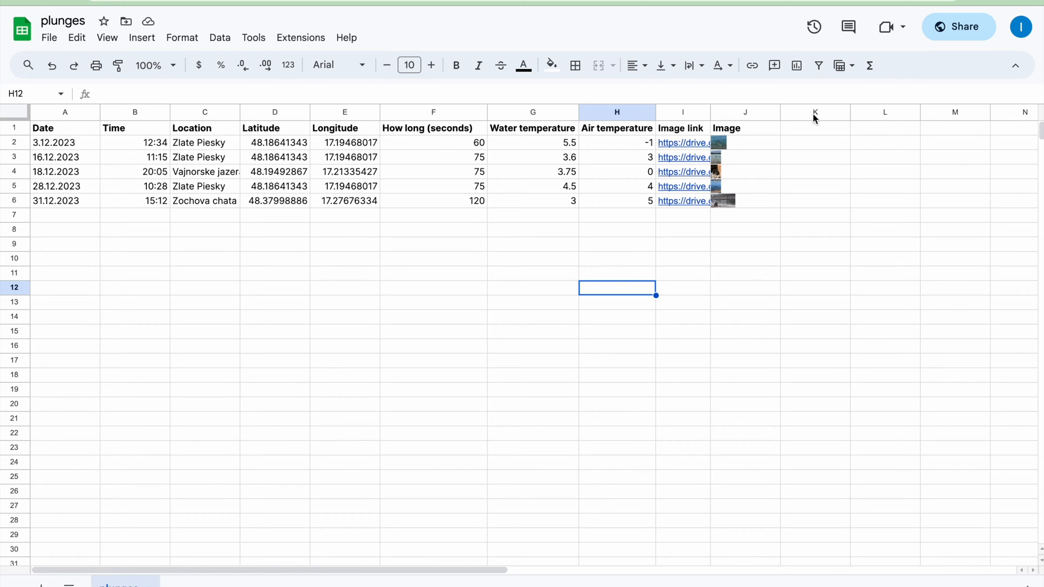
# Step: Set the plunges spreadsheet's general access to Anyone with the link, with the Viewer role
pyautogui.click(993, 29)
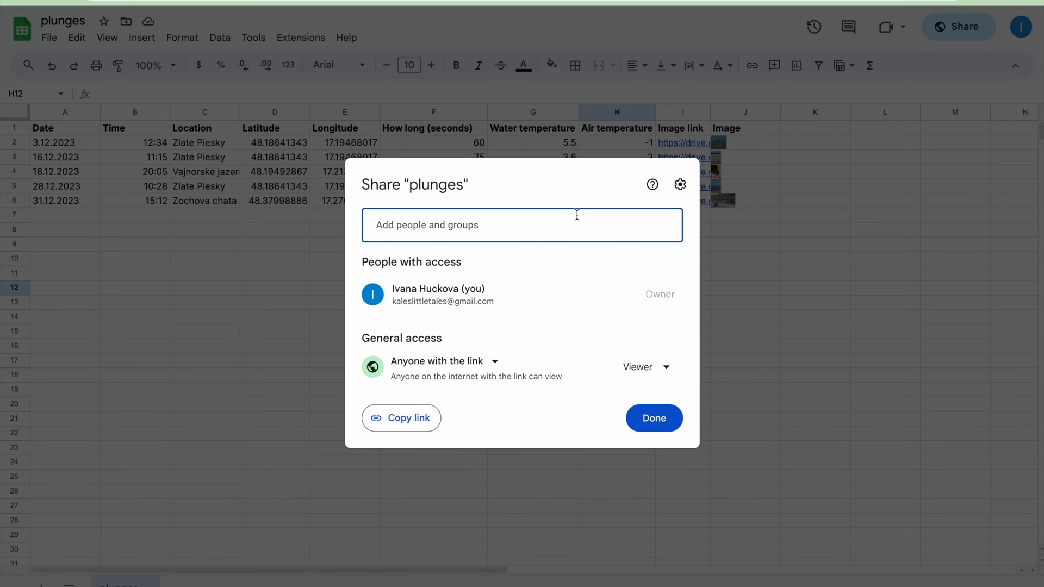
pyautogui.click(435, 362)
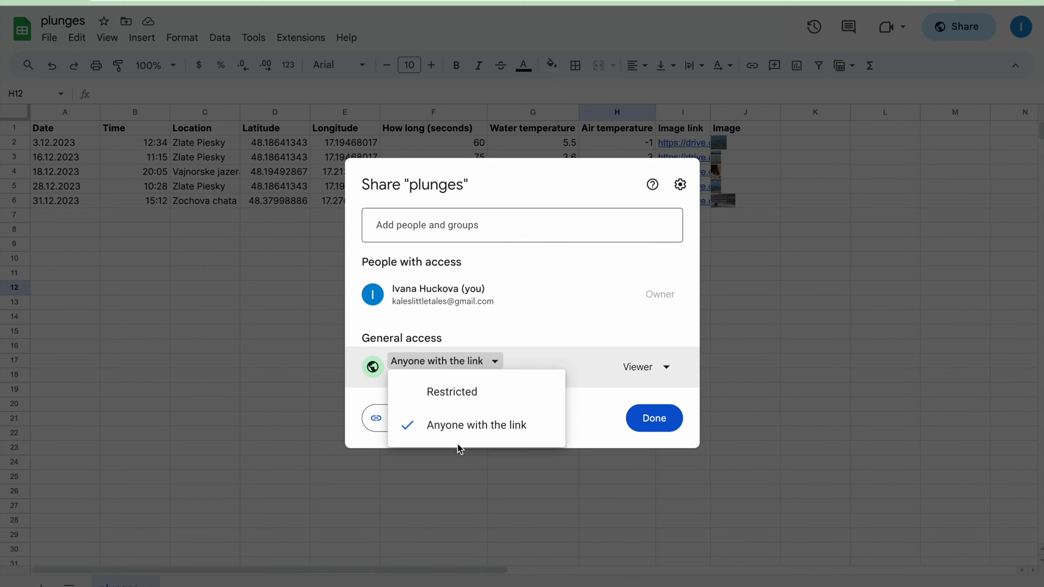
pyautogui.click(474, 435)
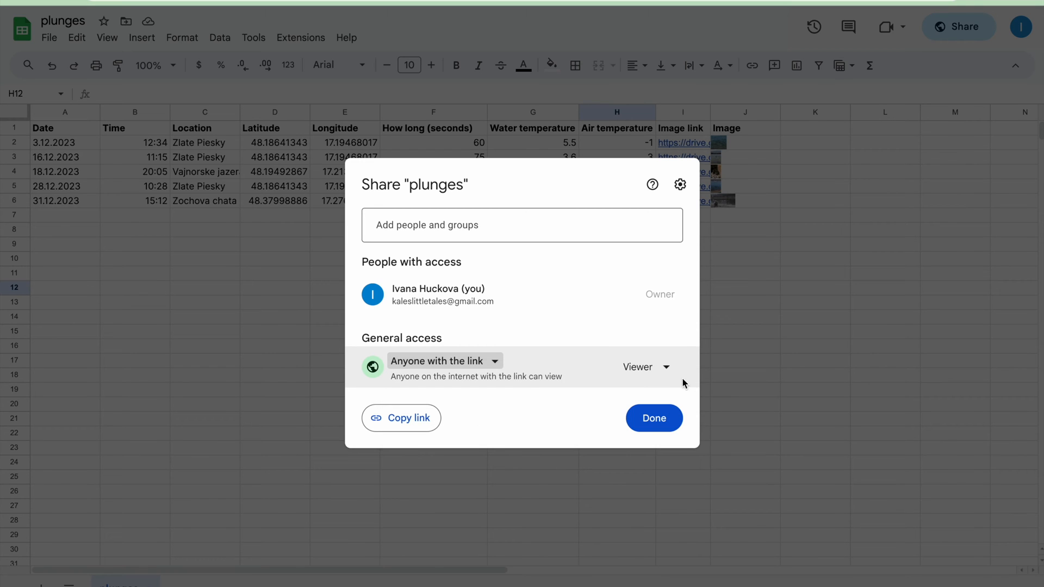
pyautogui.click(653, 419)
pyautogui.click(666, 423)
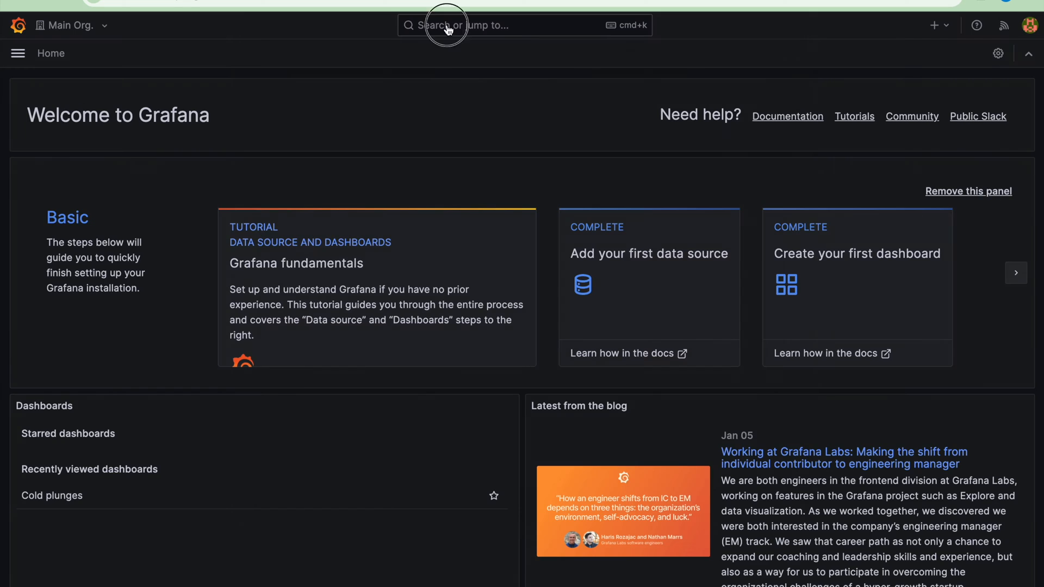
# Step: Switch to Grafana, search for "plu" and open the Plugins page under Plugins and data
pyautogui.click(443, 27)
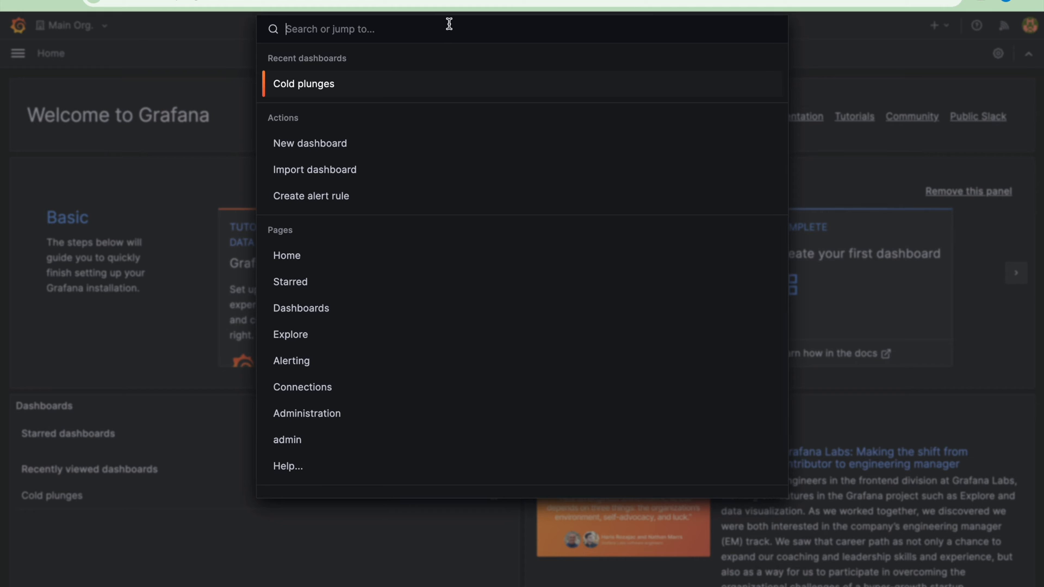
pyautogui.write('o')
pyautogui.press('BackSpace')
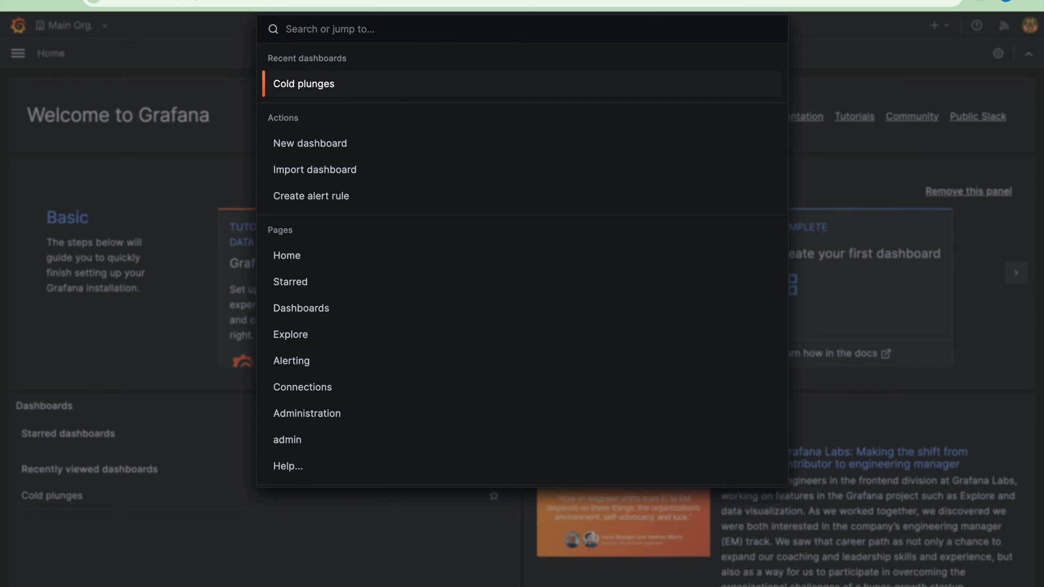
pyautogui.write('plu')
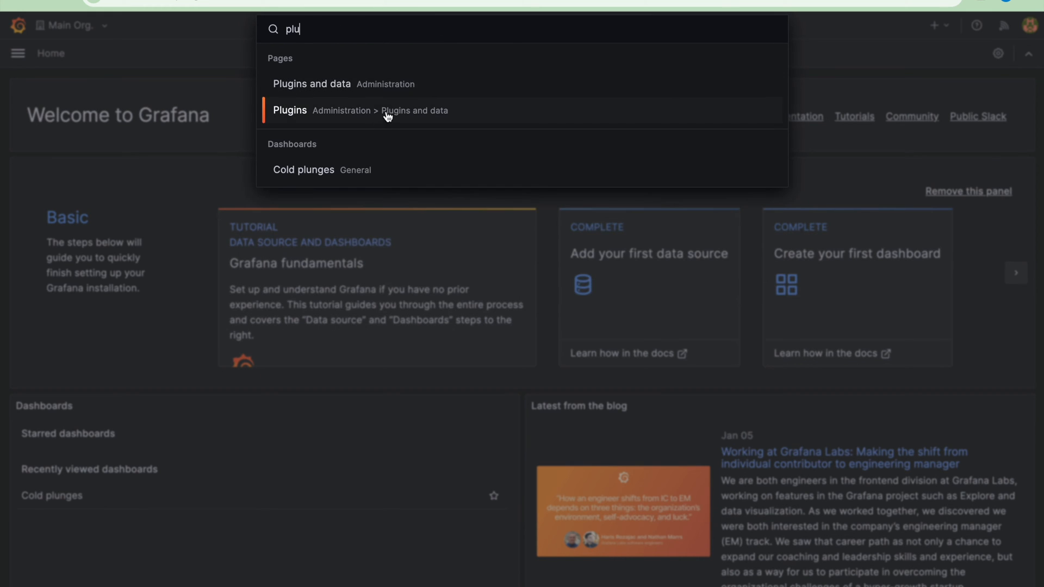
pyautogui.click(385, 84)
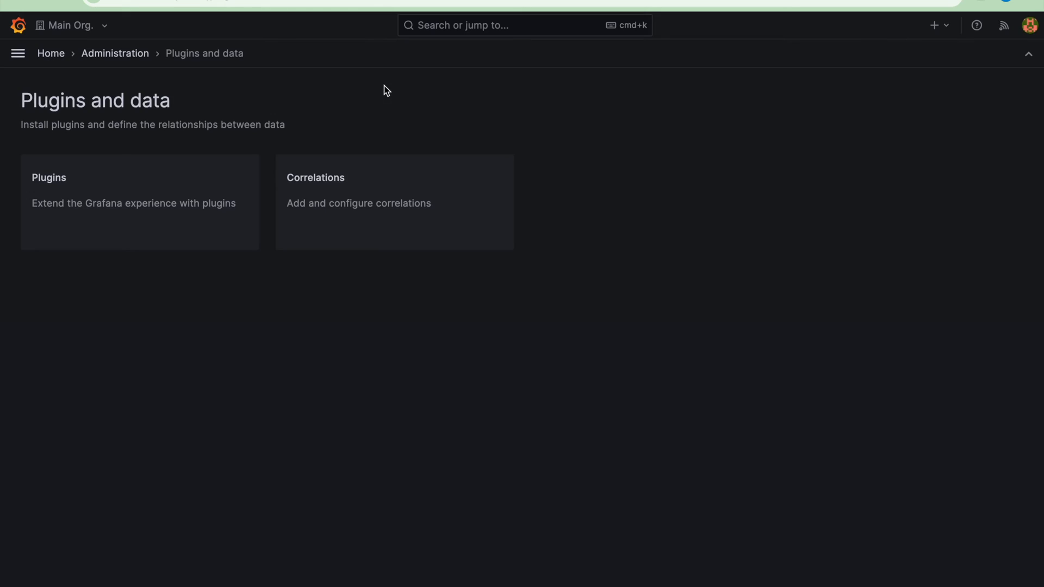
pyautogui.click(87, 205)
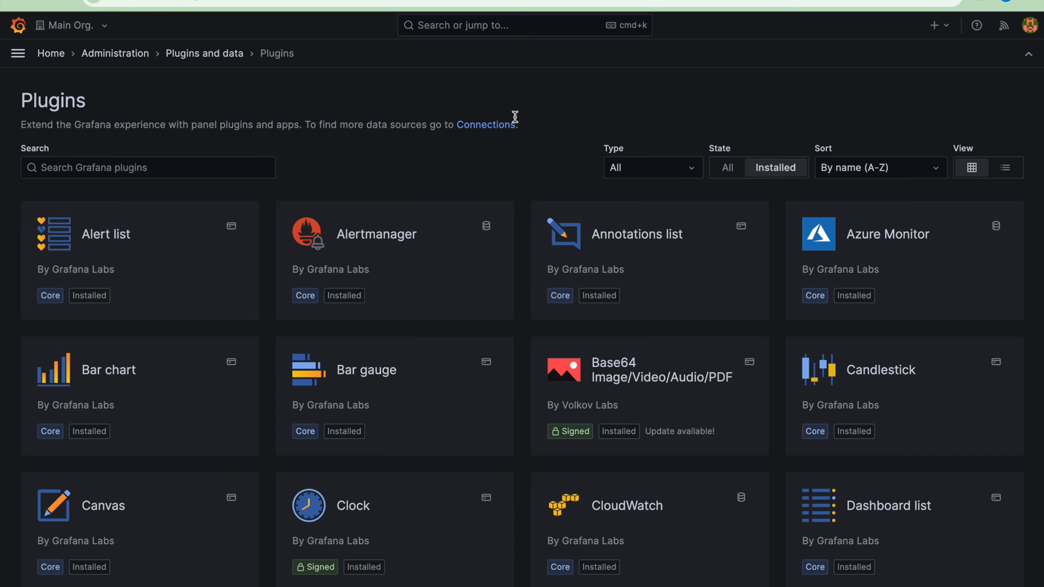
# Step: Search all available plugins for "shee" and install the Google Sheets plugin
pyautogui.click(729, 169)
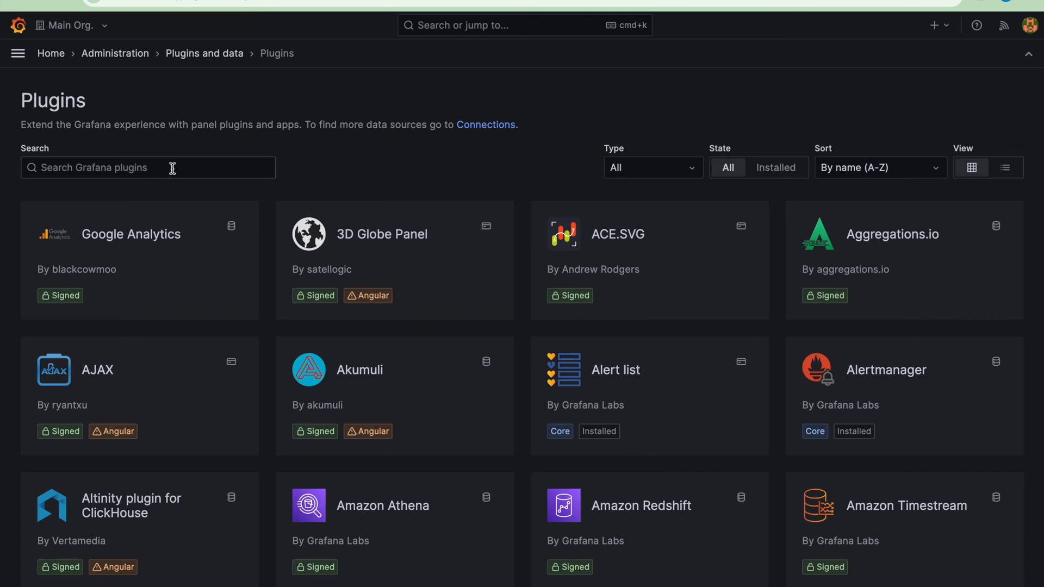
pyautogui.click(156, 167)
pyautogui.write('shee')
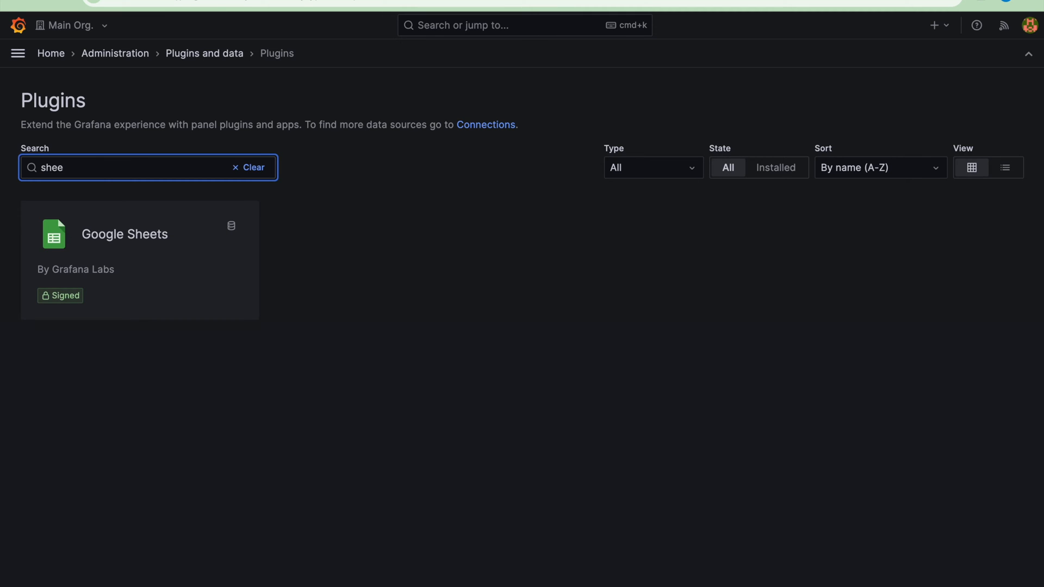
pyautogui.click(172, 239)
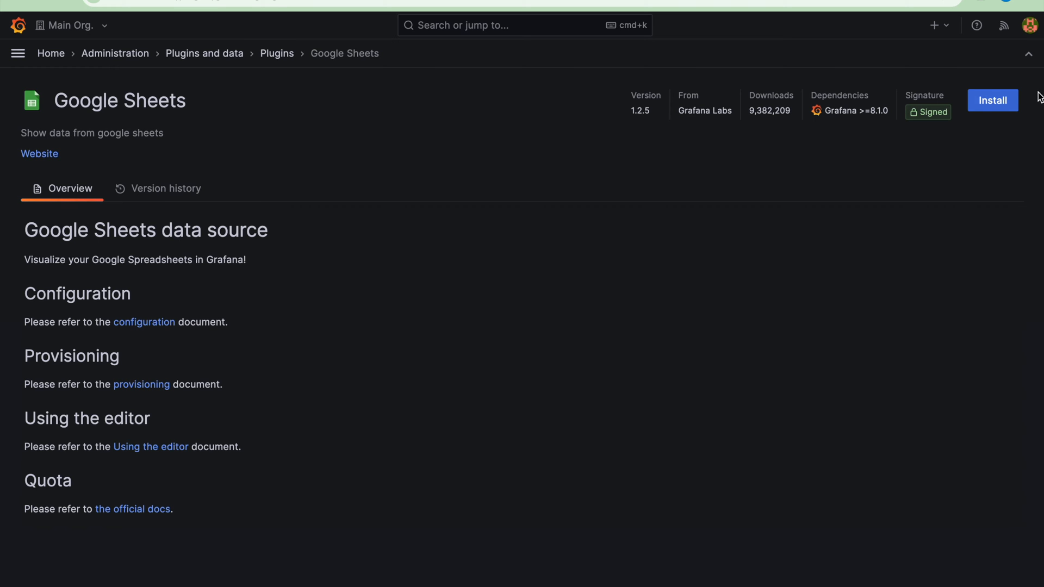
pyautogui.click(993, 100)
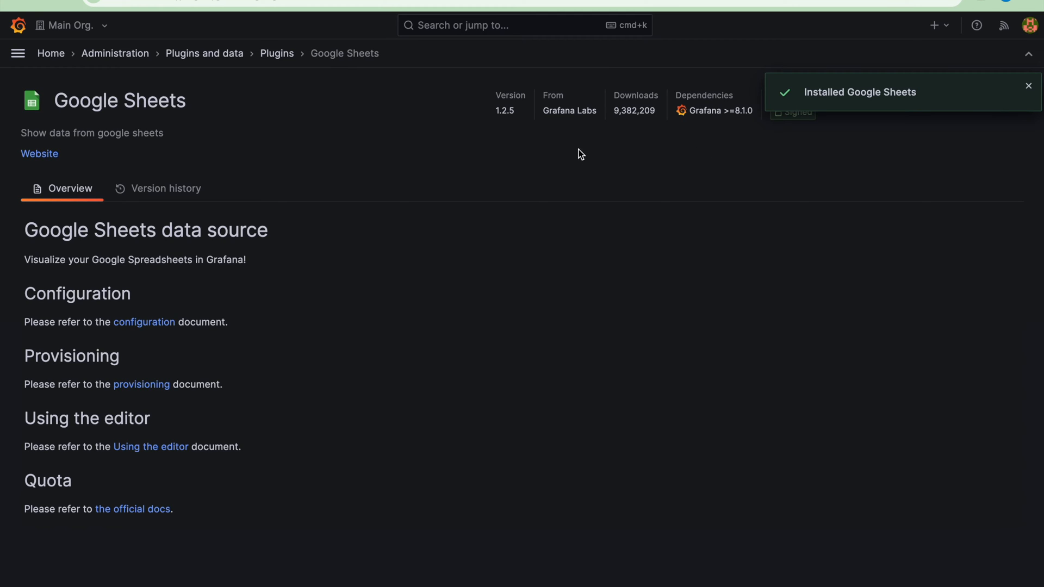
# Step: Add a new Google Sheets data source from the installed plugin and name it cold-plunges
pyautogui.click(973, 101)
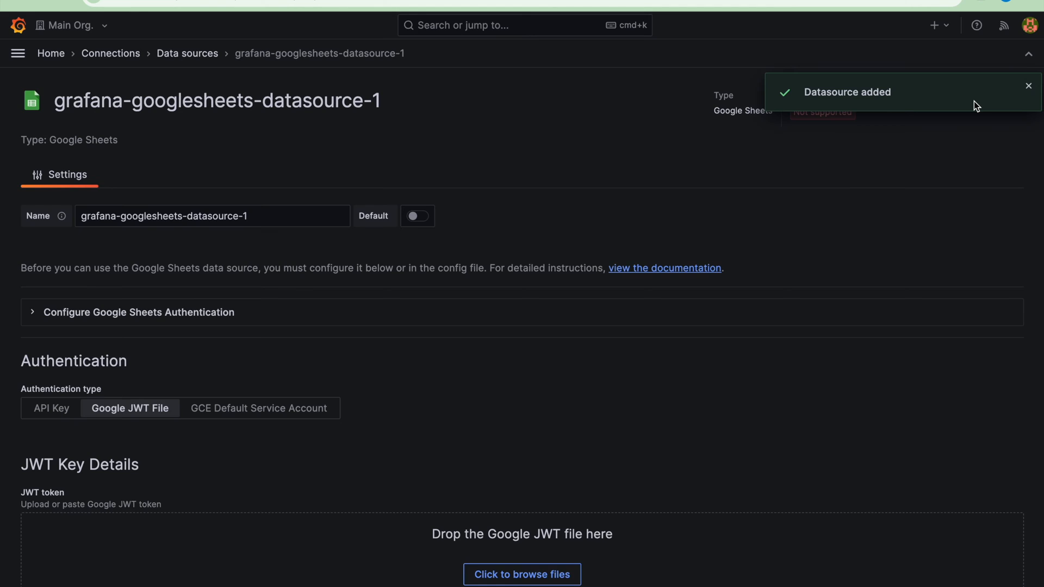
pyautogui.moveTo(263, 220); pyautogui.dragTo(3, 223)
pyautogui.write('cold-ok')
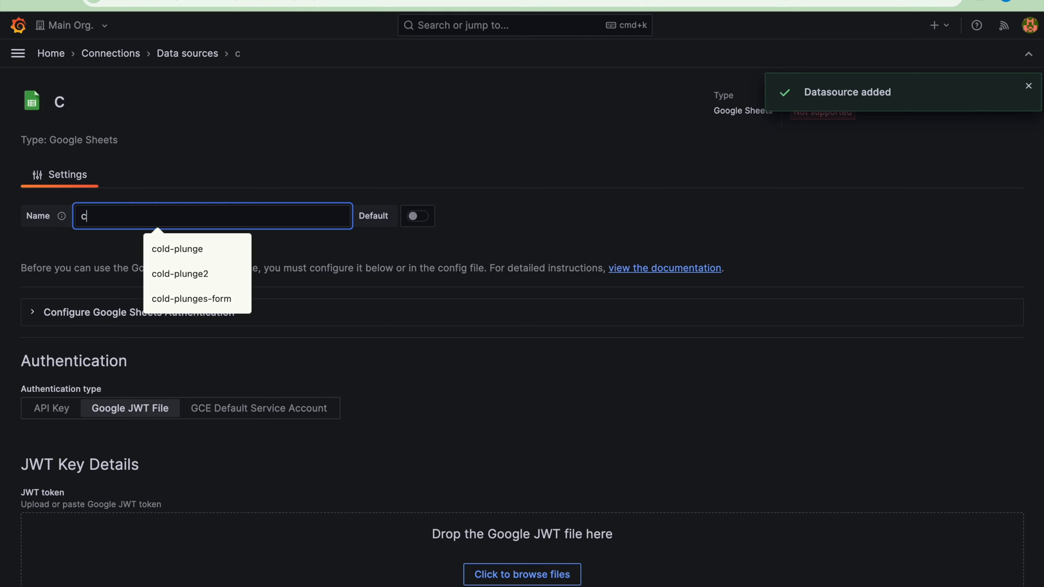
pyautogui.press('BackSpace')
pyautogui.press('BackSpace')
pyautogui.write('pl')
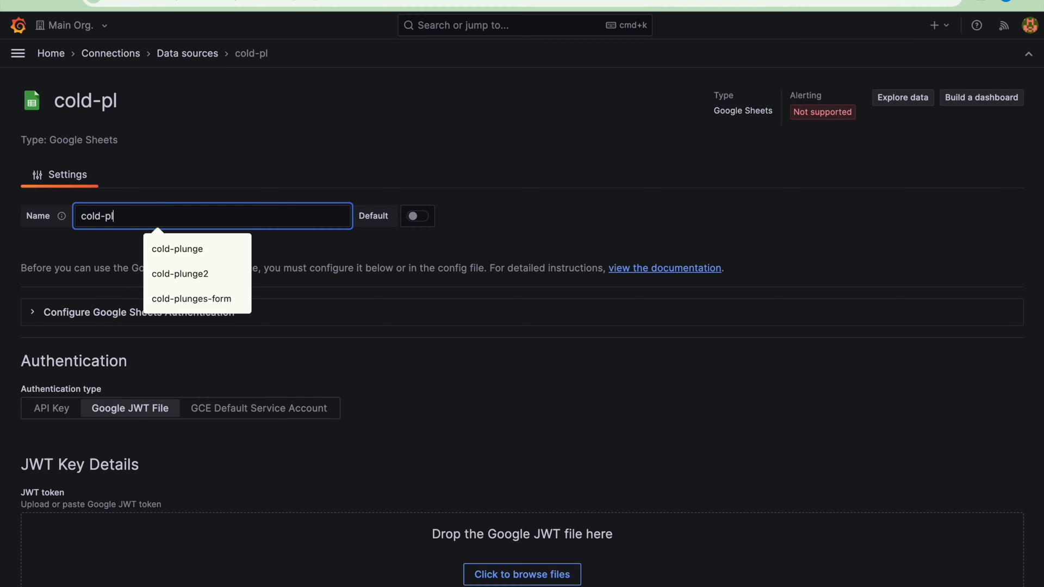
pyautogui.write('unges')
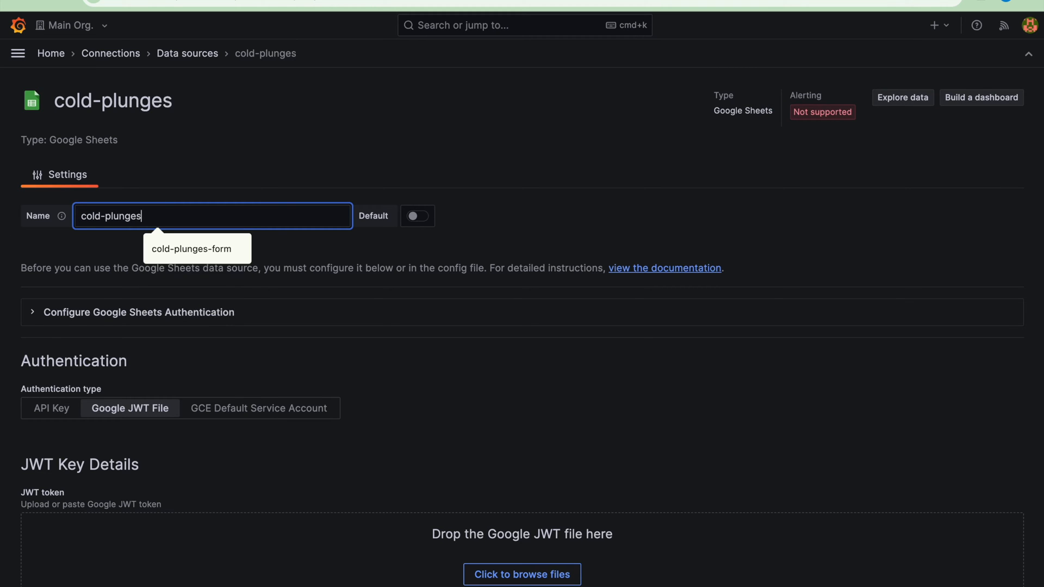
pyautogui.click(387, 240)
# Step: Set the data source's authentication type to API Key and expand the Google Sheets authentication instructions
pyautogui.scroll(-2, 273, 326)
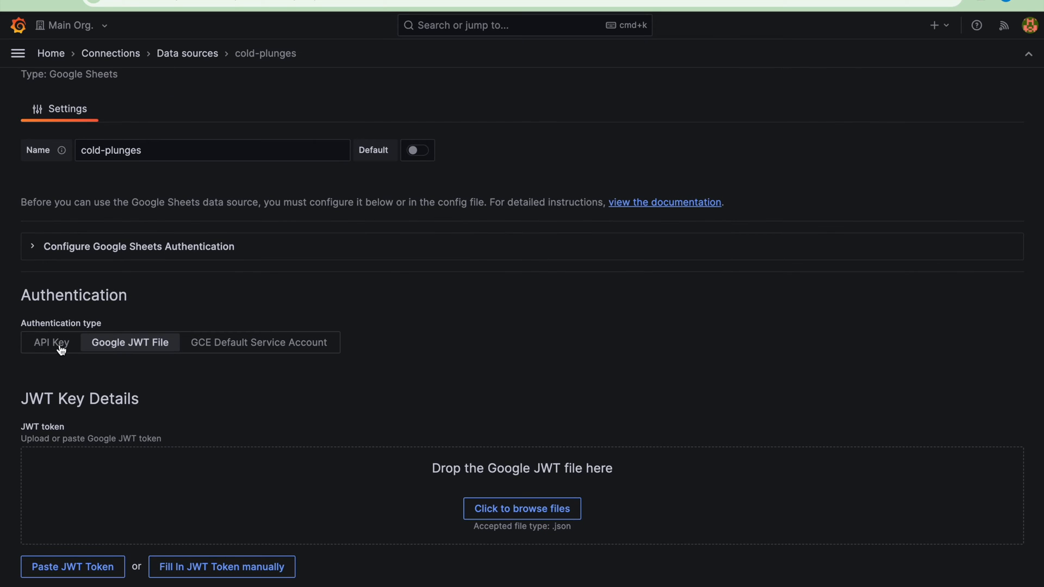
pyautogui.click(60, 349)
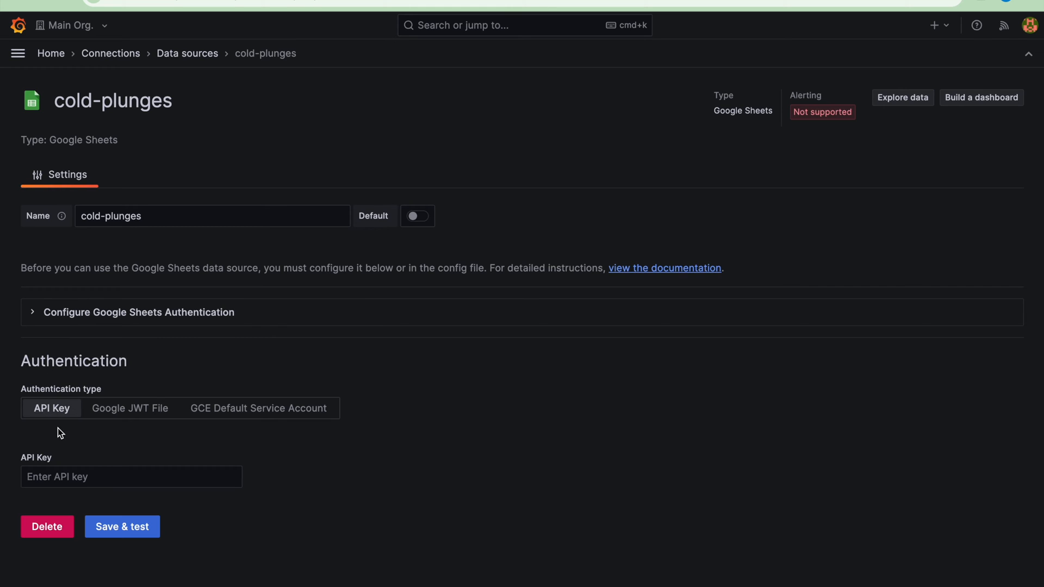
pyautogui.click(34, 316)
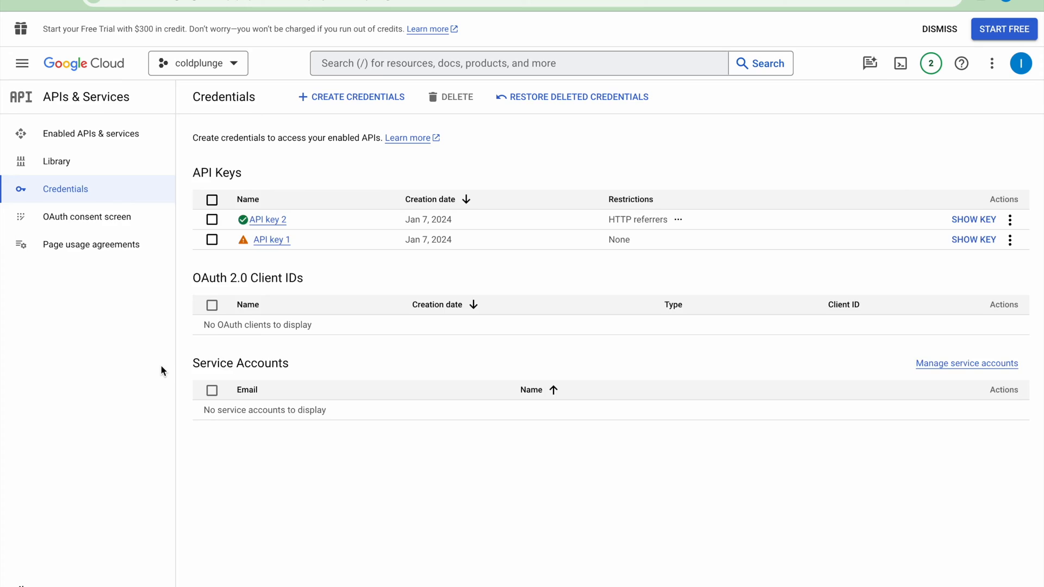
# Step: In Google Cloud, create a new project named cold-plunges-grafana-app with no organization
pyautogui.click(234, 65)
pyautogui.click(736, 119)
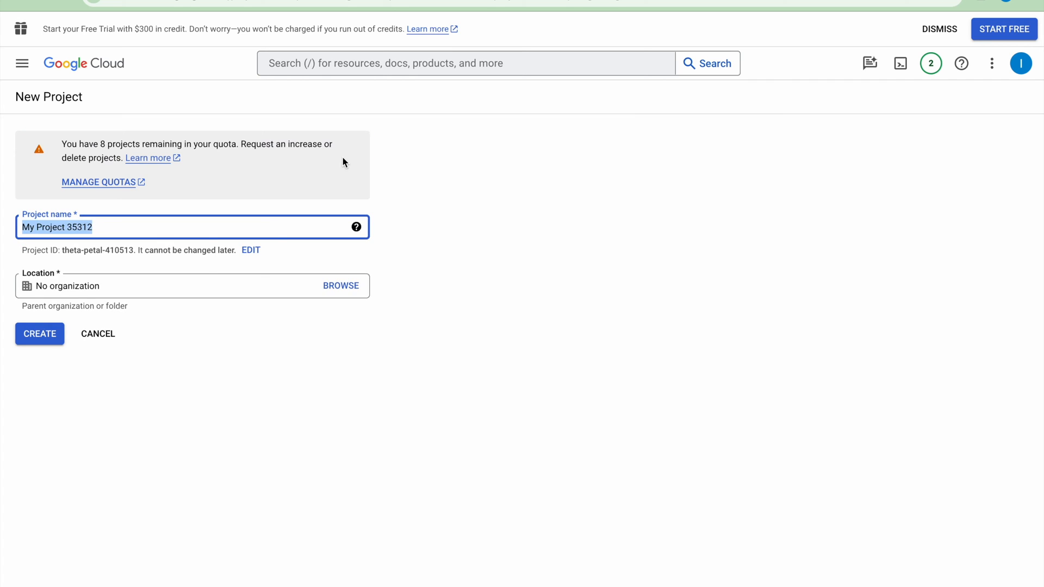
pyautogui.write('cold-plung')
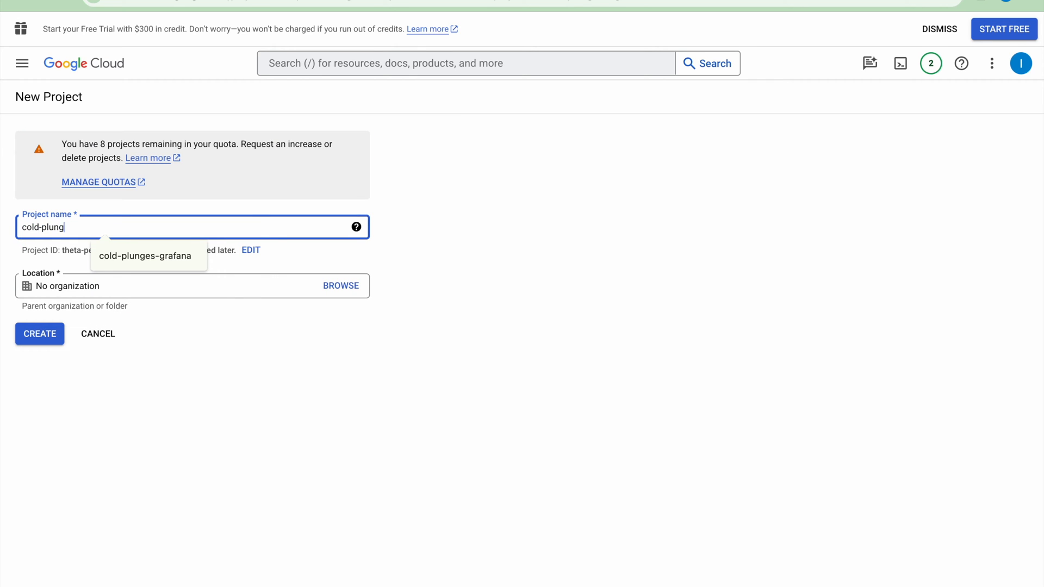
pyautogui.write('es-grafana')
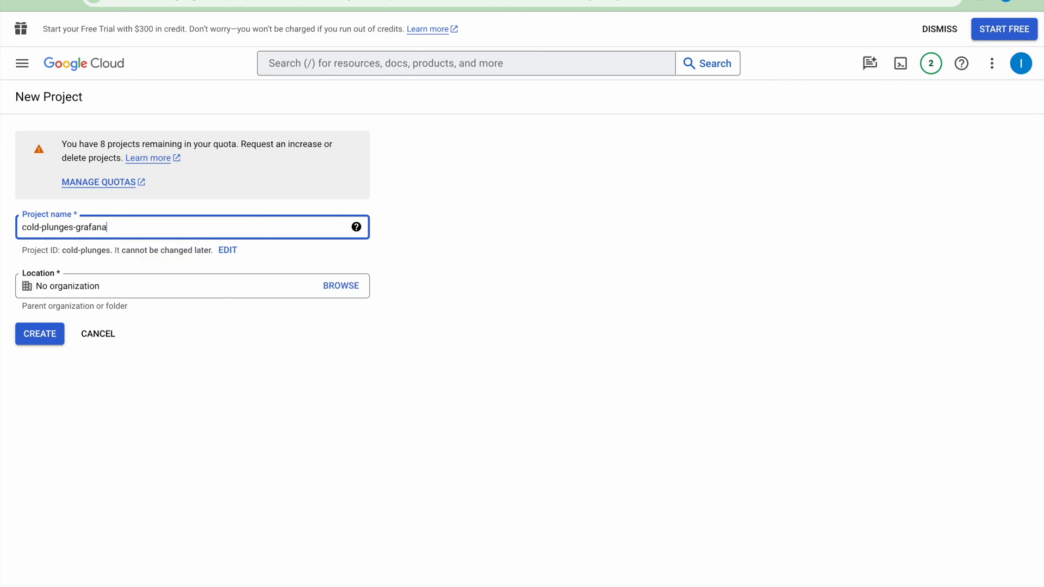
pyautogui.write('-app')
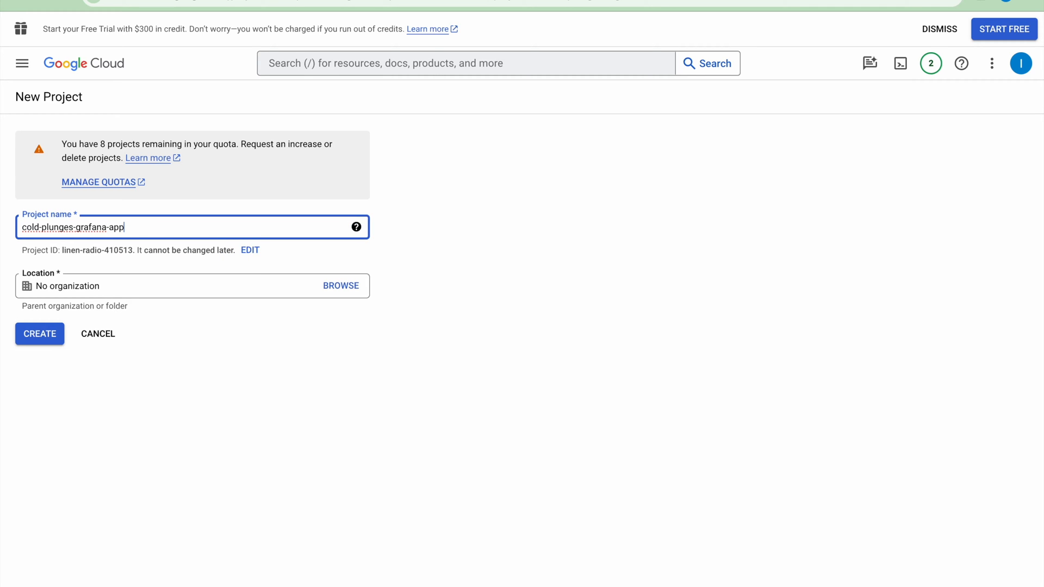
pyautogui.click(48, 338)
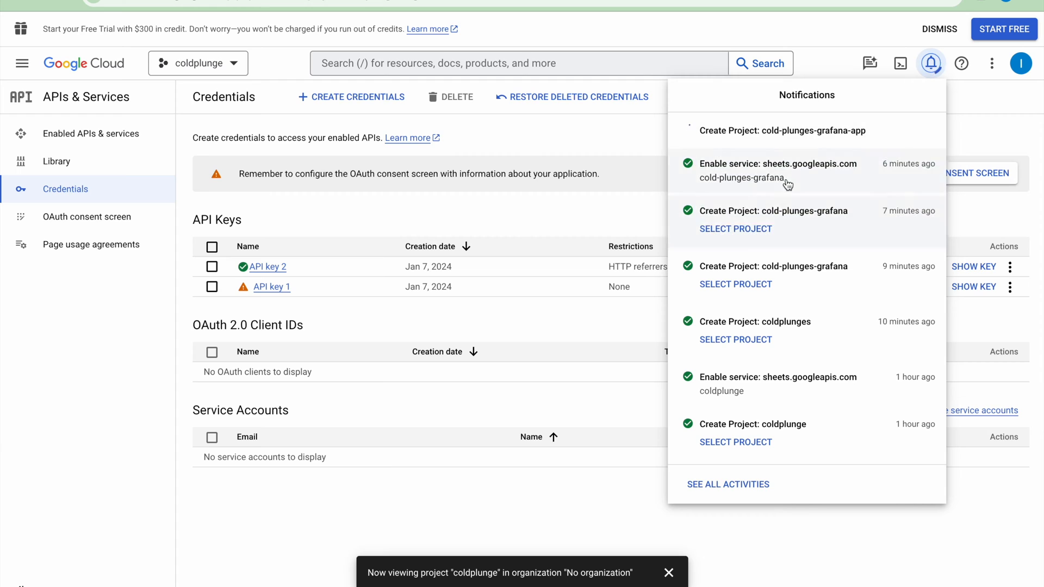
# Step: Dismiss the notifications and make cold-plunges-grafana-app the active project
pyautogui.click(592, 136)
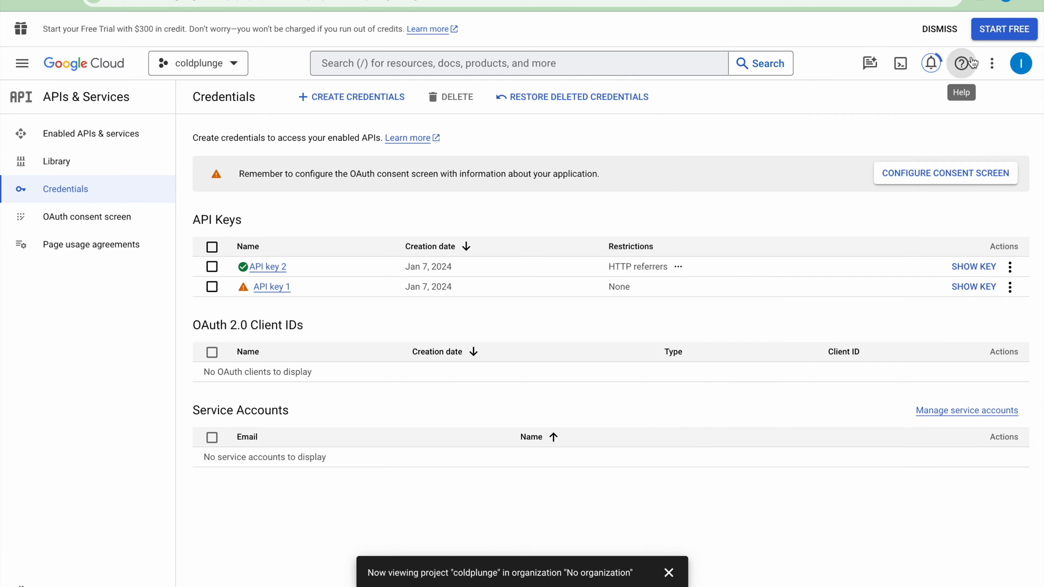
pyautogui.click(204, 63)
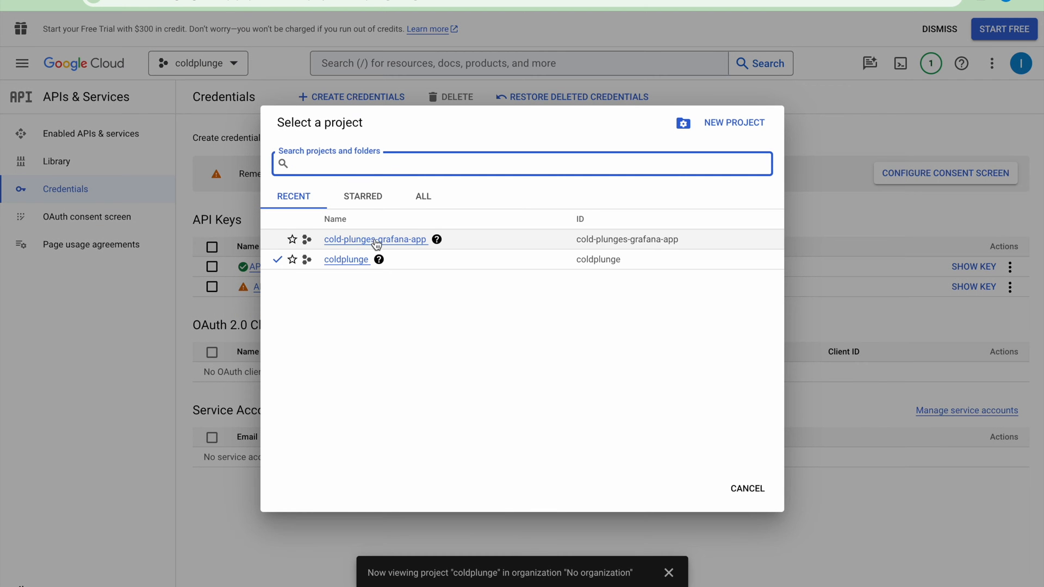
pyautogui.click(375, 240)
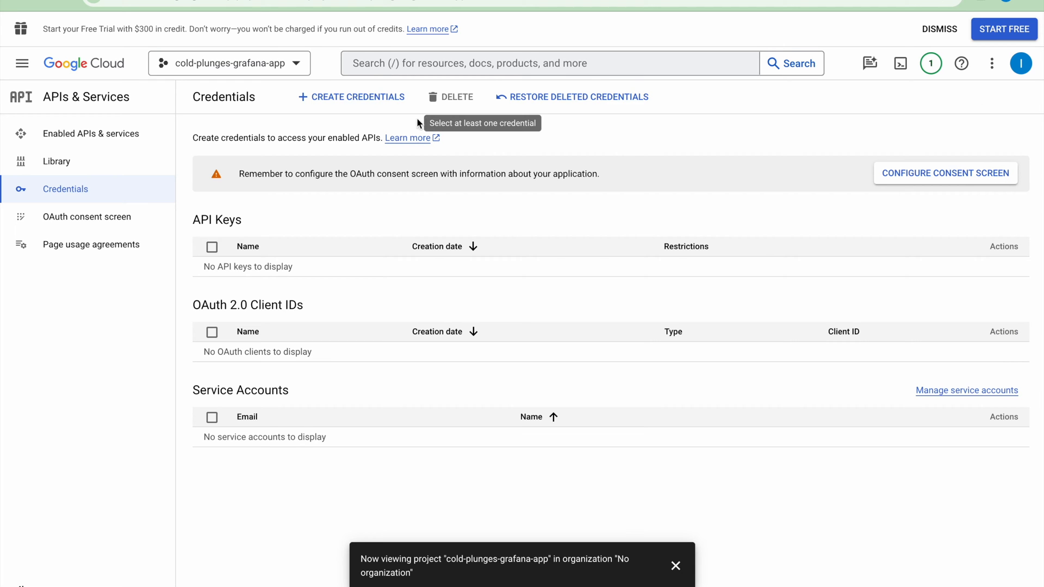
# Step: Create an API key credential for the project and copy the generated key
pyautogui.click(359, 98)
pyautogui.click(357, 137)
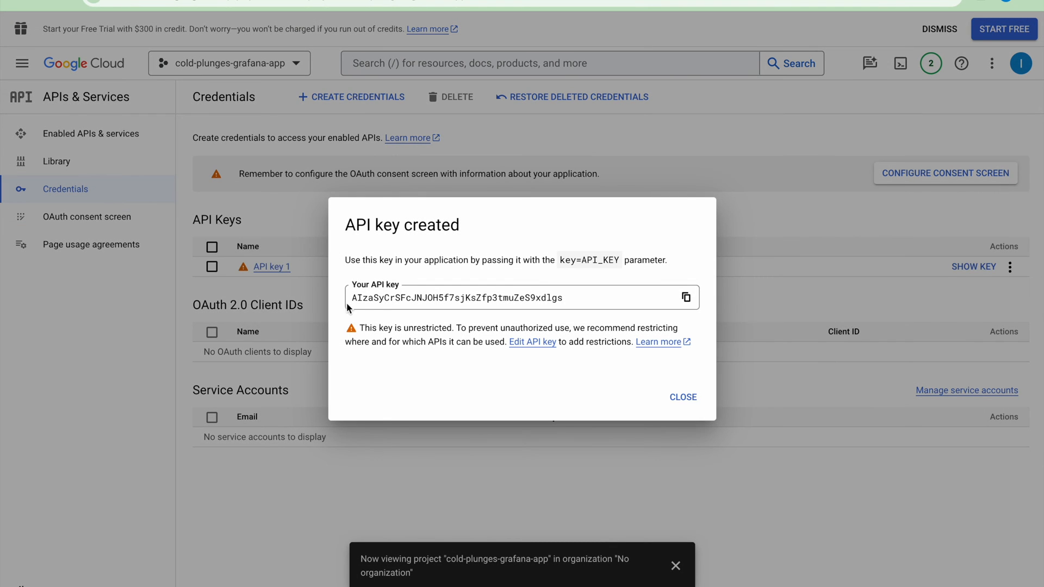
pyautogui.click(685, 298)
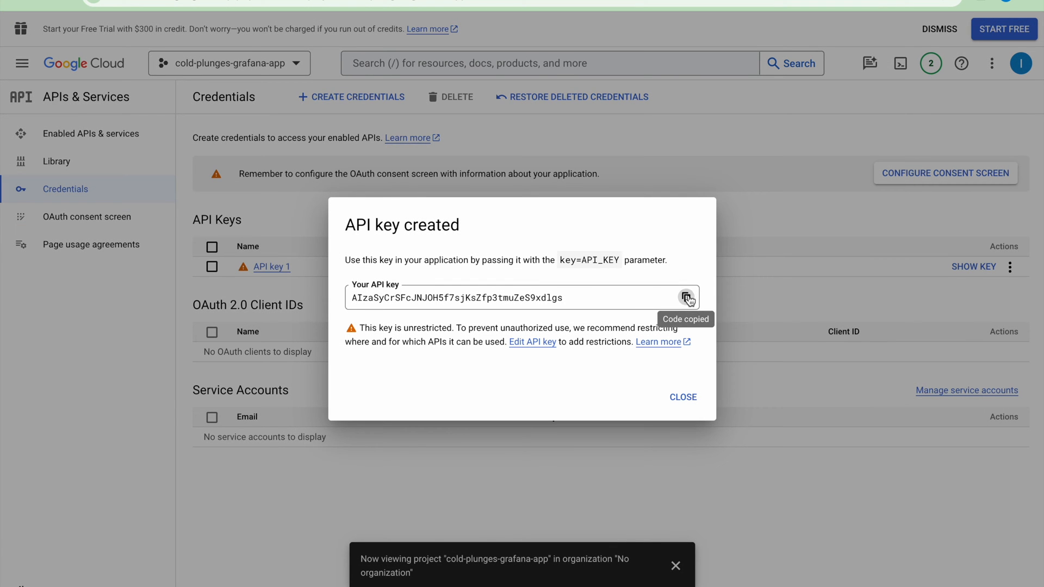
pyautogui.click(683, 397)
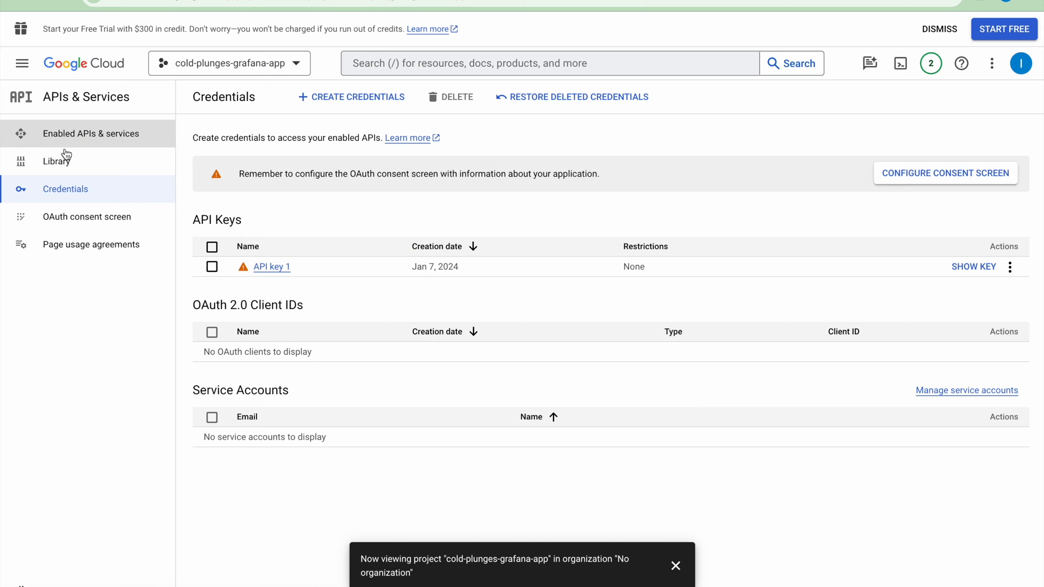
# Step: Find the Google Sheets API in the API Library by searching for sheets and enable it for the cold-plunges-grafana-app project
pyautogui.click(125, 135)
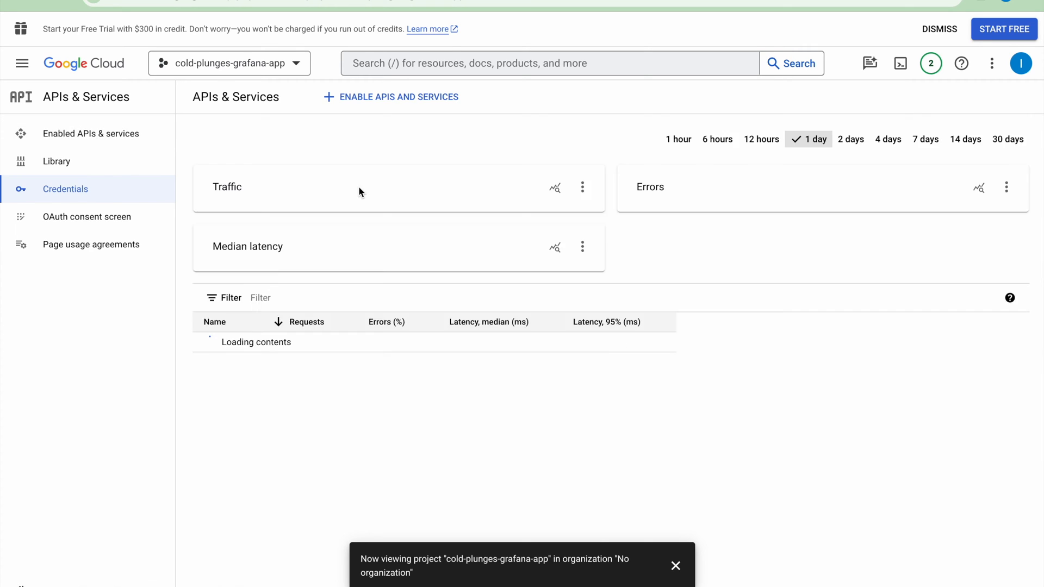
pyautogui.click(384, 96)
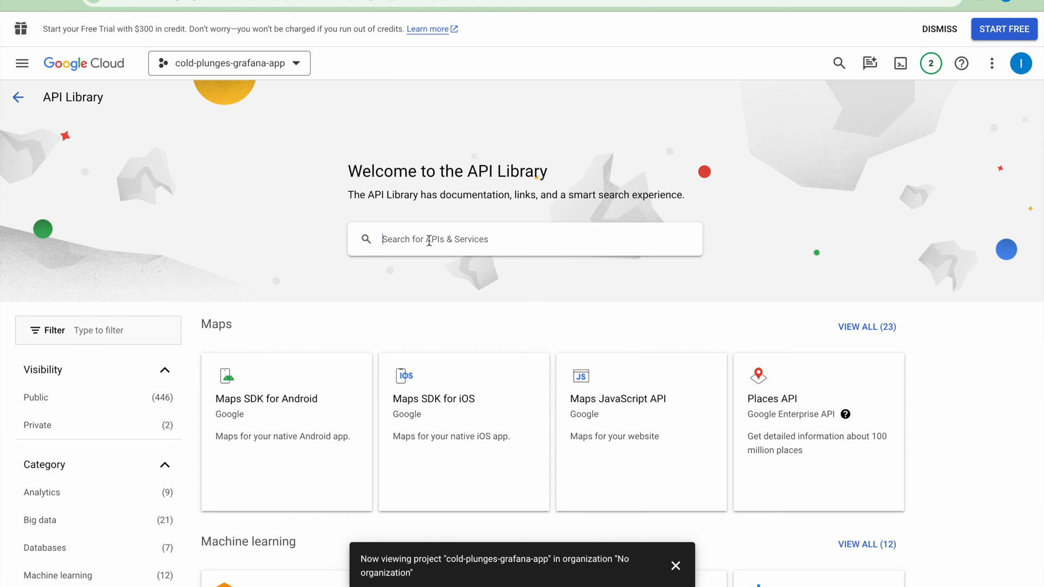
pyautogui.click(429, 241)
pyautogui.write('sheets')
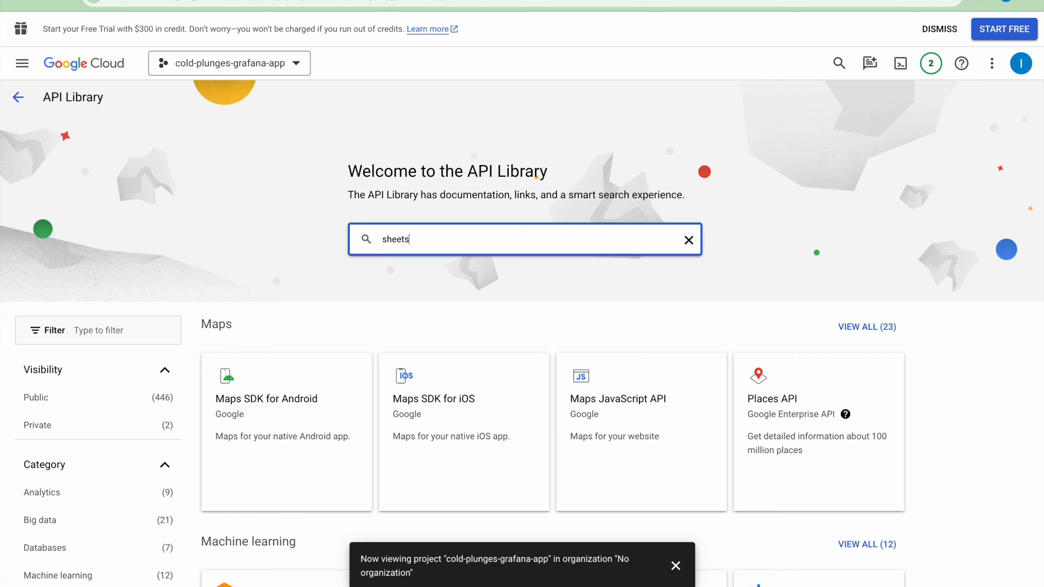
pyautogui.press('Return')
pyautogui.click(364, 239)
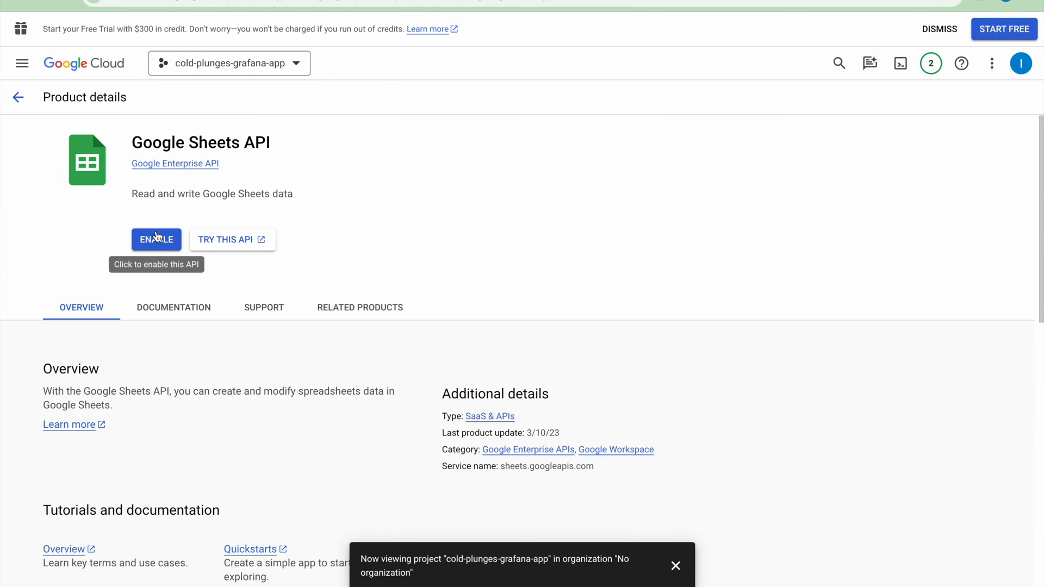
pyautogui.click(157, 238)
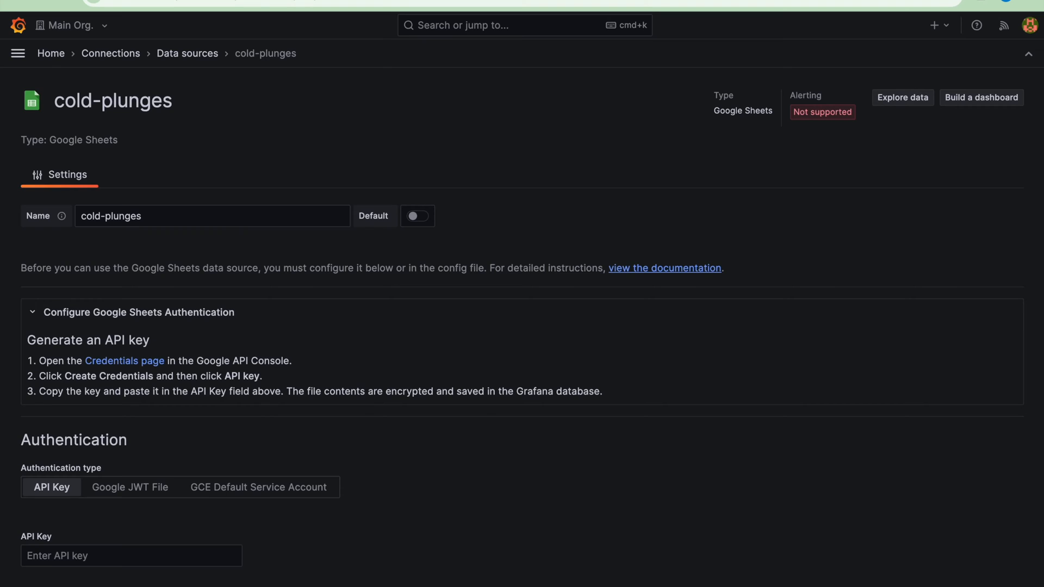
# Step: Switch to Grafana, paste the copied API key into the cold-plunges data source's API Key field, and save and test the data source
pyautogui.scroll(-1, 149, 275)
pyautogui.click(73, 521)
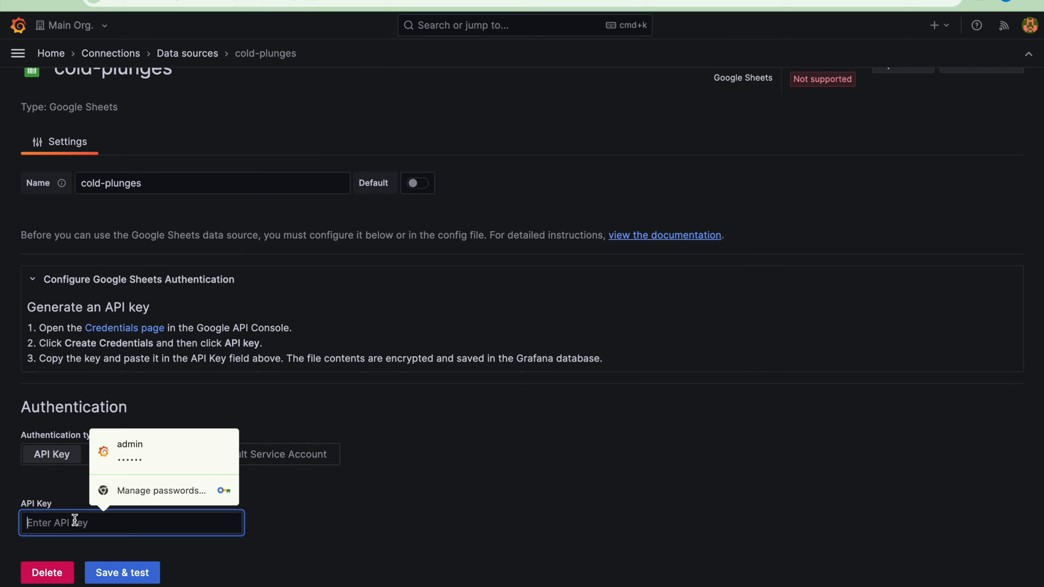
pyautogui.hotkey('ctrl', 'v')
pyautogui.click(352, 534)
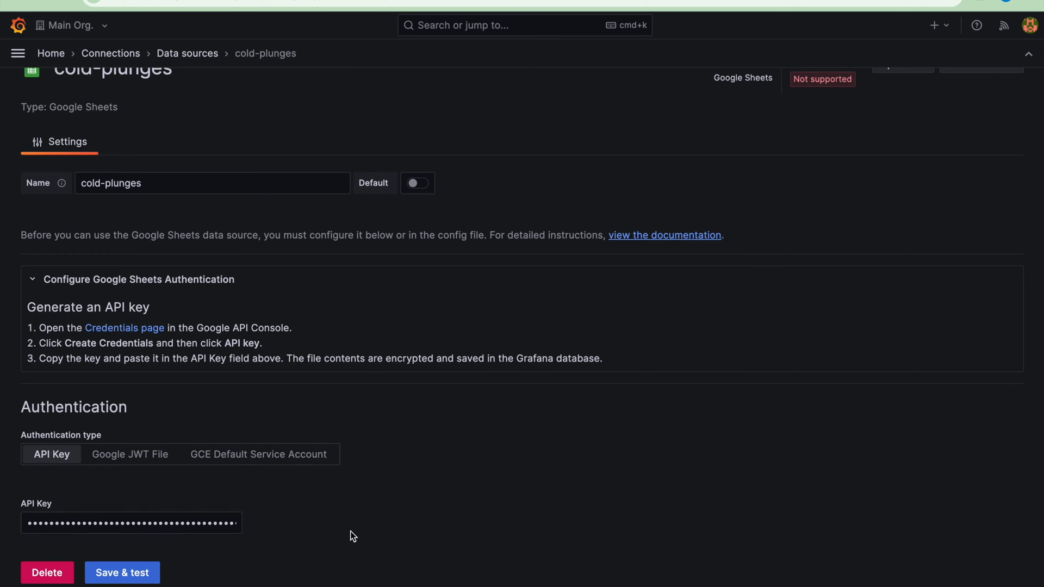
pyautogui.click(146, 573)
pyautogui.scroll(-2, 146, 571)
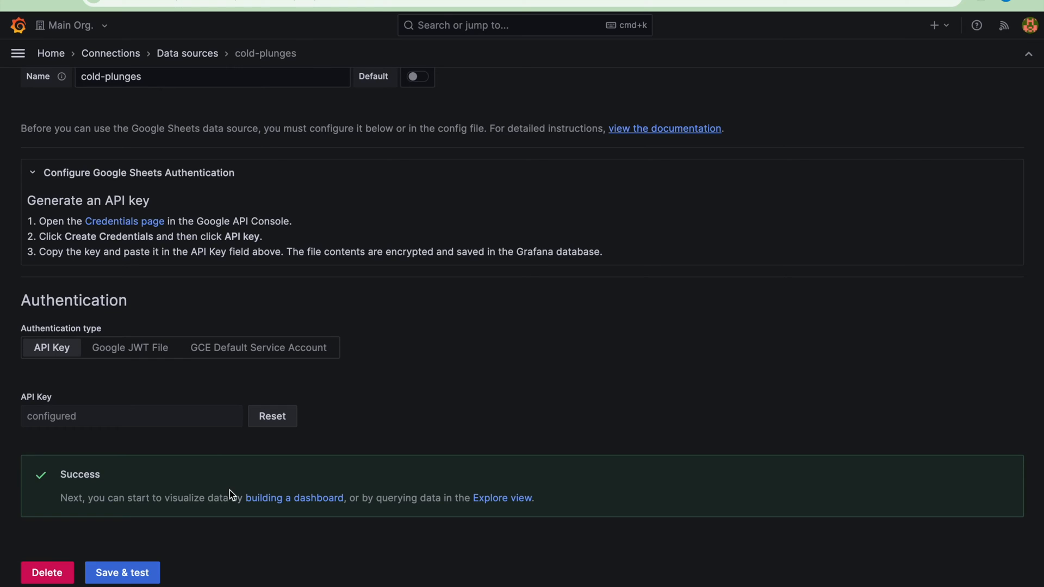
# Step: Build a new dashboard from the data source and add a visualization that uses cold-plunges
pyautogui.scroll(3, 446, 382)
pyautogui.click(994, 103)
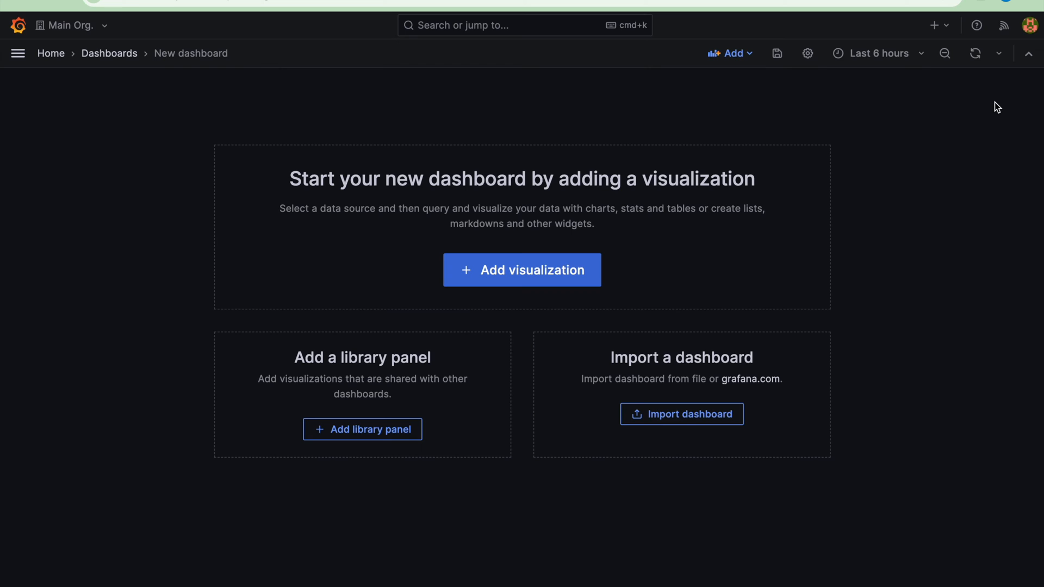
pyautogui.click(555, 277)
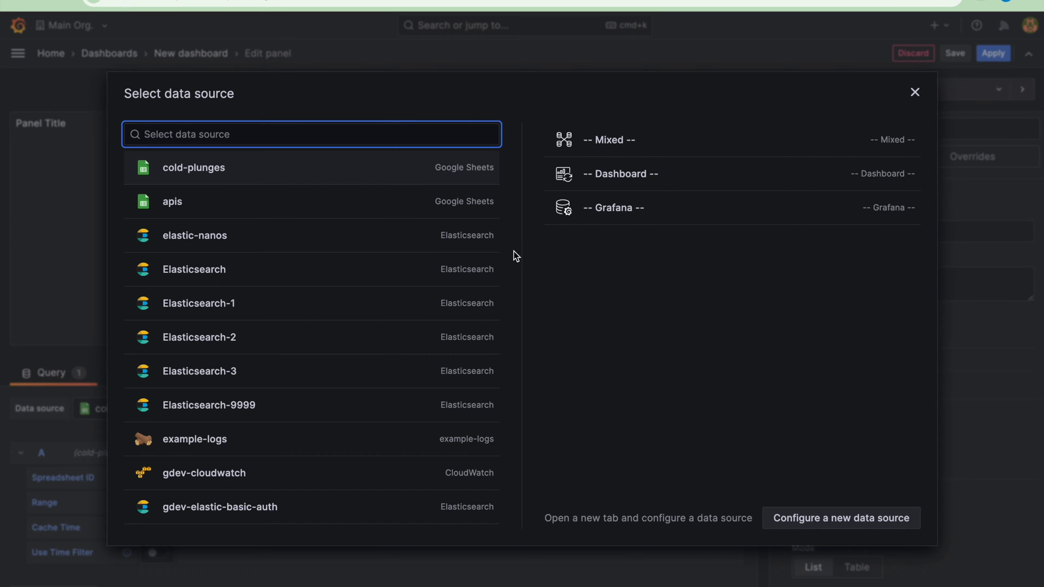
pyautogui.click(205, 170)
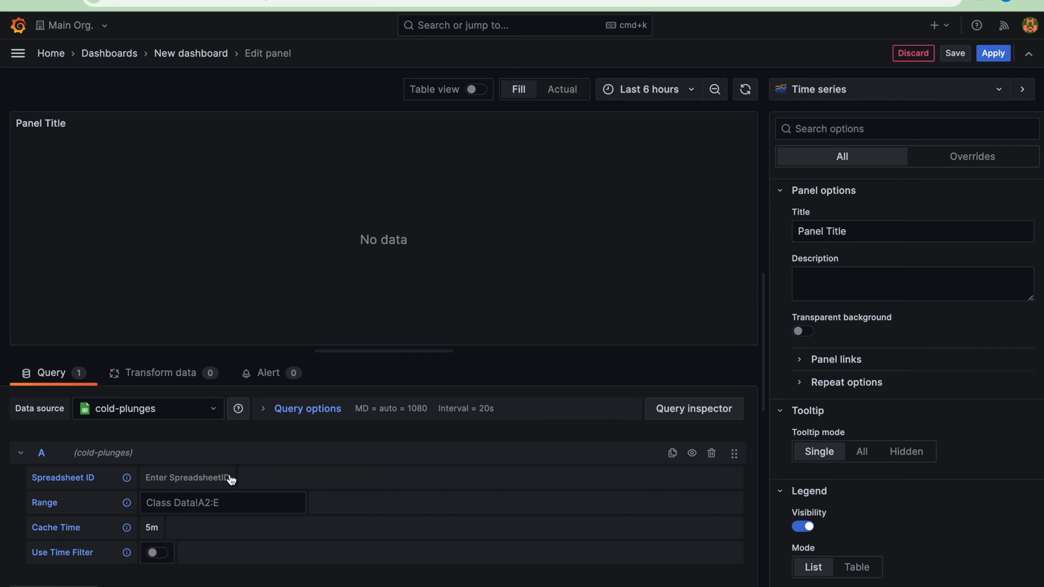
# Step: Set query A's Spreadsheet ID to the copied ID of the plunges sheet
pyautogui.click(173, 478)
pyautogui.hotkey('ctrl', 'v')
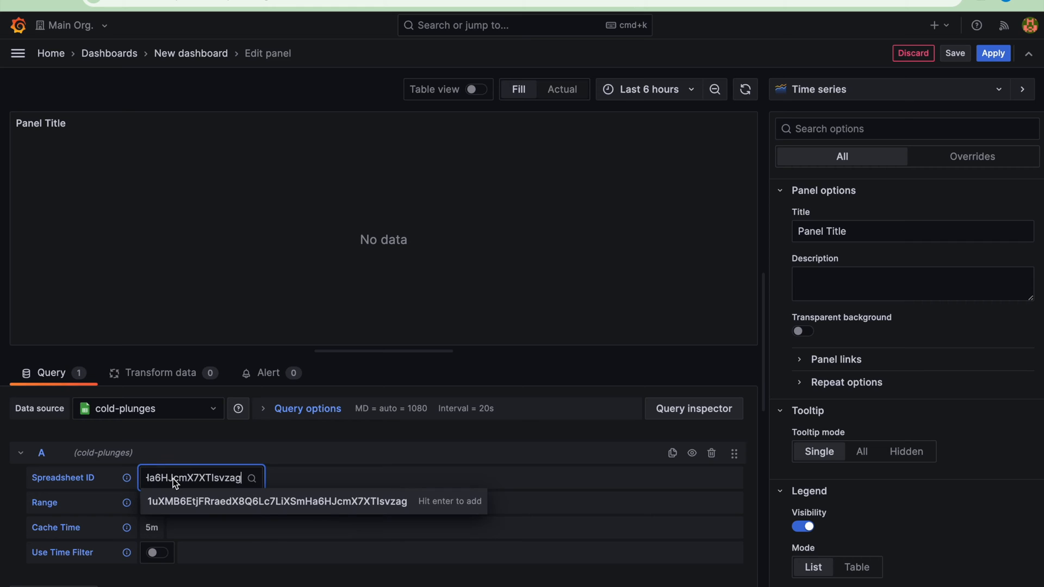
pyautogui.click(253, 500)
# Step: Set the query range to plunges!A1:E and the cache time to 0s
pyautogui.click(222, 502)
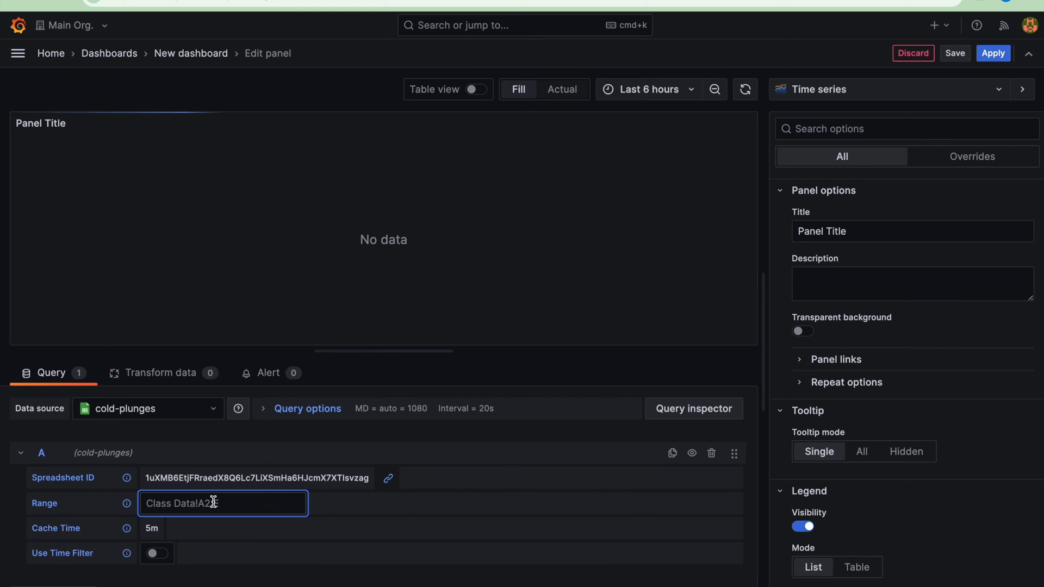
pyautogui.write('plunges!')
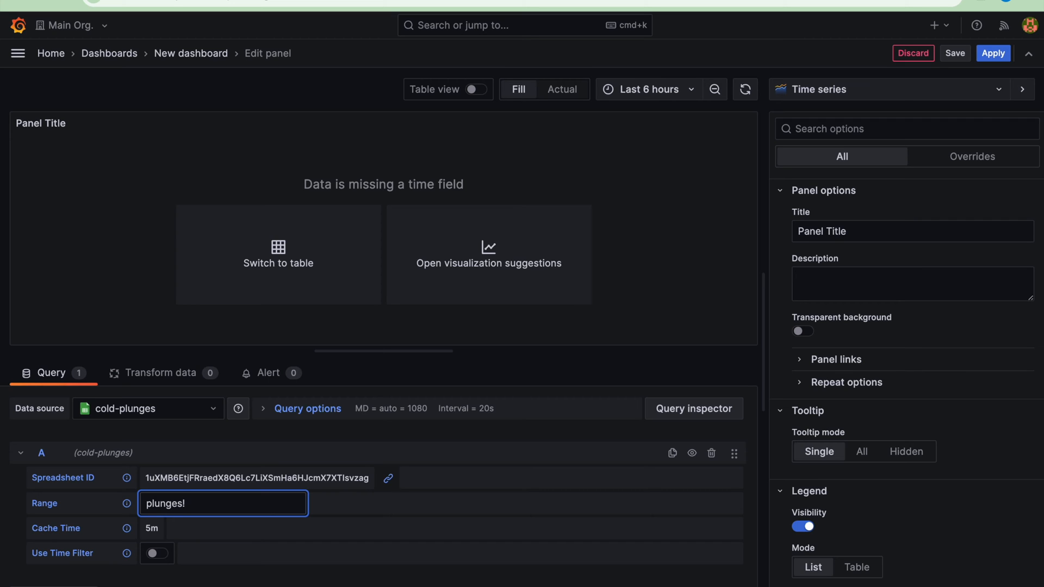
pyautogui.press('Tab')
pyautogui.click(158, 535)
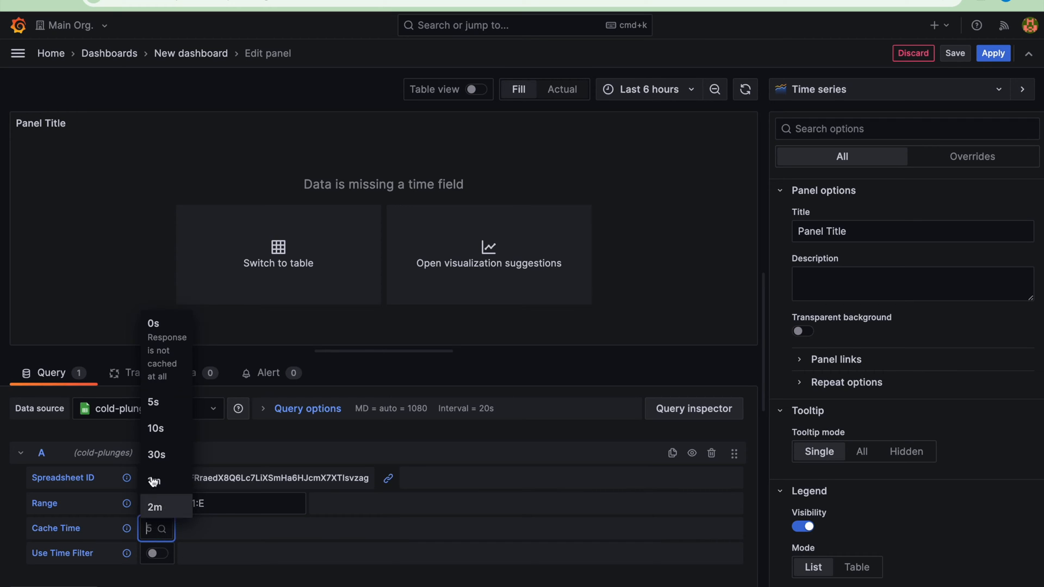
pyautogui.click(155, 324)
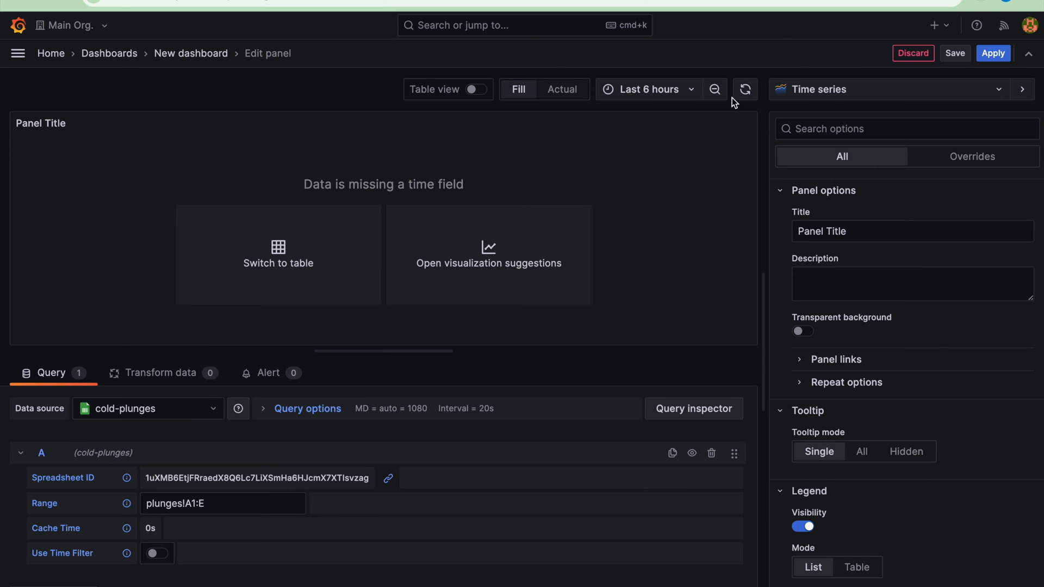
# Step: Check the last used column in the plunges sheet, extend the query range to plunges!A1:J, and switch the panel to a table
pyautogui.hotkey('ctrl', 'Tab')
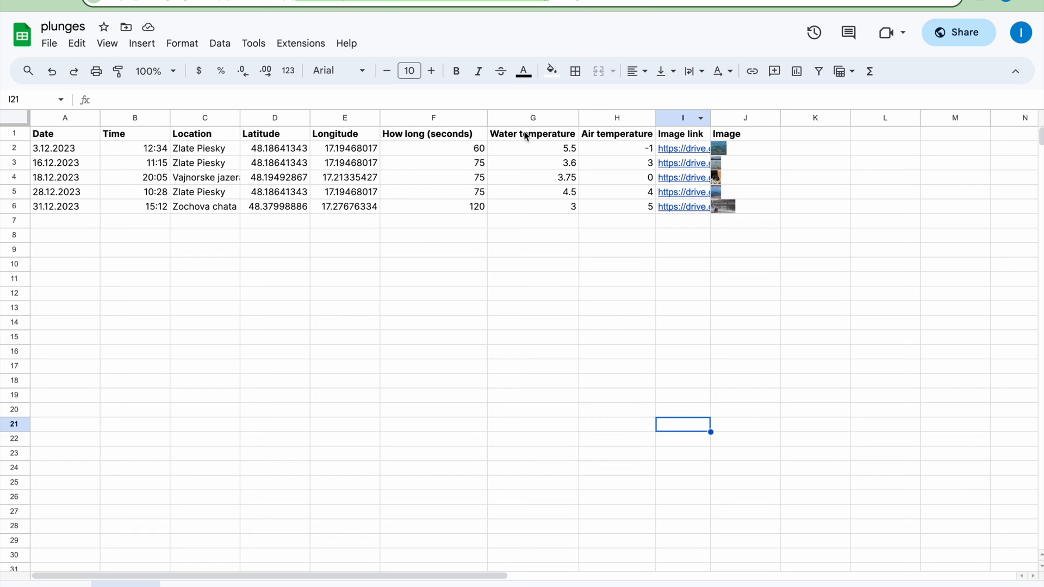
pyautogui.hotkey('ctrl', 'shift', 'Tab')
pyautogui.click(217, 499)
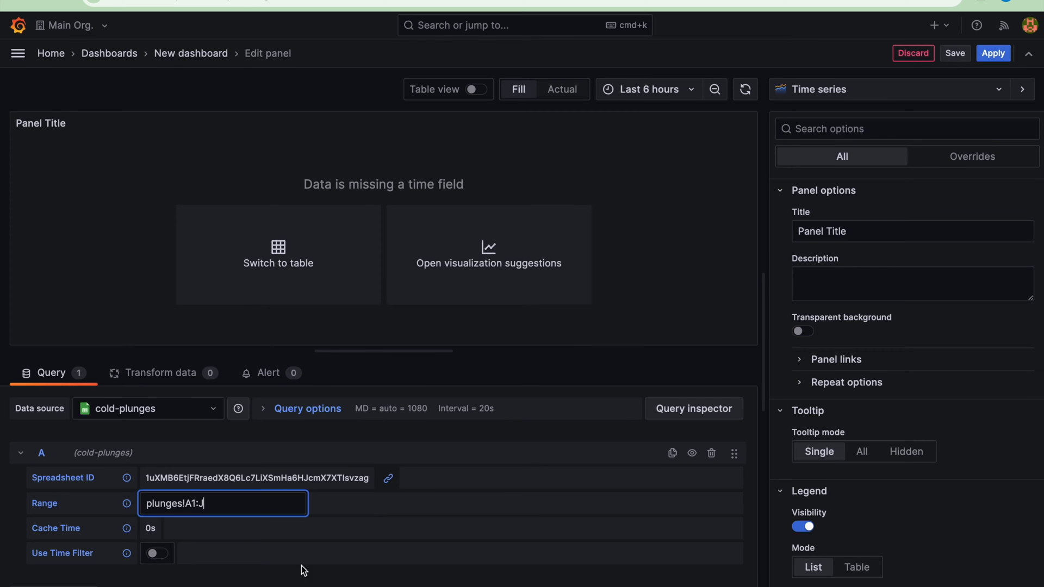
pyautogui.click(296, 281)
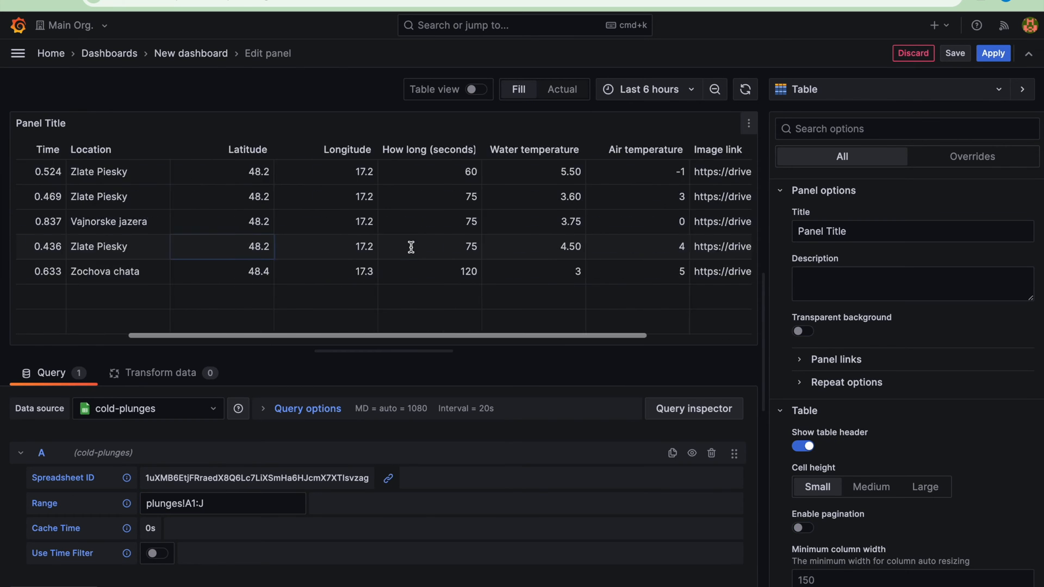
# Step: Save the dashboard with the title Cold plunges dashboard in the Dashboards folder
pyautogui.click(954, 53)
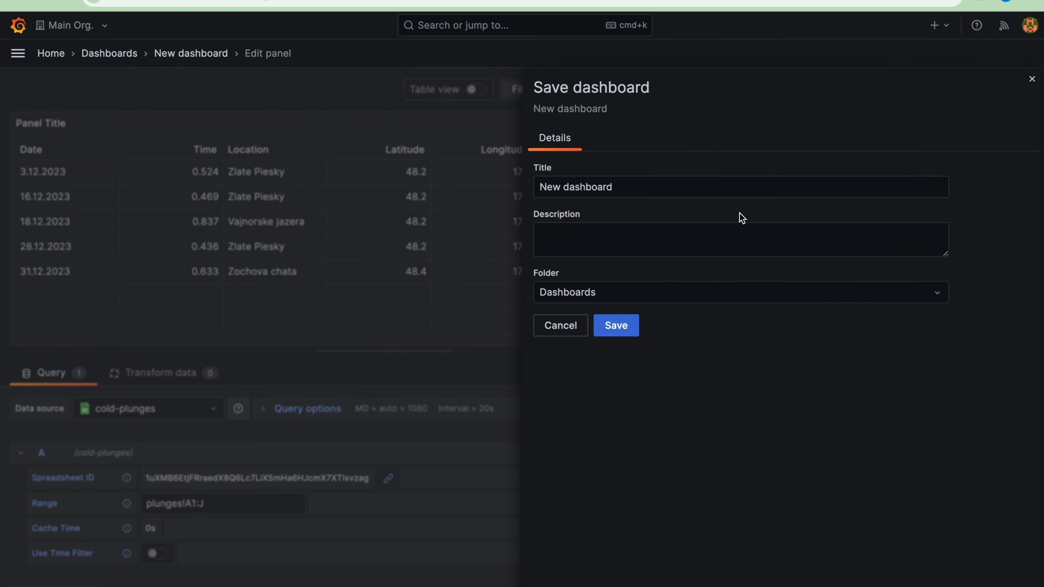
pyautogui.write('Cold plunges da')
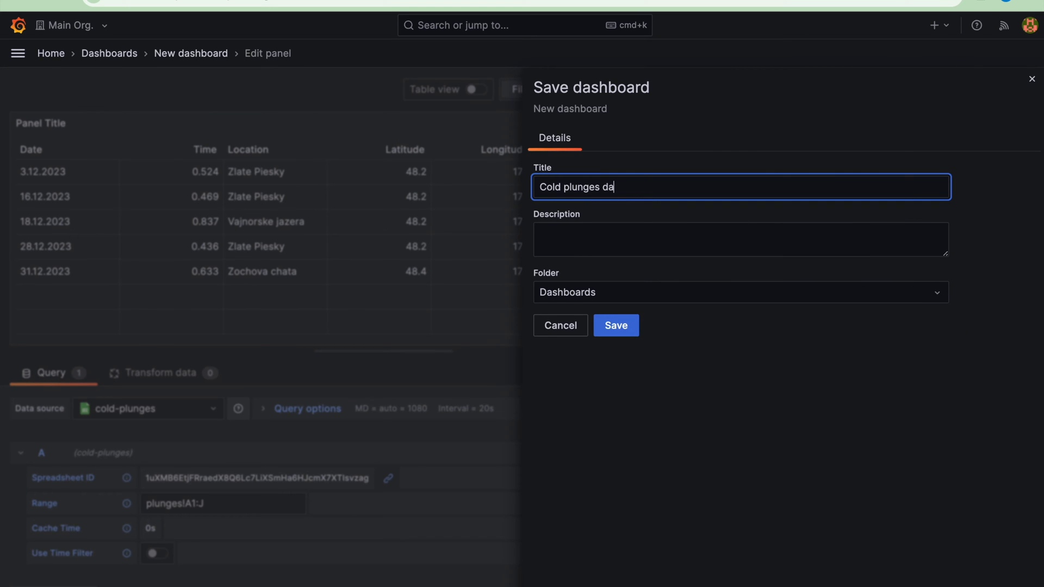
pyautogui.write('shboard')
pyautogui.click(616, 325)
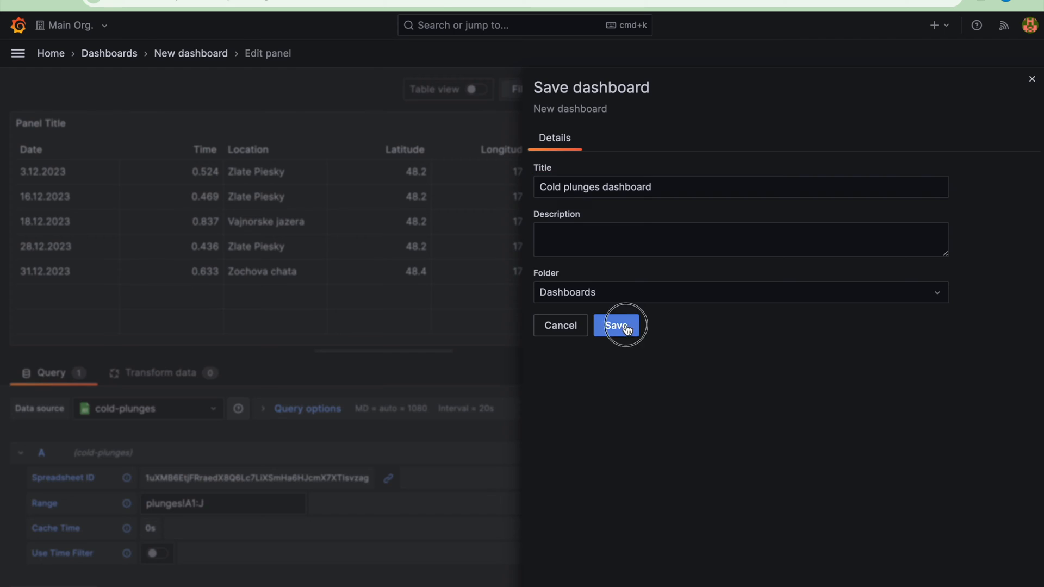
# Step: Widen the table panel to the full dashboard width and duplicate it
pyautogui.moveTo(520, 281); pyautogui.dragTo(1033, 293)
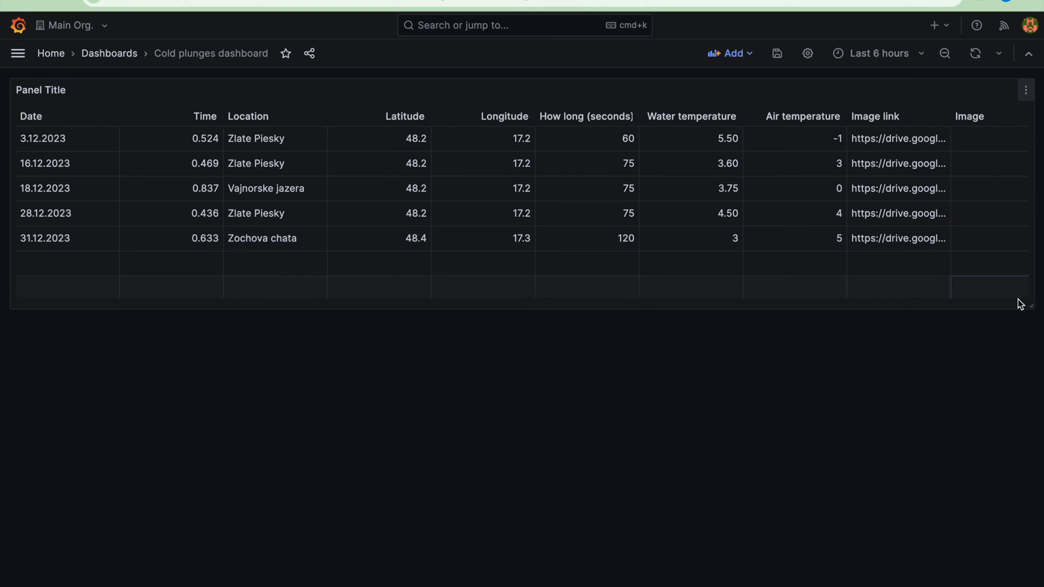
pyautogui.click(1026, 90)
pyautogui.moveTo(938, 231)
pyautogui.click(824, 231)
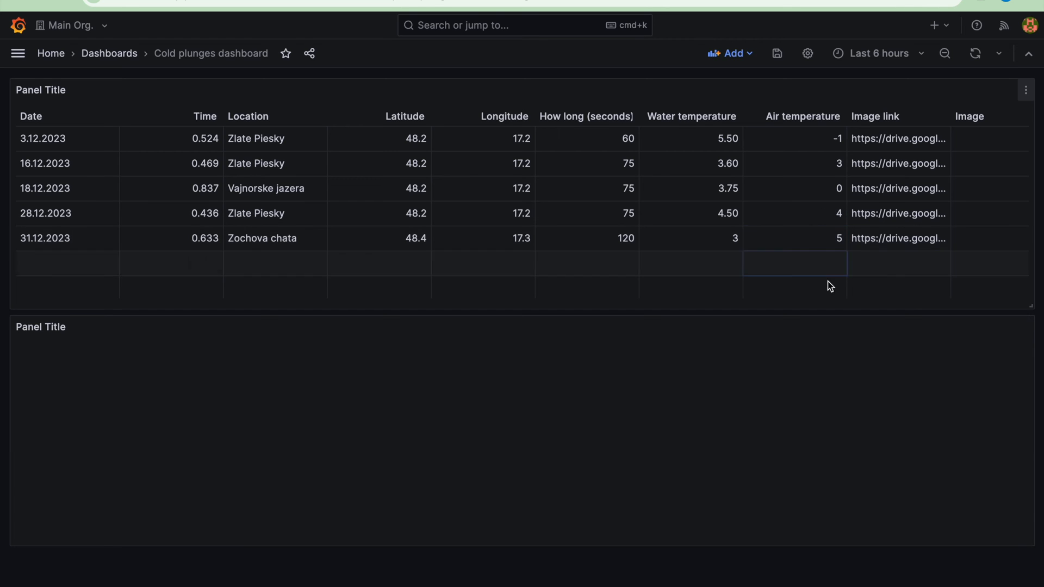
# Step: Edit the duplicated panel and change its visualization to Geomap
pyautogui.click(1024, 327)
pyautogui.click(930, 379)
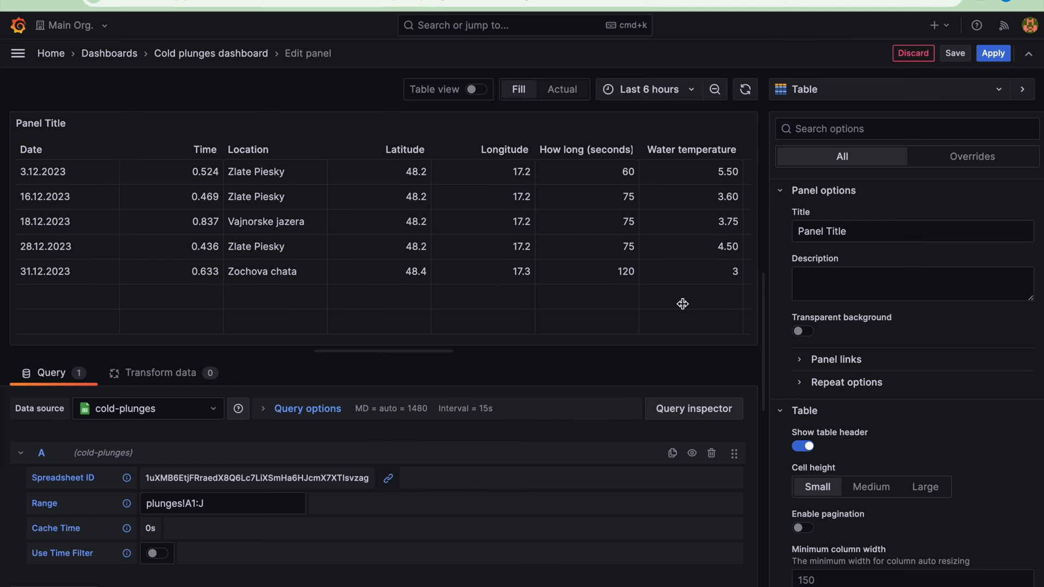
pyautogui.click(805, 89)
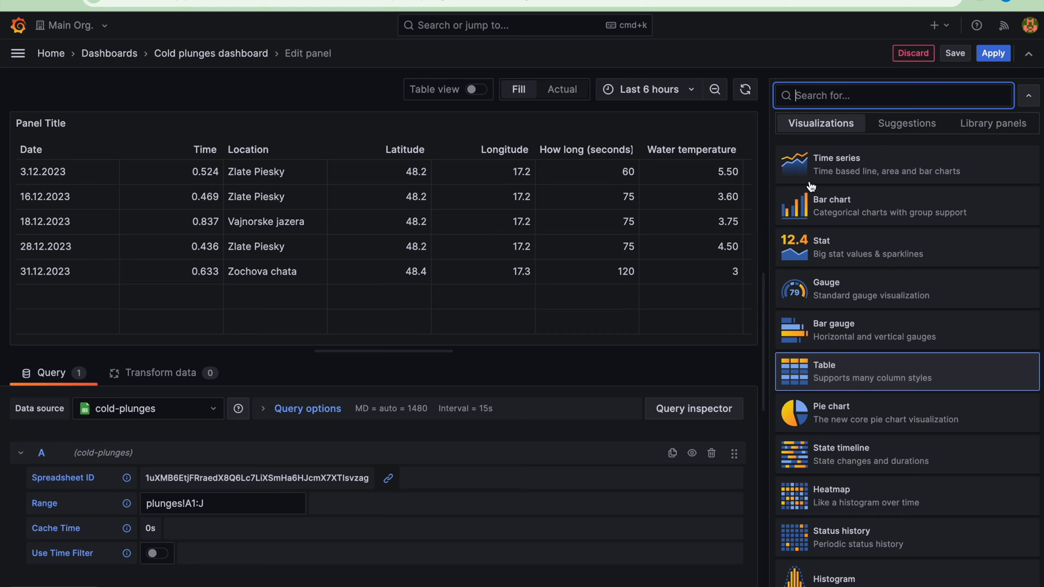
pyautogui.scroll(-7, 849, 408)
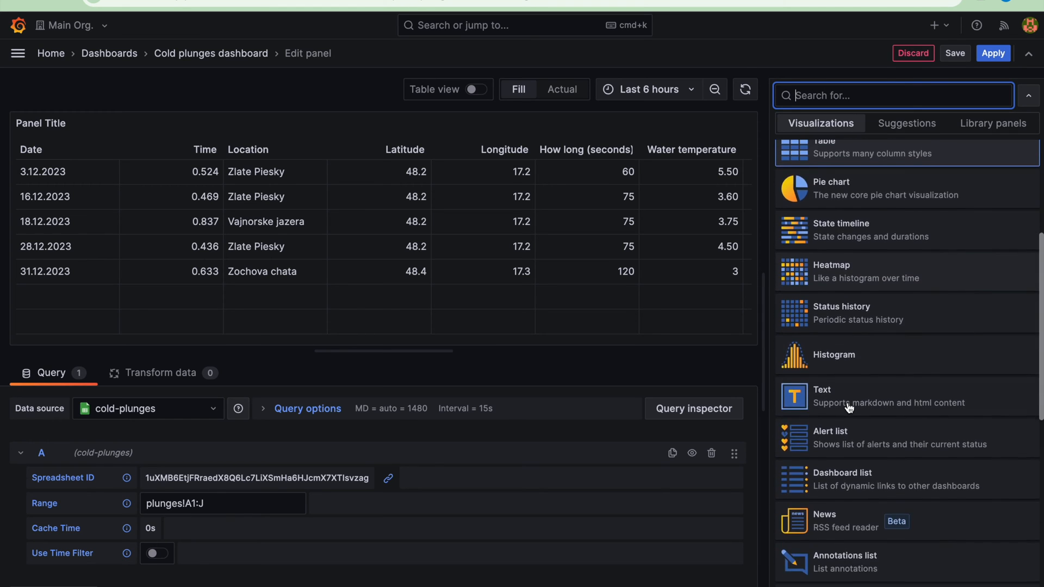
pyautogui.scroll(-2, 849, 407)
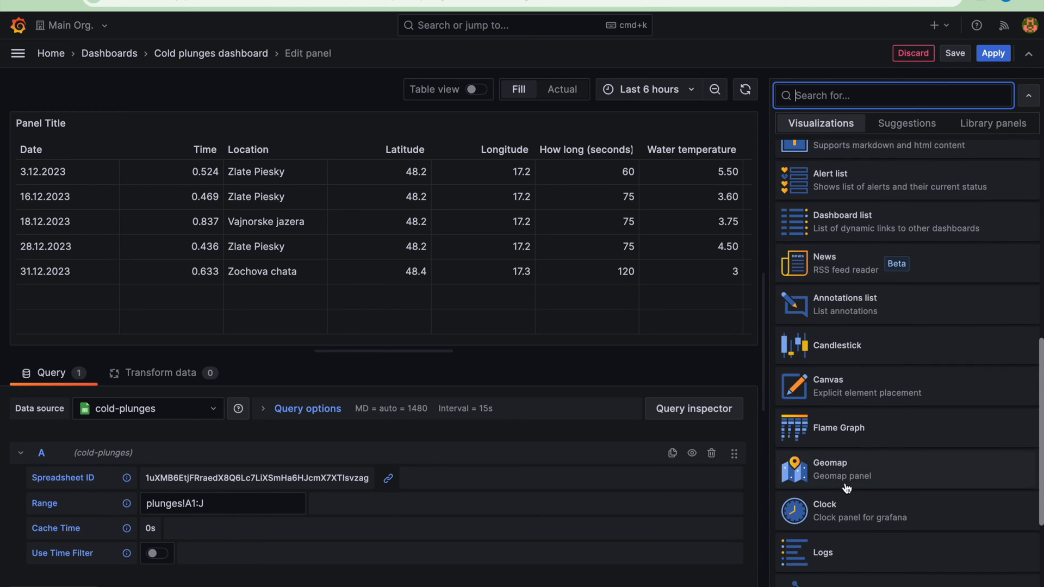
pyautogui.click(845, 480)
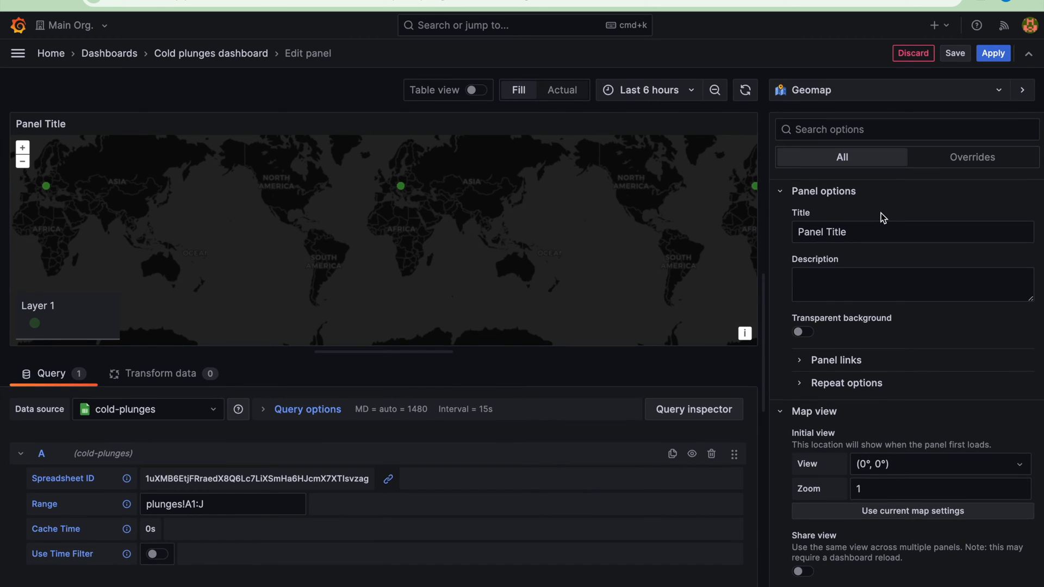
# Step: Set the geomap panel's title to Map of plunges
pyautogui.tripleClick(857, 231)
pyautogui.write('Map of plunges')
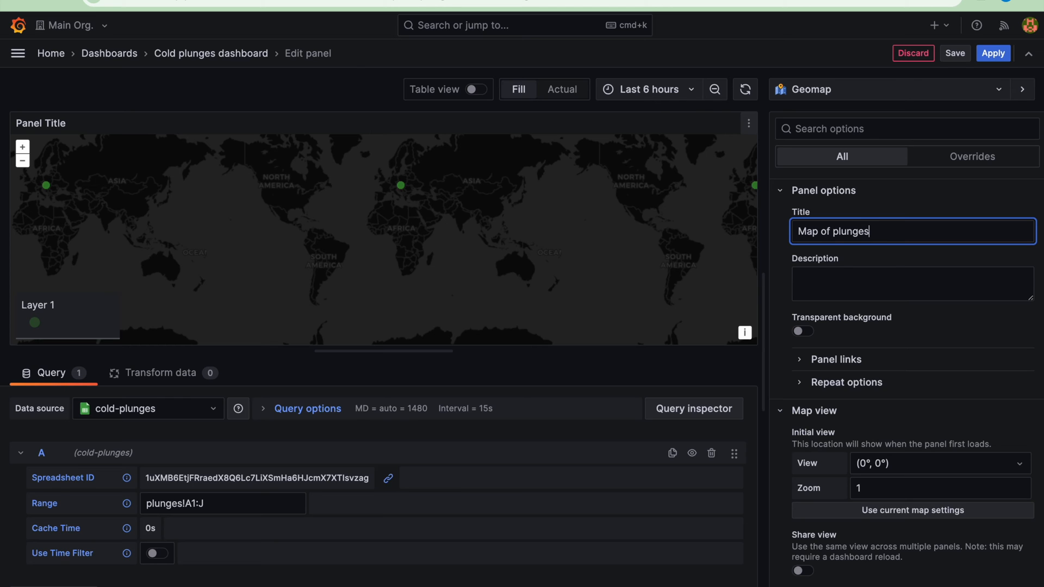
pyautogui.click(933, 337)
# Step: Frame the map around Bratislava at about zoom 7.3 and use the current map settings as the initial view
pyautogui.scroll(-2, 924, 348)
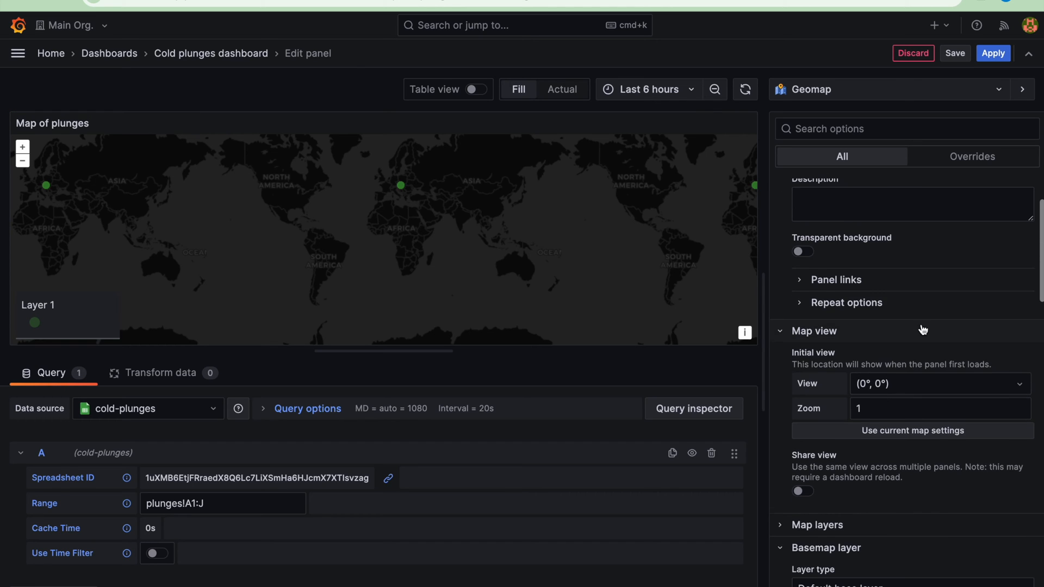
pyautogui.scroll(5, 402, 196)
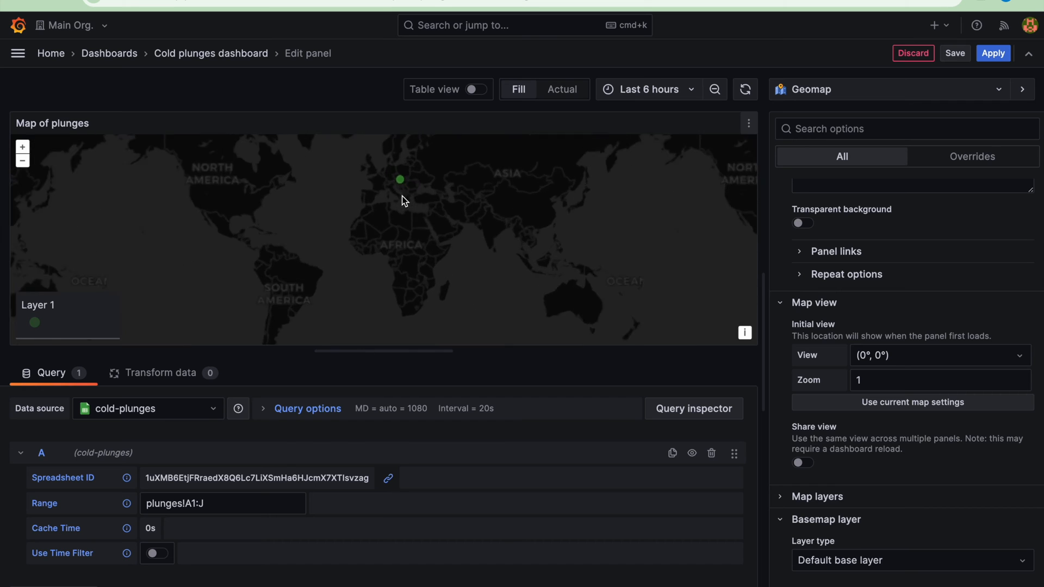
pyautogui.scroll(4, 403, 231)
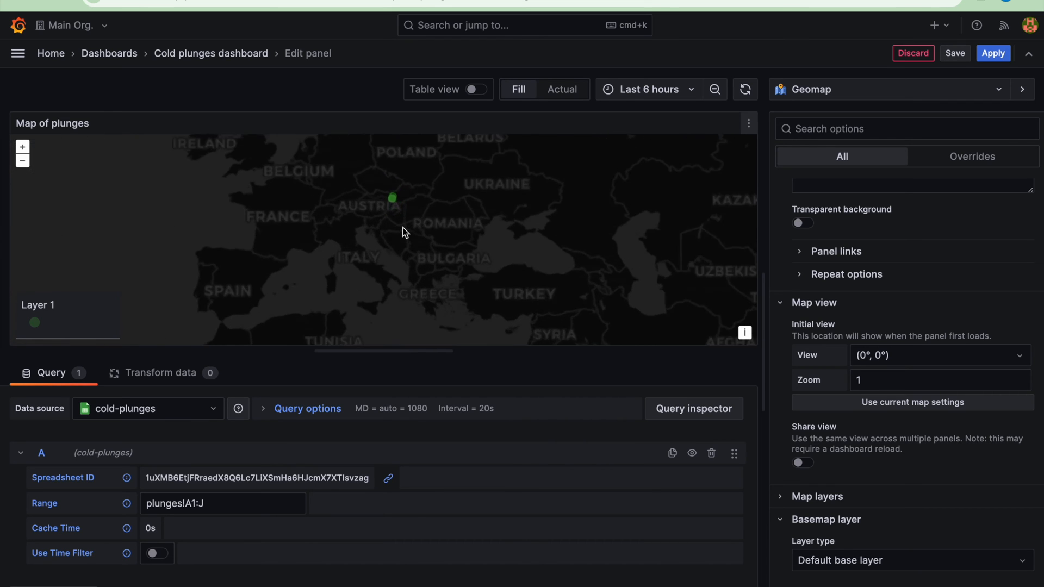
pyautogui.scroll(4, 389, 203)
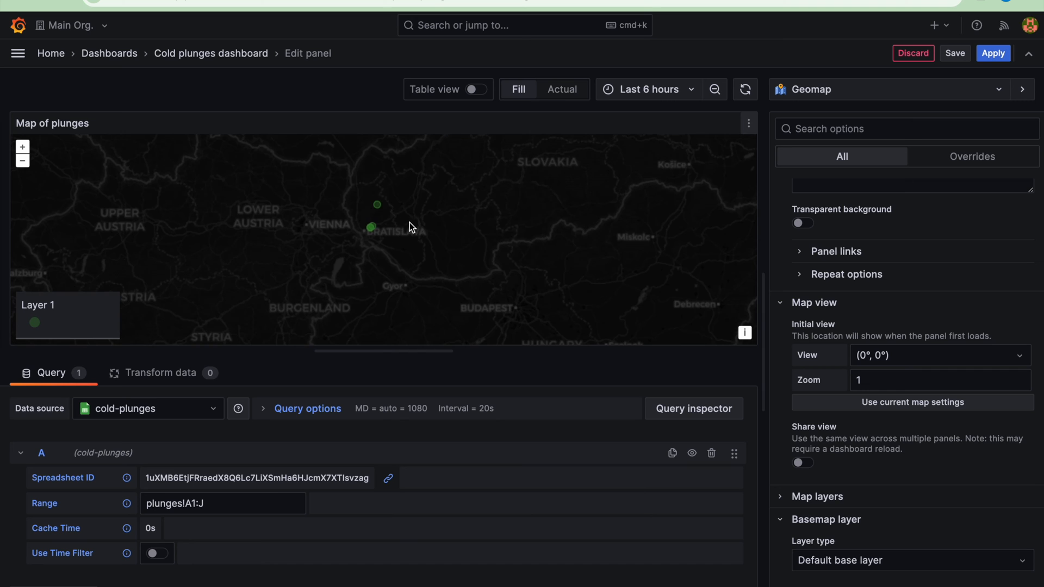
pyautogui.scroll(2, 409, 222)
pyautogui.moveTo(409, 223); pyautogui.dragTo(475, 249)
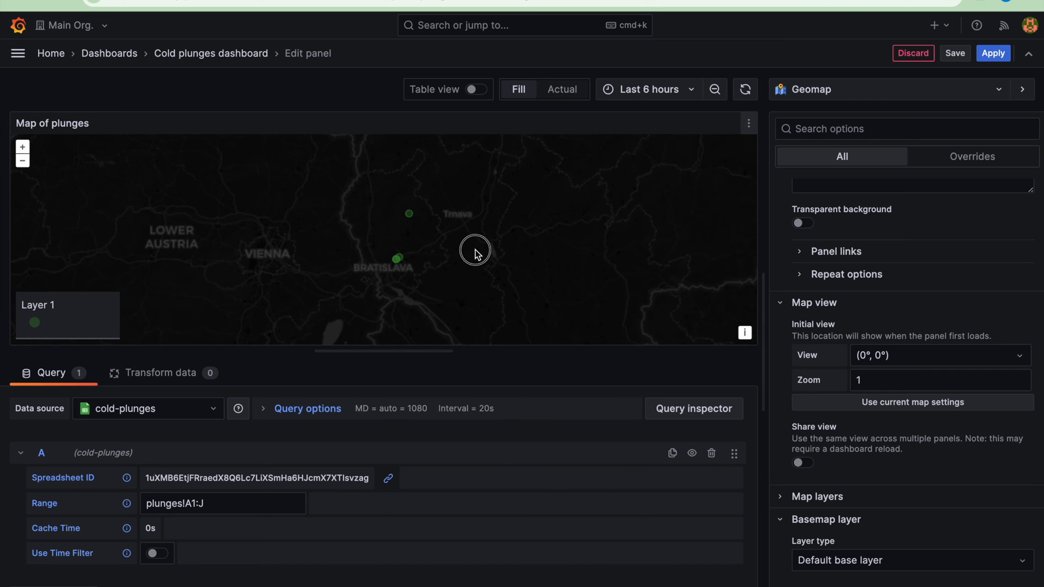
pyautogui.click(28, 162)
pyautogui.click(912, 402)
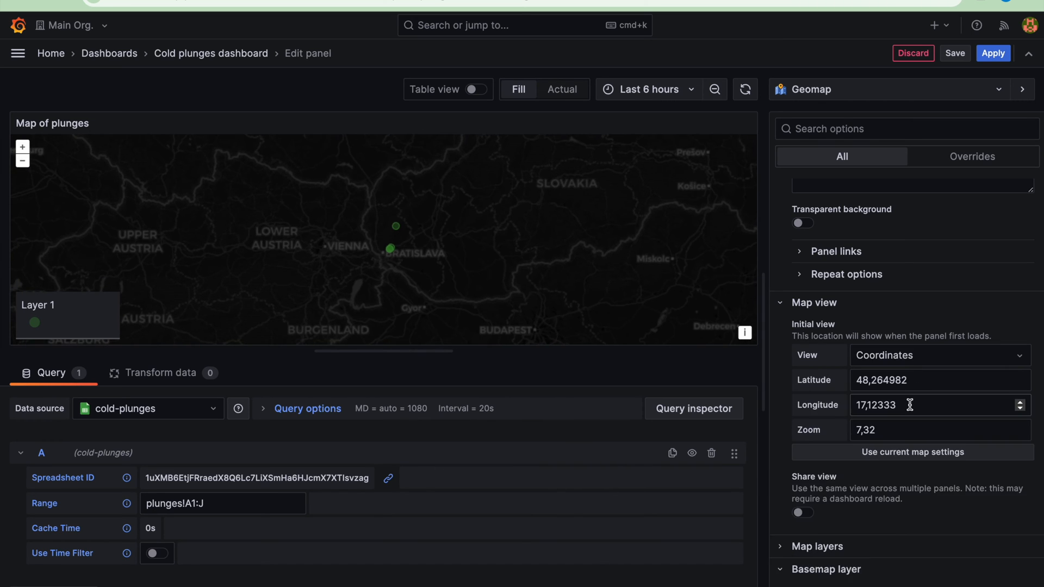
# Step: Open the map layers settings and try the GeoJSON layer type for Layer 1
pyautogui.scroll(-3, 898, 464)
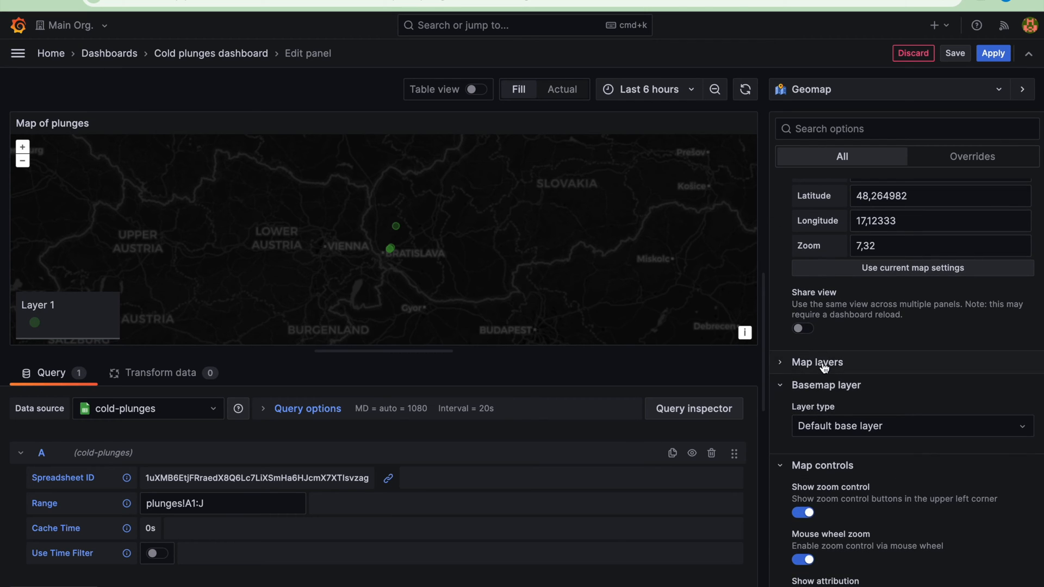
pyautogui.click(824, 368)
pyautogui.scroll(-2, 820, 366)
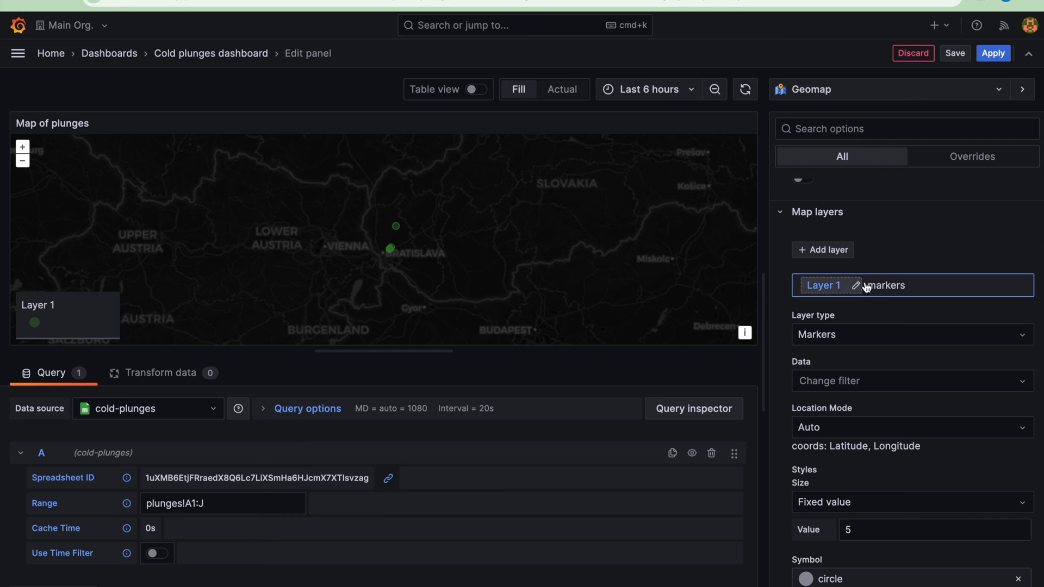
pyautogui.click(818, 336)
pyautogui.scroll(-1, 828, 434)
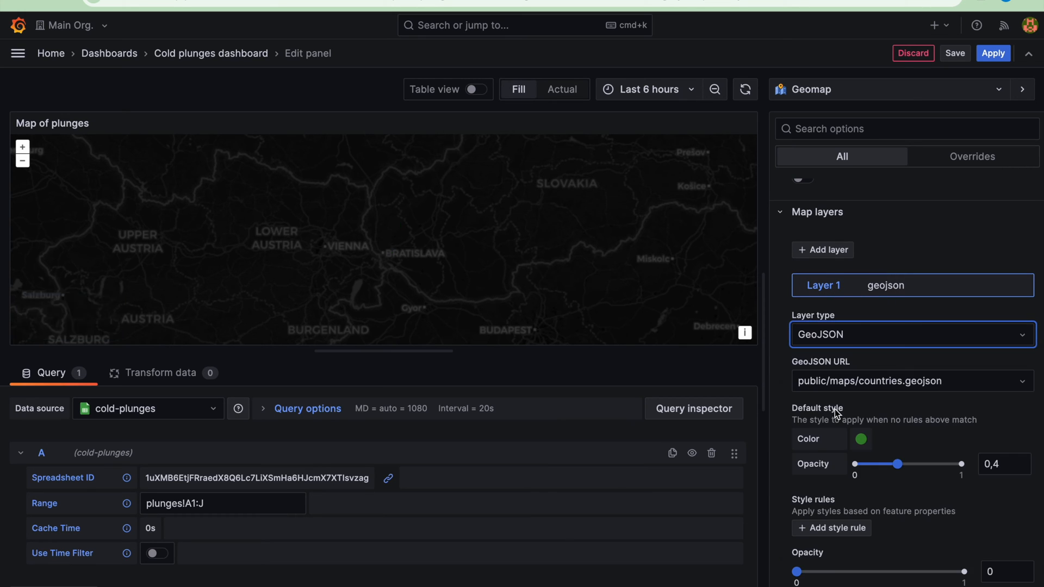
pyautogui.click(834, 409)
# Step: Try the Open Street Map and XYZ Tile layer types for Layer 1
pyautogui.click(842, 336)
pyautogui.scroll(-2, 846, 467)
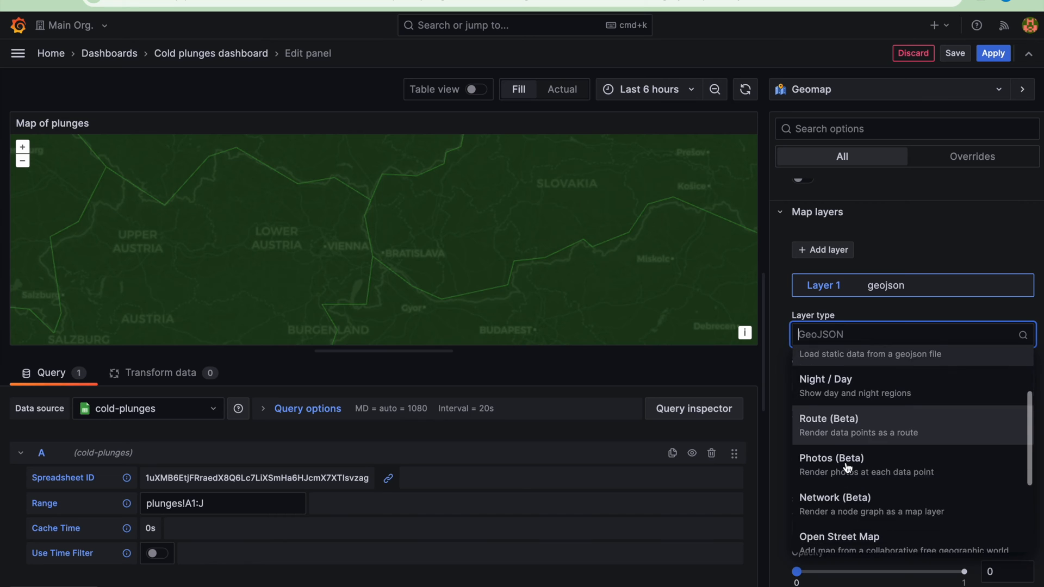
pyautogui.scroll(-1, 847, 469)
pyautogui.click(847, 469)
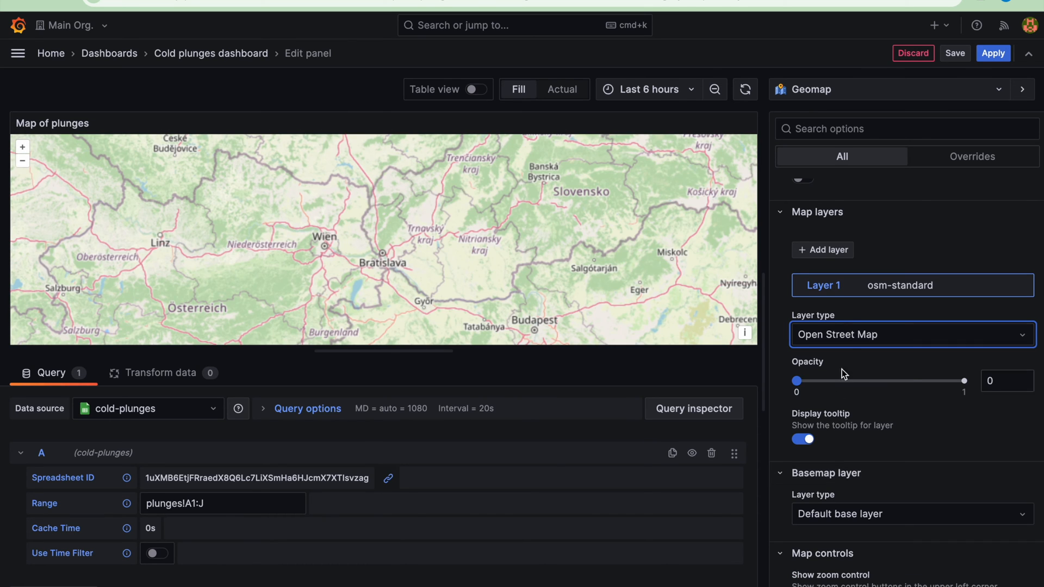
pyautogui.click(848, 334)
pyautogui.scroll(-4, 854, 437)
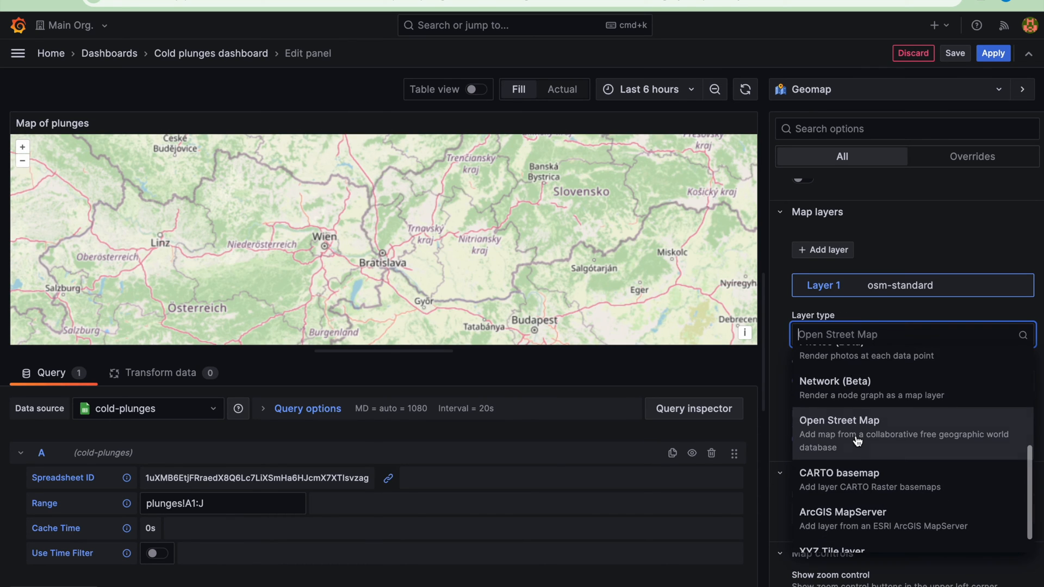
pyautogui.scroll(-1, 847, 503)
pyautogui.click(850, 527)
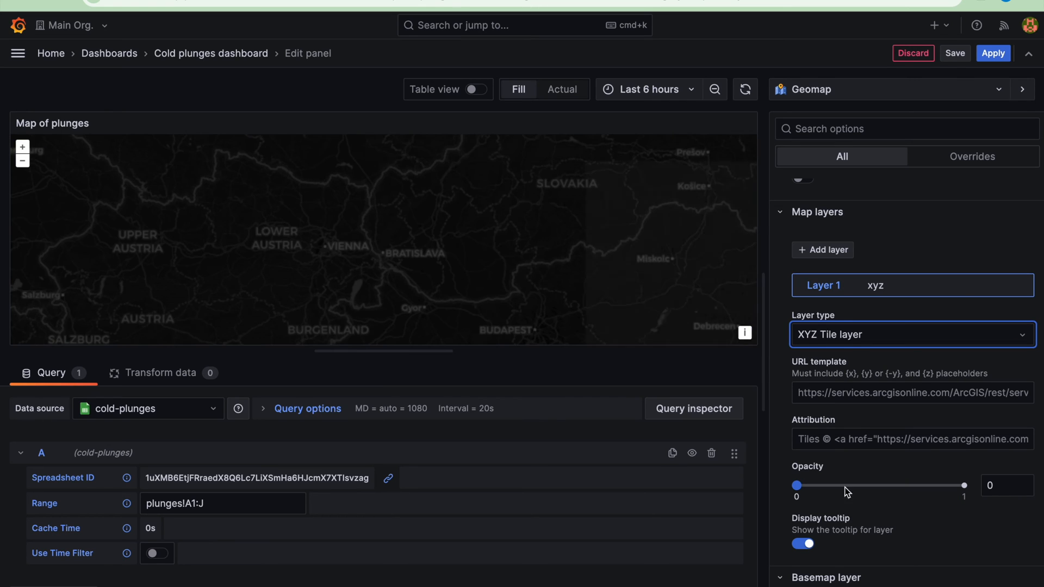
# Step: Set the layer type of Layer 1 to Open Street Map
pyautogui.click(850, 337)
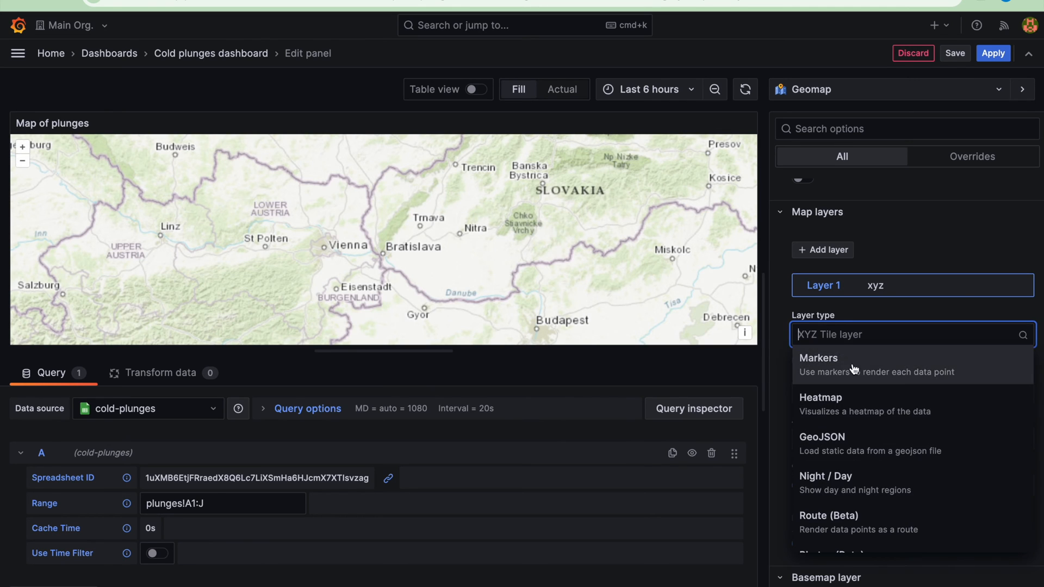
pyautogui.scroll(-3, 852, 508)
pyautogui.scroll(-1, 853, 508)
pyautogui.click(853, 505)
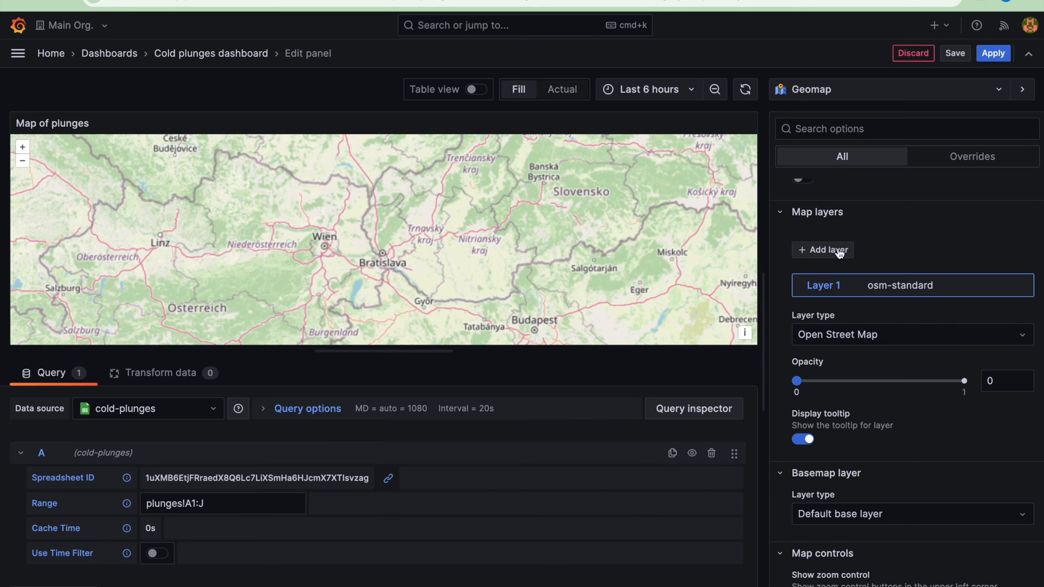
# Step: Add a Markers layer named Plunges and rename the Open Street Map layer to Map
pyautogui.click(817, 249)
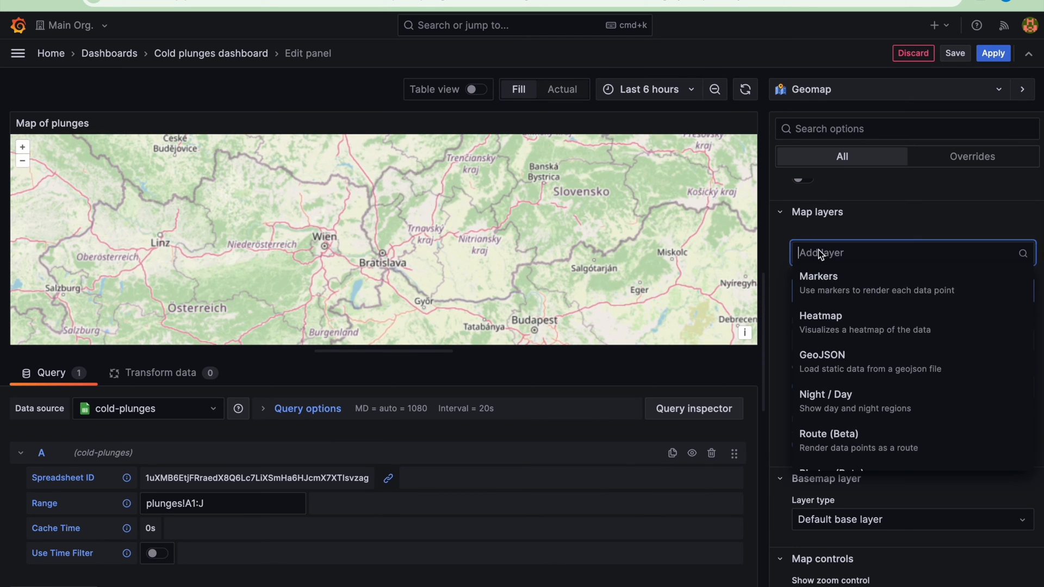
pyautogui.click(835, 286)
pyautogui.doubleClick(825, 288)
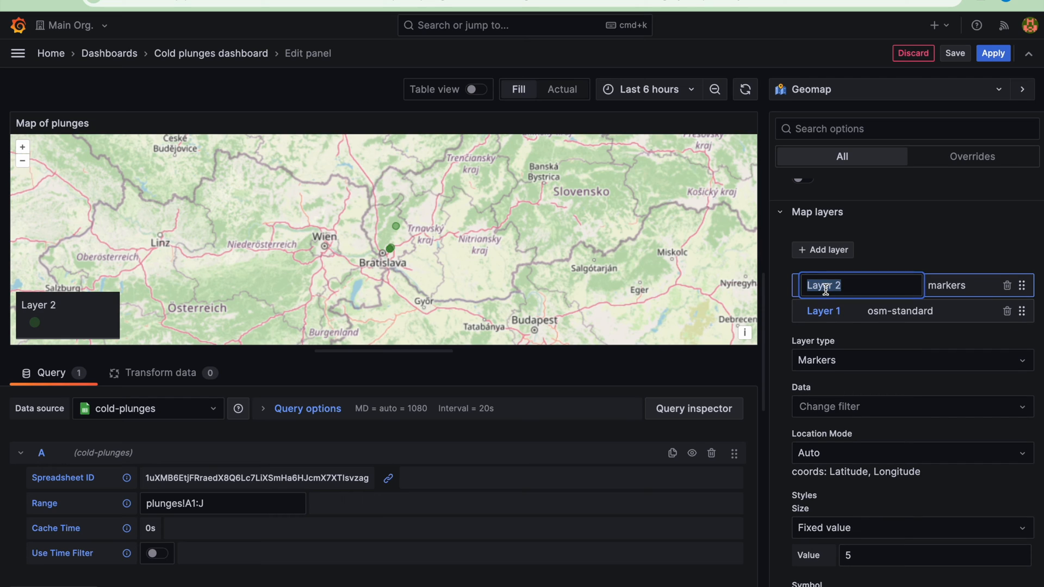
pyautogui.write('p')
pyautogui.press('BackSpace')
pyautogui.write('Plunges')
pyautogui.doubleClick(824, 311)
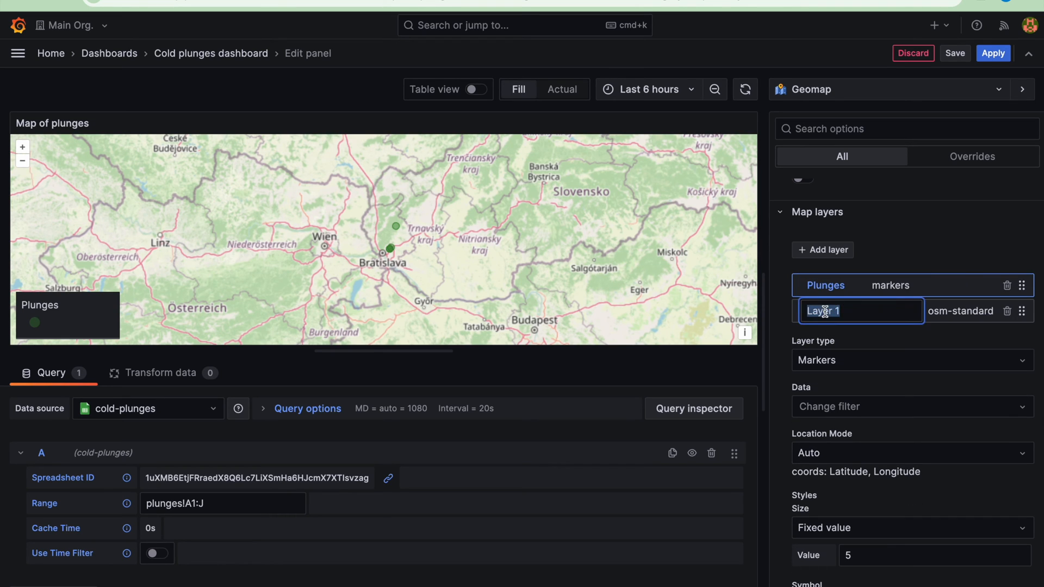
pyautogui.press('Return')
# Step: Keep the Plunges layer's type as Markers and set its data to Query: A
pyautogui.click(882, 287)
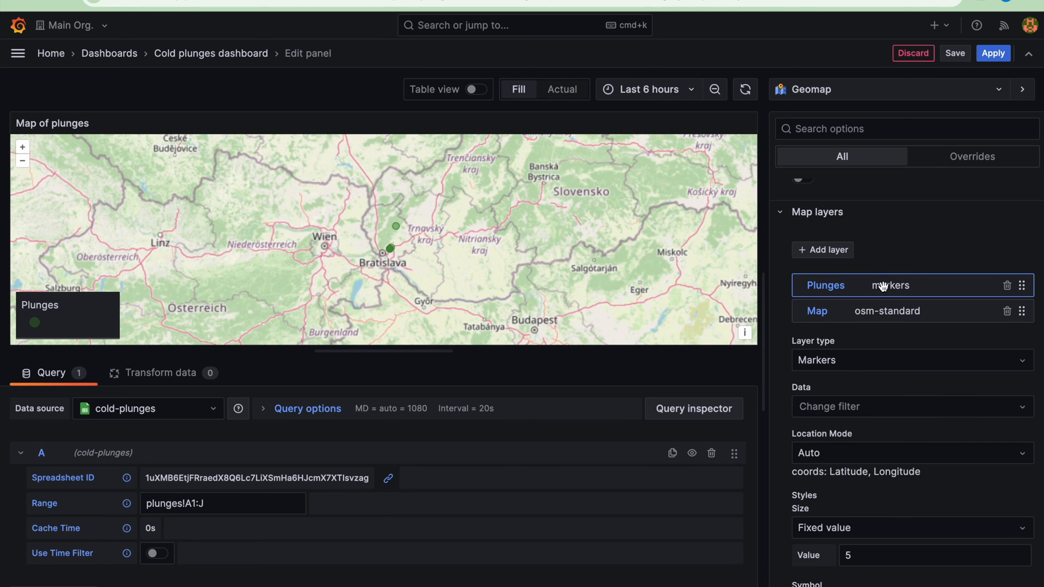
pyautogui.click(849, 372)
pyautogui.click(839, 389)
pyautogui.scroll(-1, 839, 390)
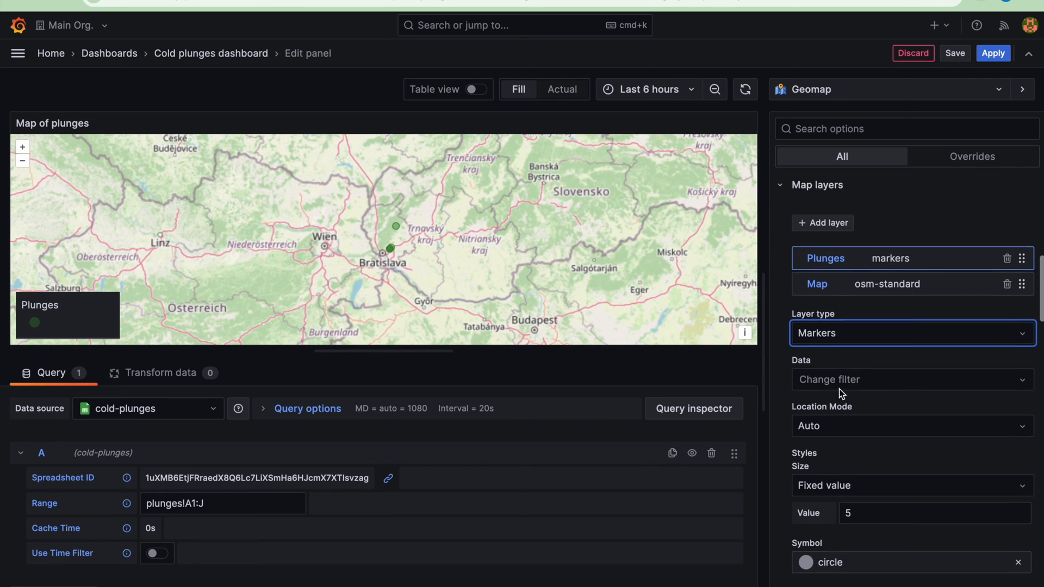
pyautogui.click(835, 357)
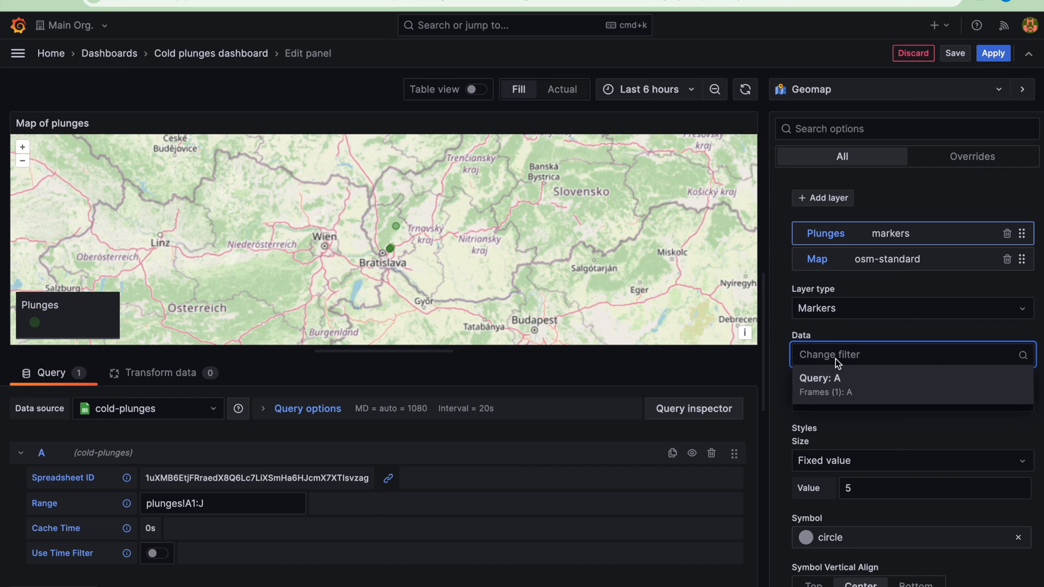
pyautogui.click(838, 383)
# Step: Try the Lookup location mode on the Plunges layer and return it to Auto
pyautogui.scroll(-1, 848, 381)
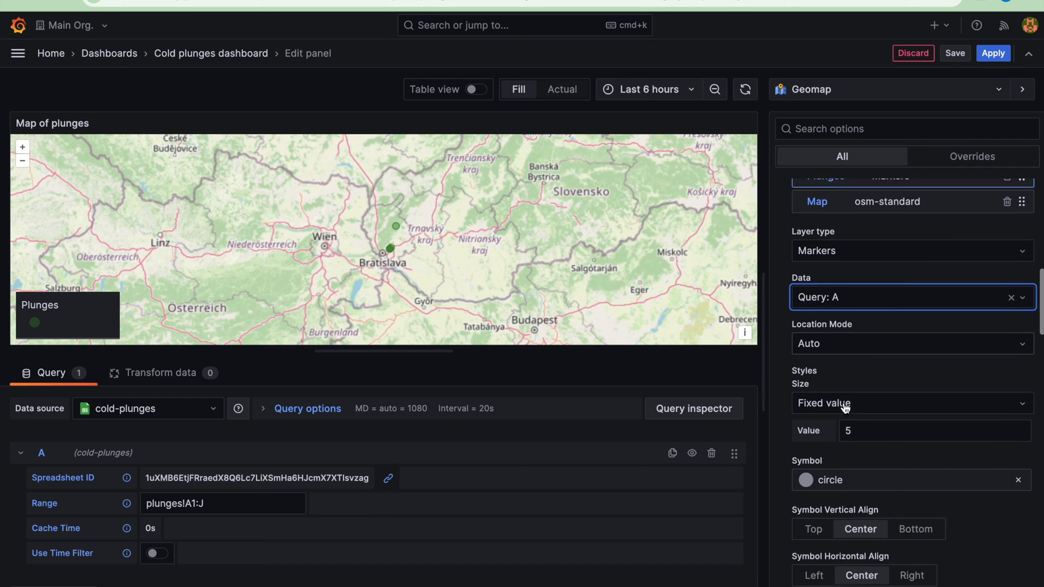
pyautogui.click(843, 333)
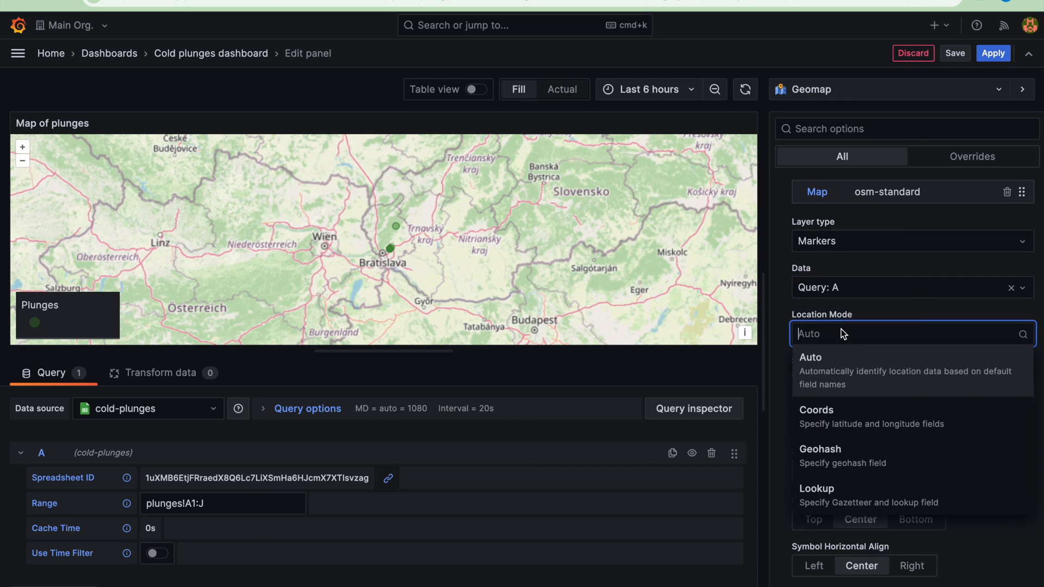
pyautogui.click(834, 493)
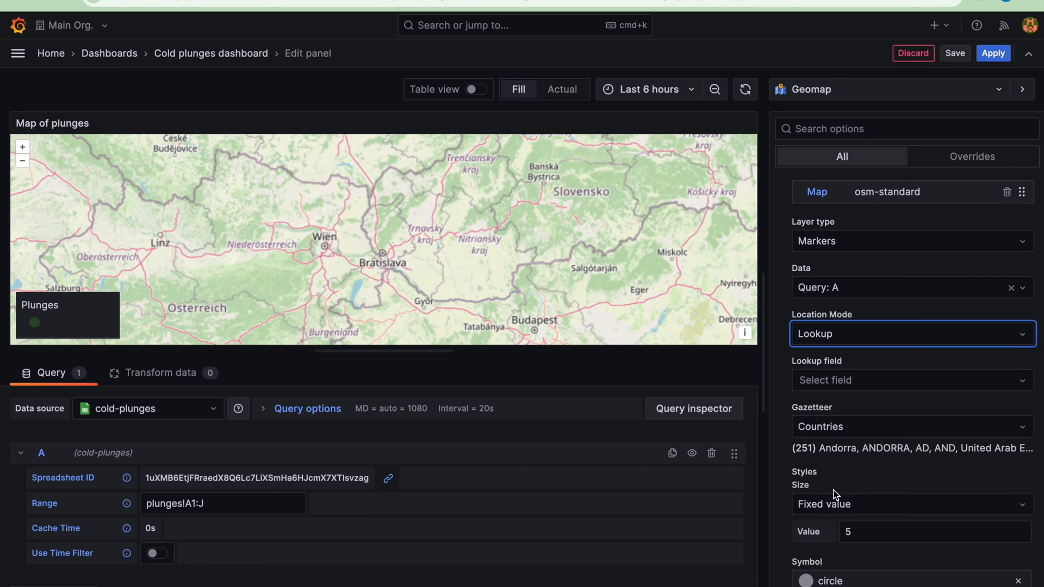
pyautogui.click(842, 380)
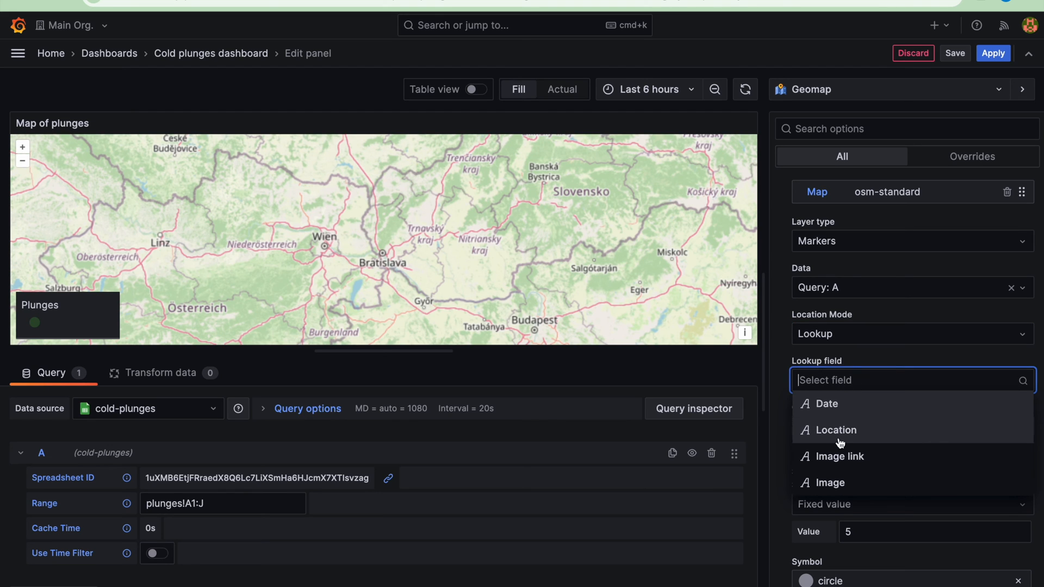
pyautogui.click(848, 337)
pyautogui.click(848, 337)
pyautogui.click(837, 359)
pyautogui.scroll(-1, 837, 418)
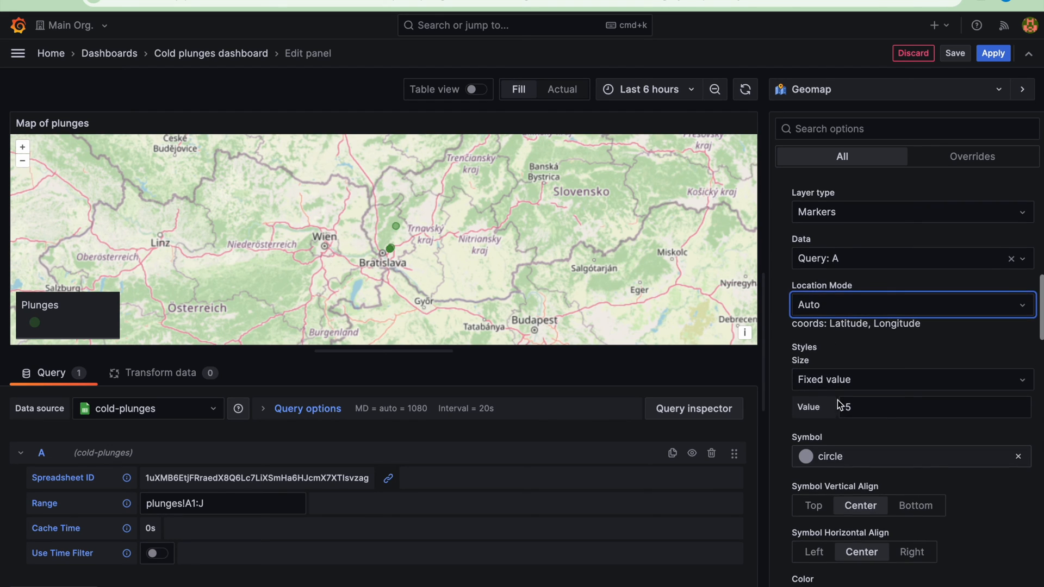
pyautogui.moveTo(804, 323); pyautogui.dragTo(930, 324)
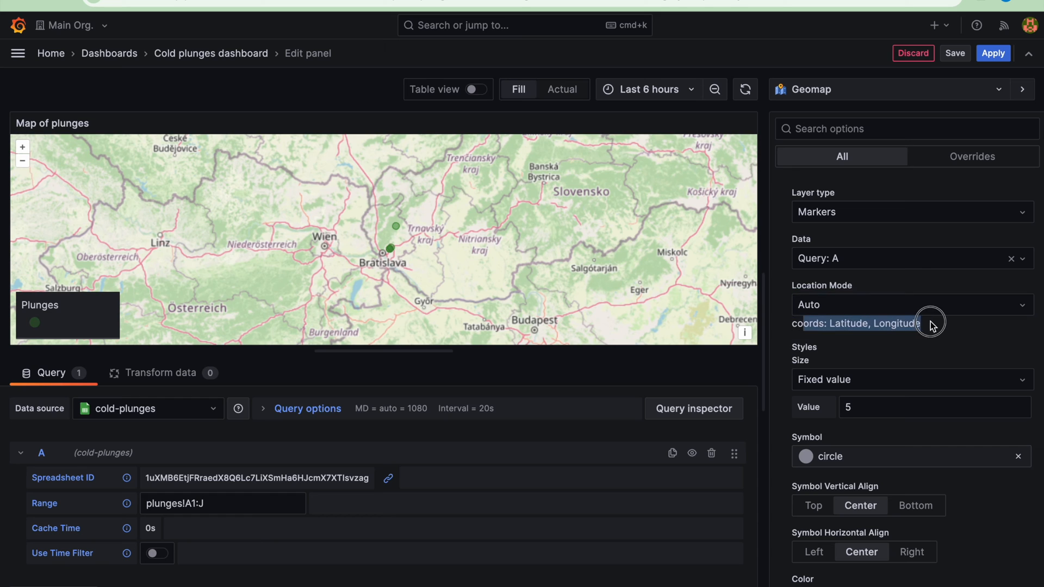
# Step: Give the Plunges markers a fixed-value size, trying 15 and 10 before settling on 8
pyautogui.scroll(-1, 881, 386)
pyautogui.click(875, 375)
pyautogui.click(863, 346)
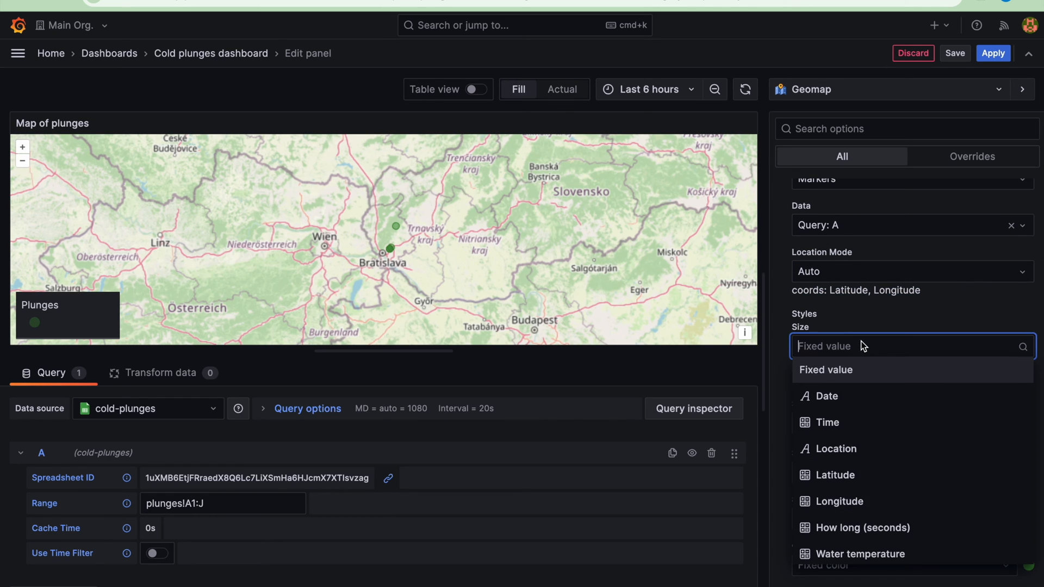
pyautogui.click(844, 379)
pyautogui.doubleClick(841, 374)
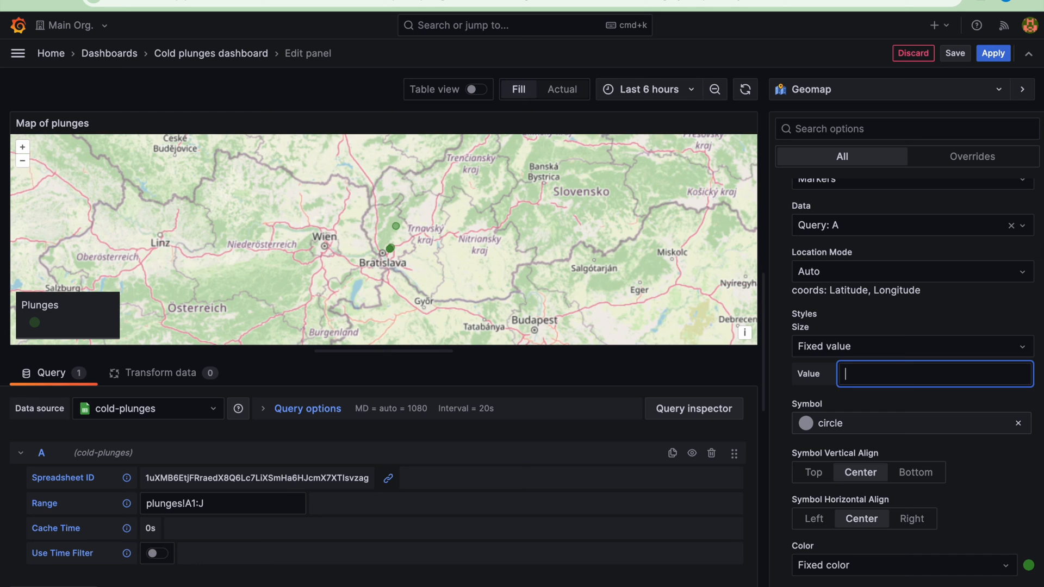
pyautogui.write('15')
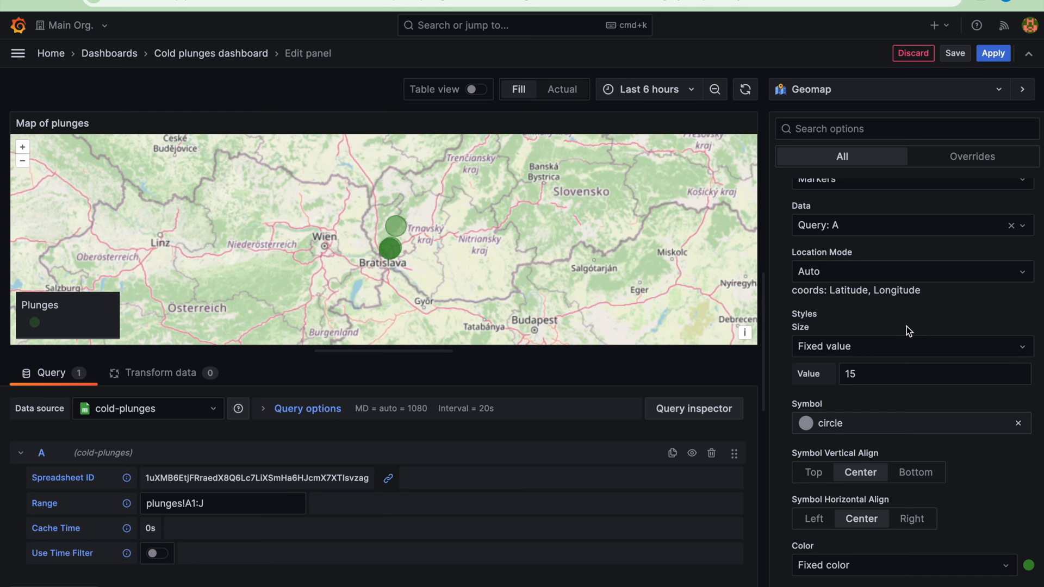
pyautogui.press('BackSpace')
pyautogui.click(918, 318)
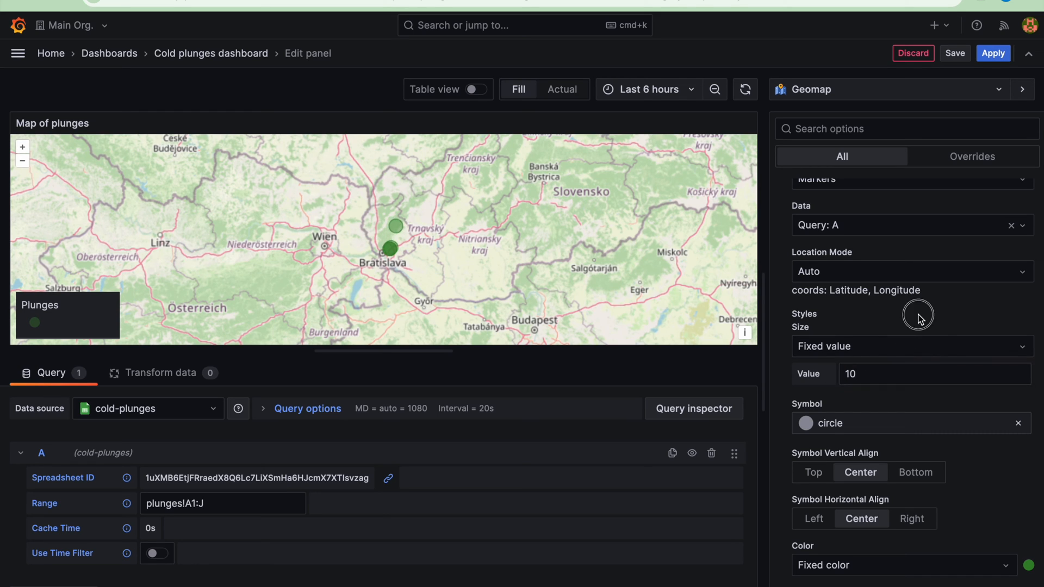
pyautogui.click(882, 379)
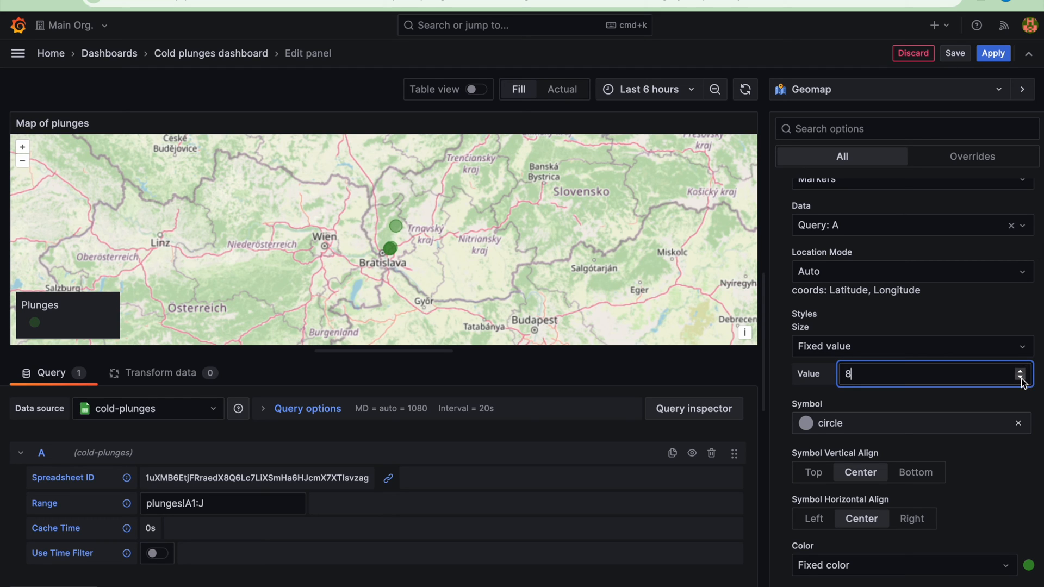
# Step: Change the Plunges markers' fixed color to the darkest blue and set their fill opacity to 0.7
pyautogui.scroll(-2, 814, 429)
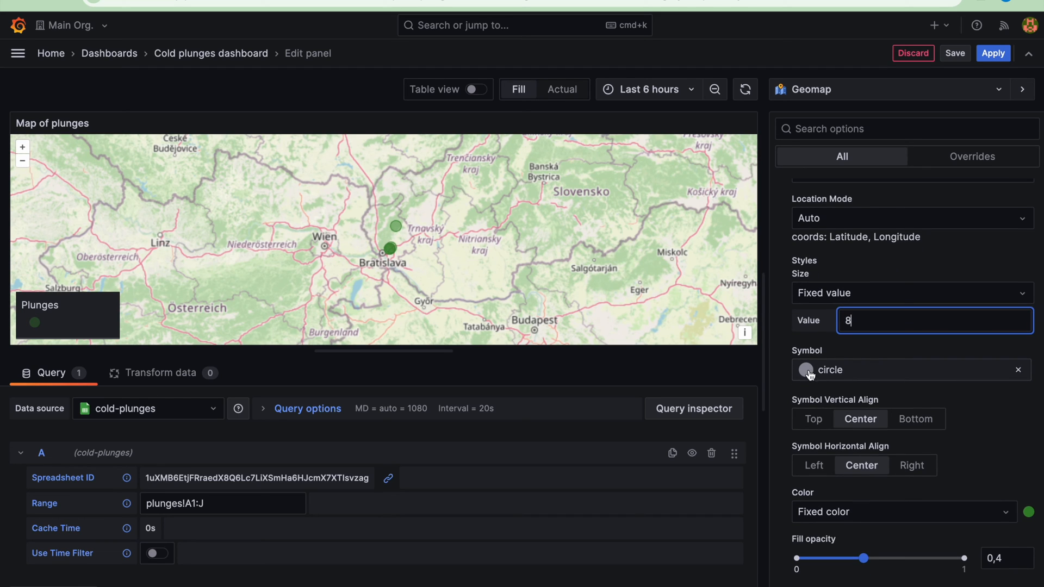
pyautogui.scroll(-3, 810, 375)
pyautogui.click(1029, 425)
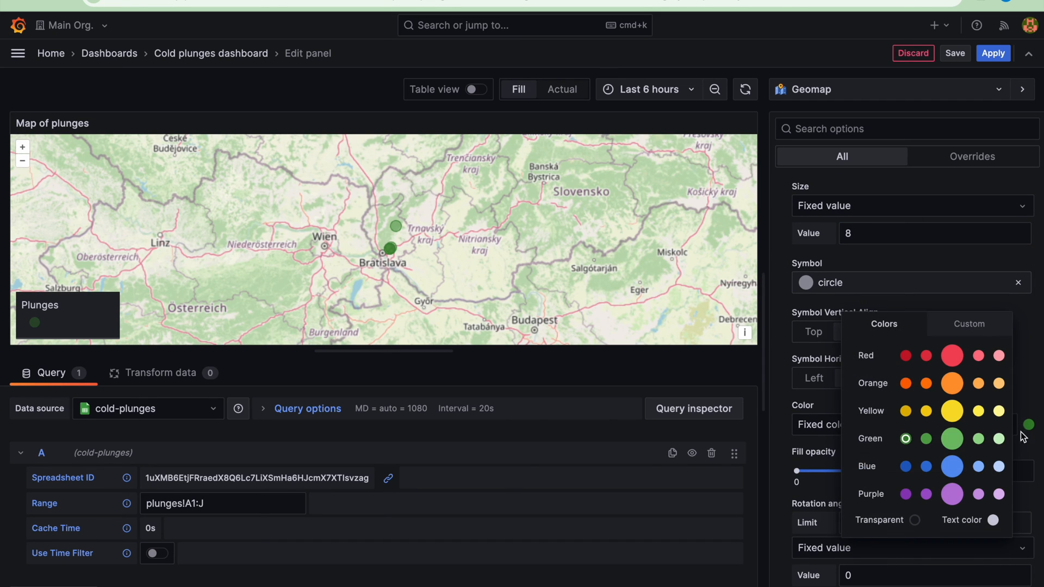
pyautogui.click(905, 467)
pyautogui.moveTo(864, 477); pyautogui.dragTo(913, 471)
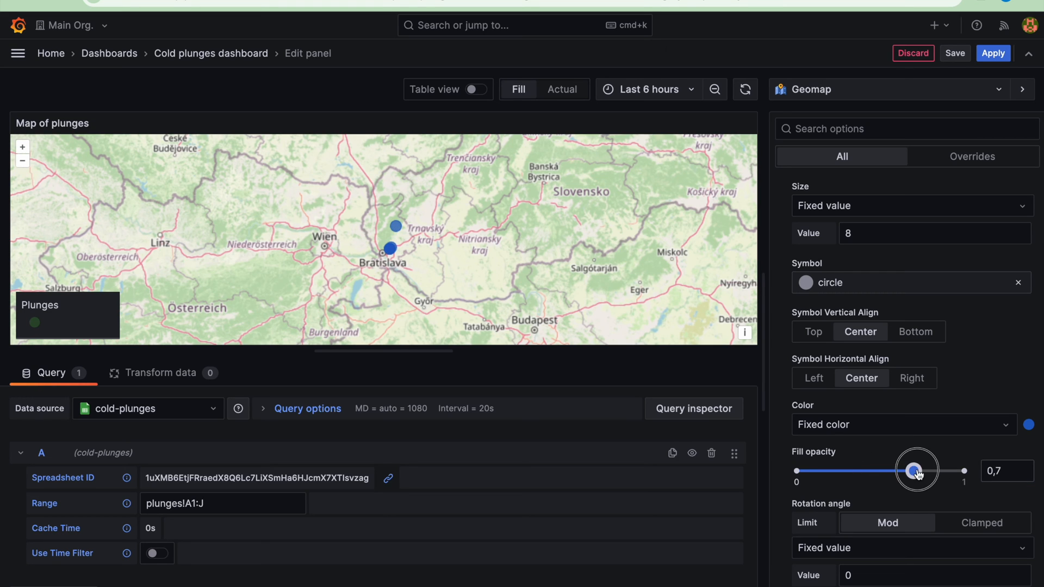
# Step: Review the remaining map options and apply the Map of plunges panel changes to the dashboard
pyautogui.scroll(-3, 879, 367)
pyautogui.scroll(-3, 878, 369)
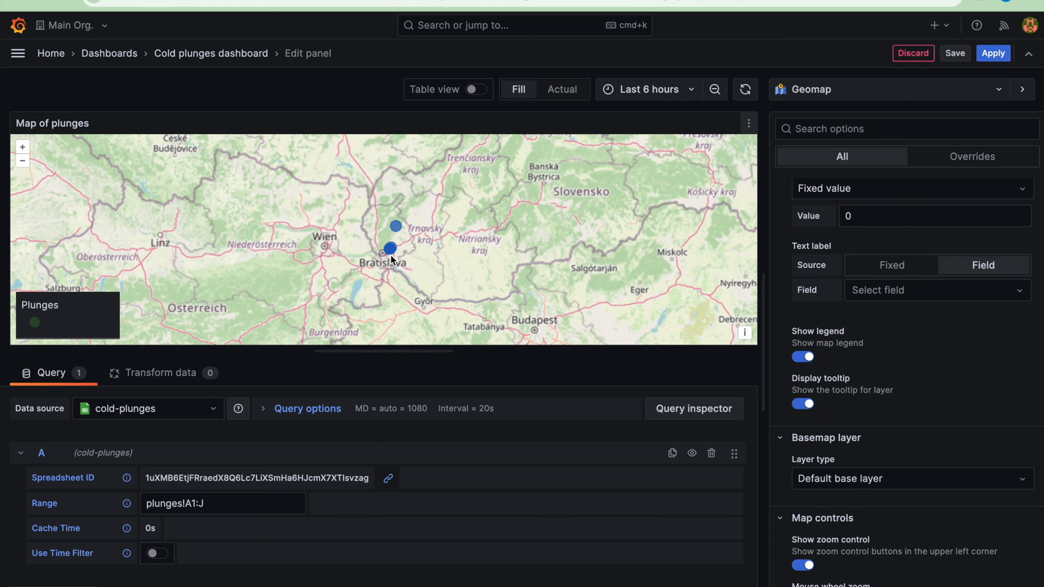
pyautogui.scroll(-10, 827, 435)
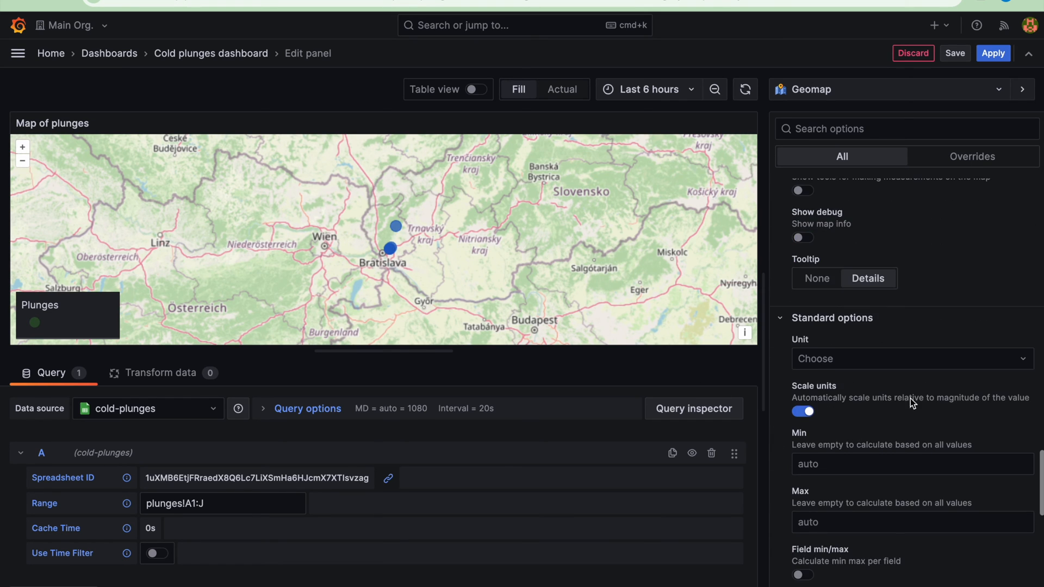
pyautogui.click(993, 53)
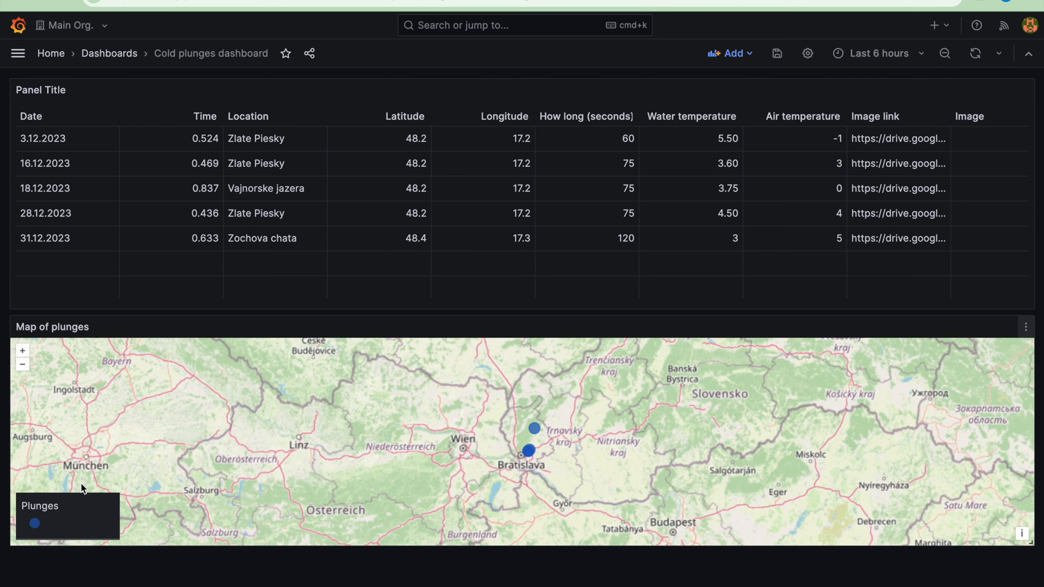
# Step: Inspect the marker near Bratislava on the map, expanding the 28.12.2023 plunge's details and closing them
pyautogui.click(530, 453)
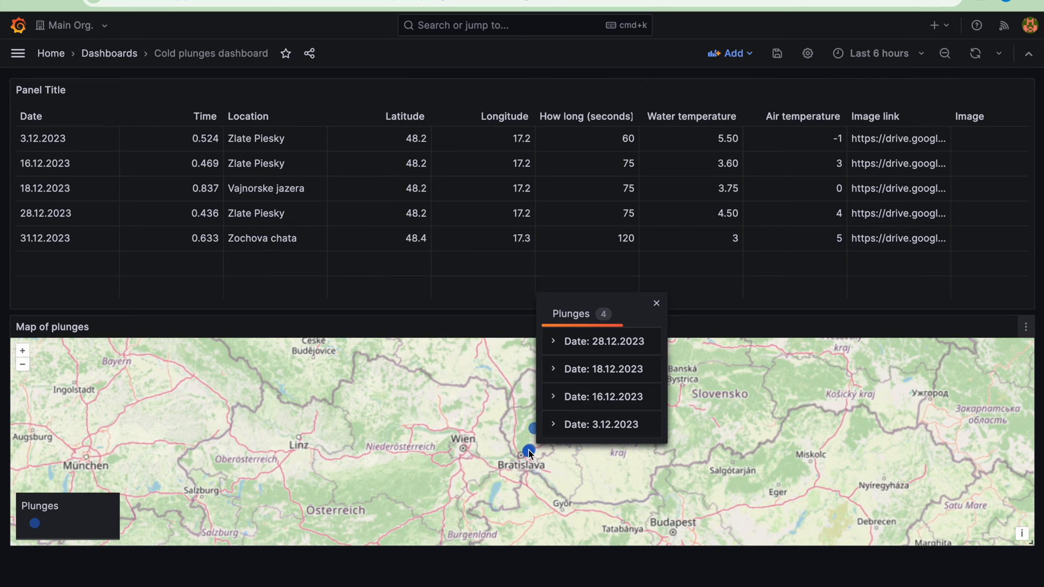
pyautogui.click(556, 342)
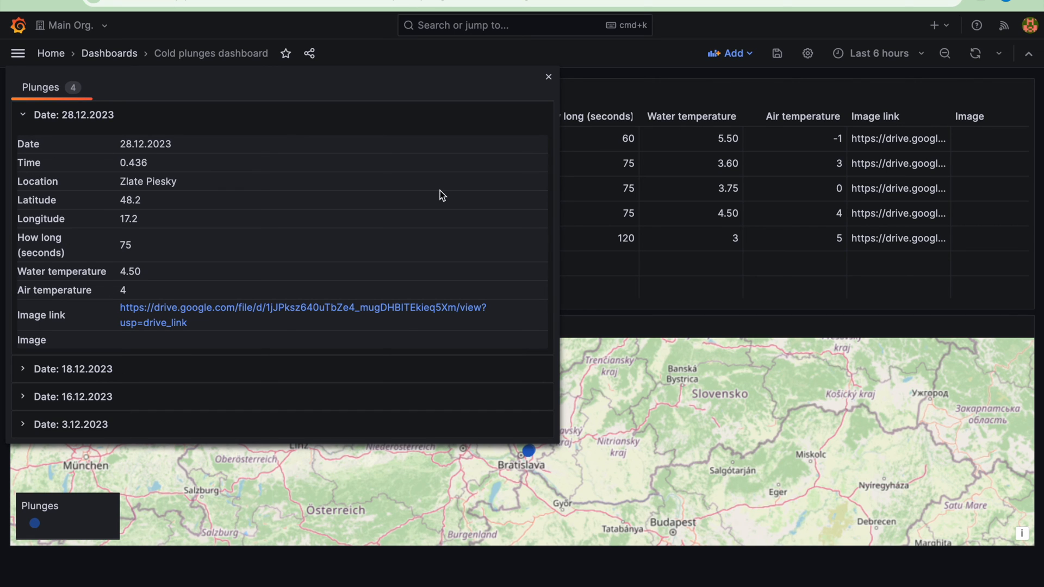
pyautogui.click(550, 78)
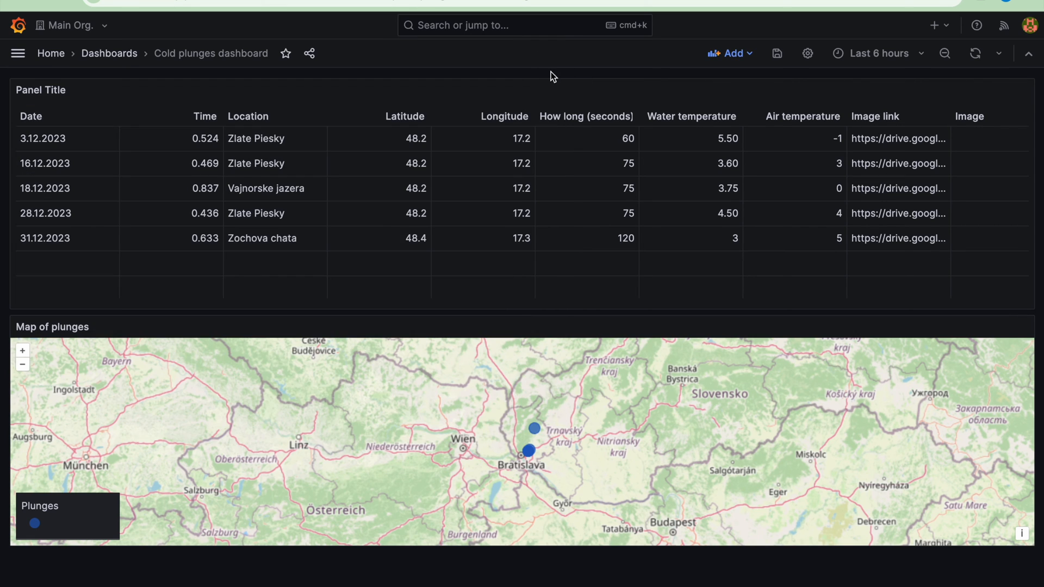
# Step: Save the Cold plunges dashboard without a change note
pyautogui.click(776, 53)
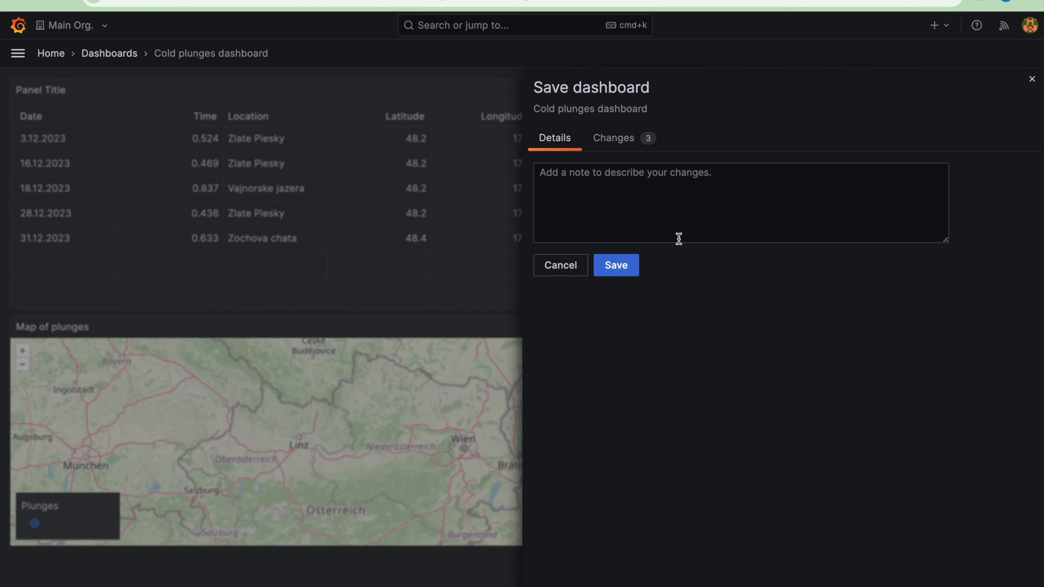
pyautogui.click(615, 266)
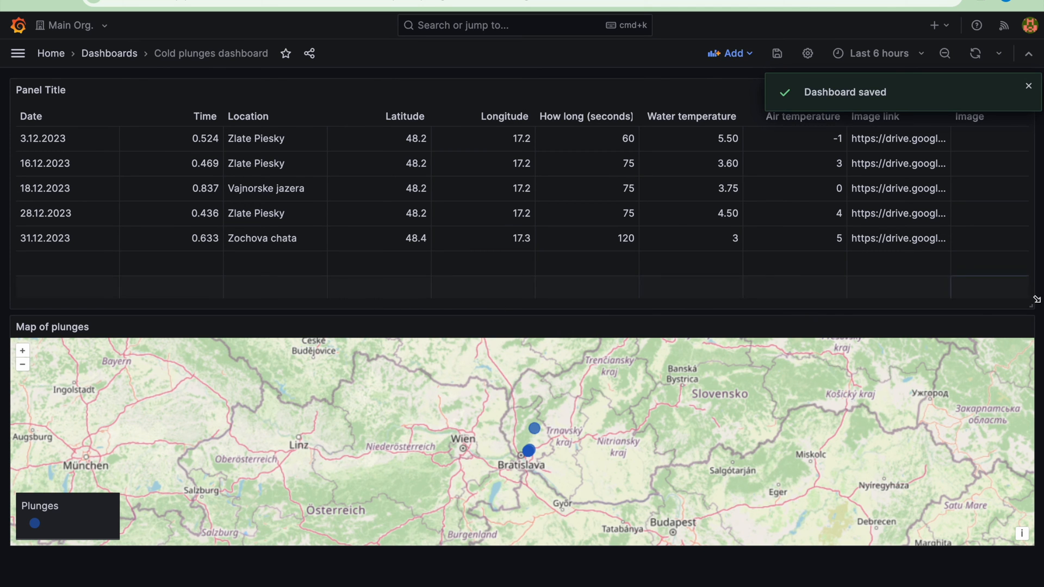
# Step: Shrink the table and map panels to about half width, place the table to the right of the map, and make the map taller
pyautogui.moveTo(1035, 308); pyautogui.dragTo(305, 275)
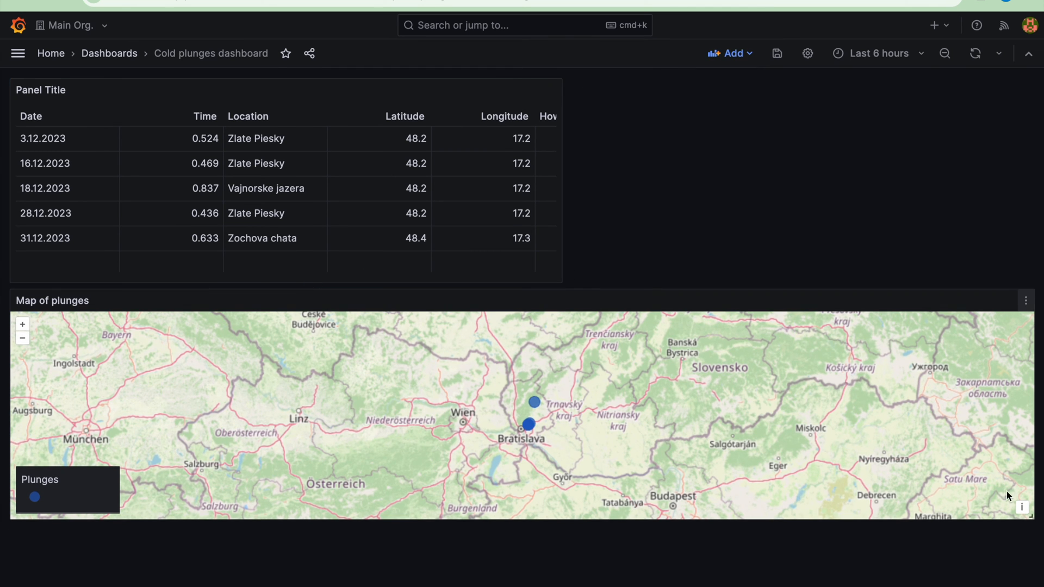
pyautogui.moveTo(1029, 519); pyautogui.dragTo(474, 585)
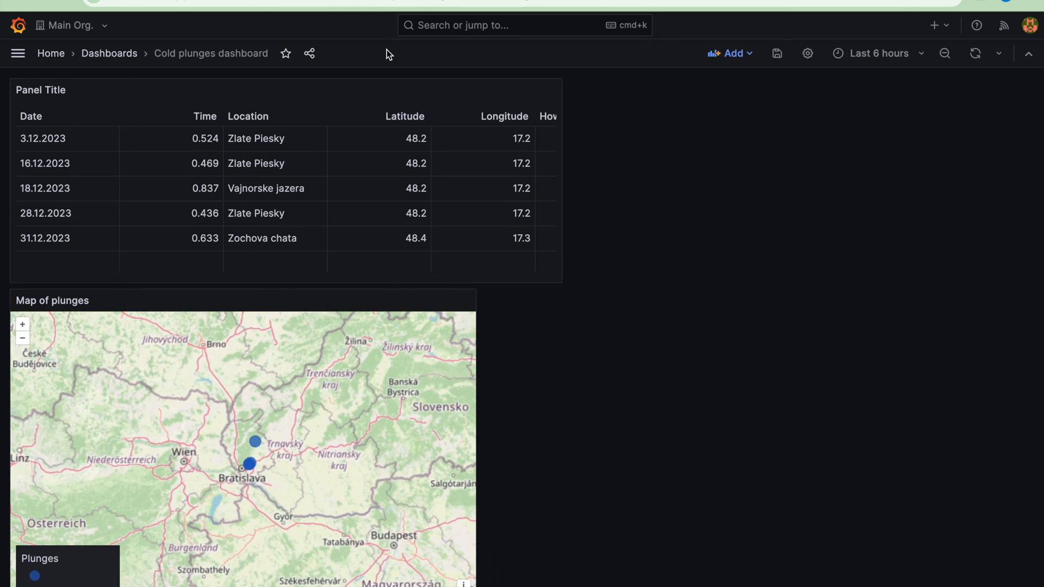
pyautogui.moveTo(357, 93); pyautogui.dragTo(924, 104)
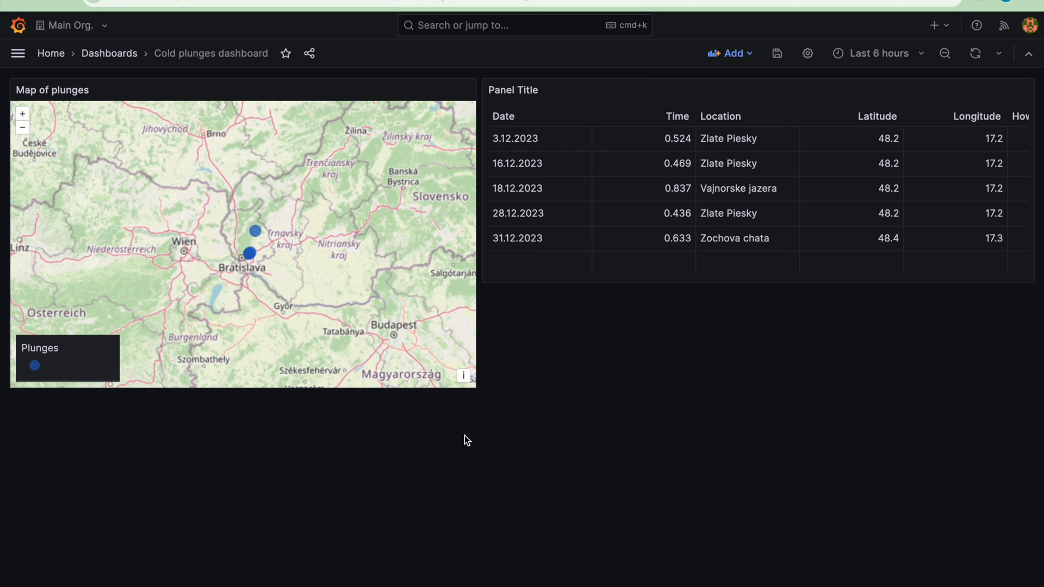
pyautogui.moveTo(473, 386); pyautogui.dragTo(474, 585)
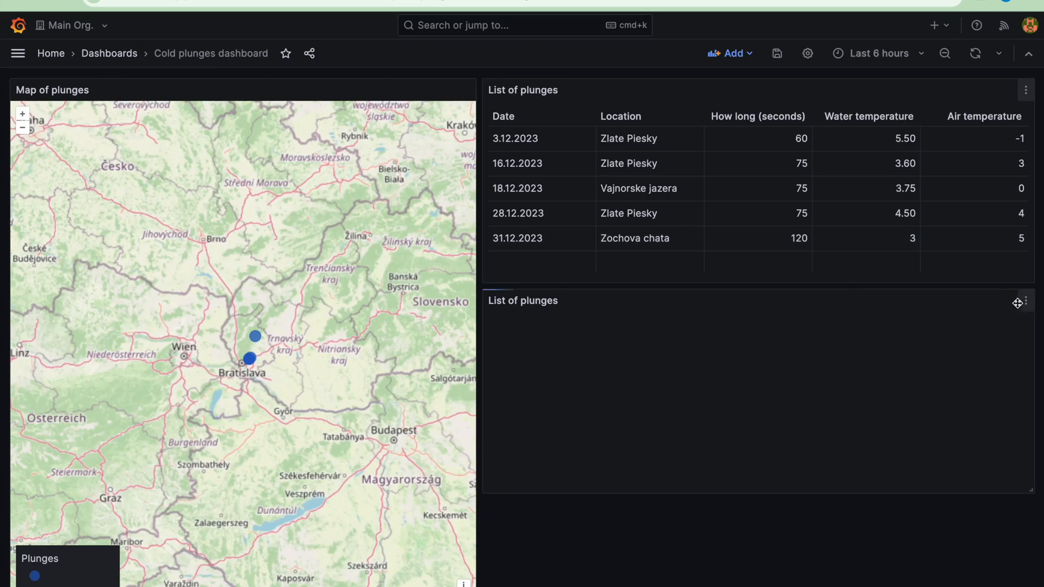
# Step: Edit the duplicate List of plunges panel below the original and change its visualization to Stat
pyautogui.click(1016, 303)
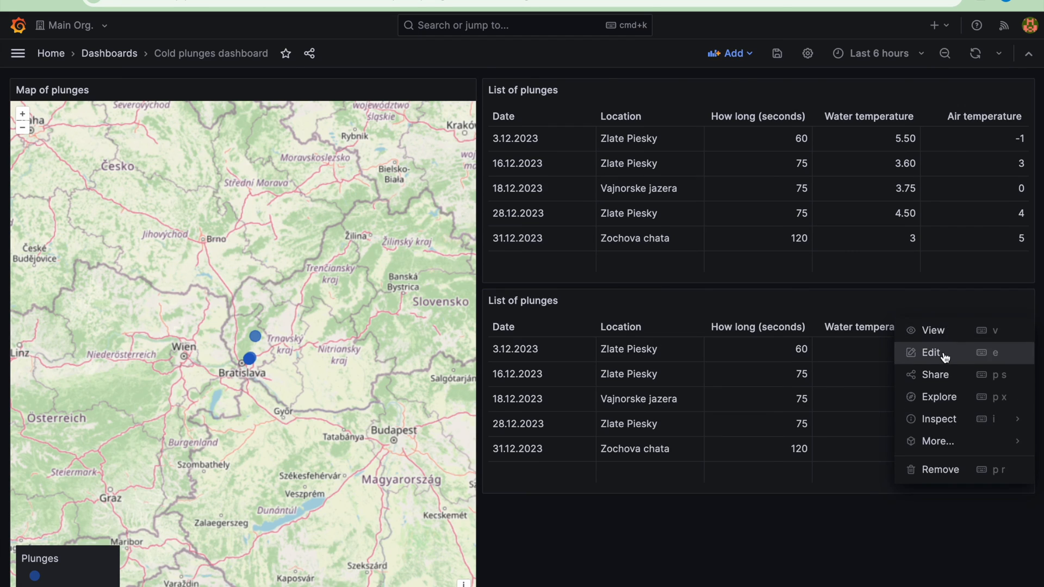
pyautogui.click(944, 354)
pyautogui.click(832, 89)
pyautogui.write('stat')
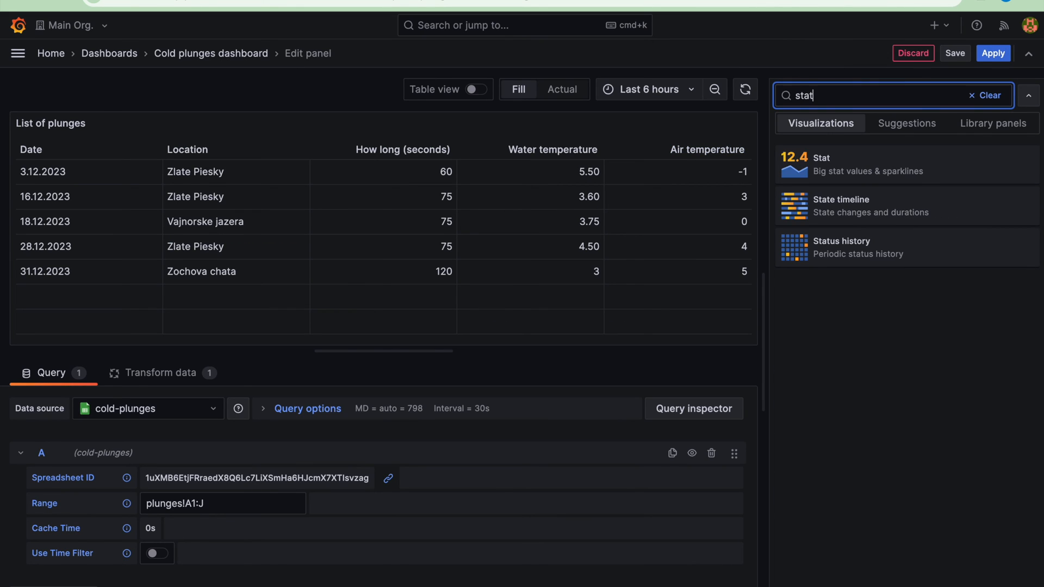
pyautogui.click(822, 157)
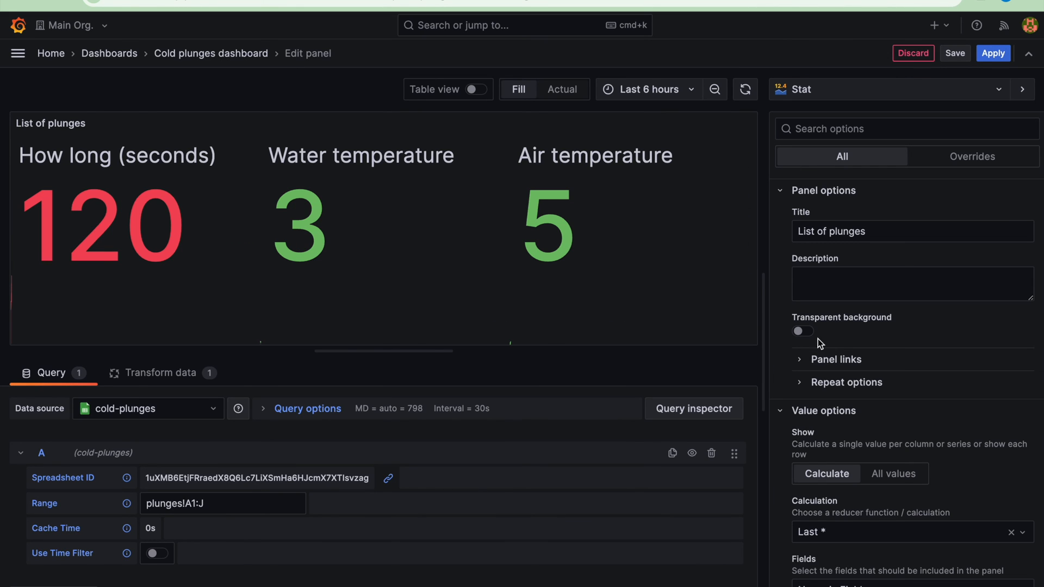
# Step: Hide the Location, How long (seconds), Air temperature and Water temperature fields in the Organize fields by name transformation
pyautogui.click(163, 374)
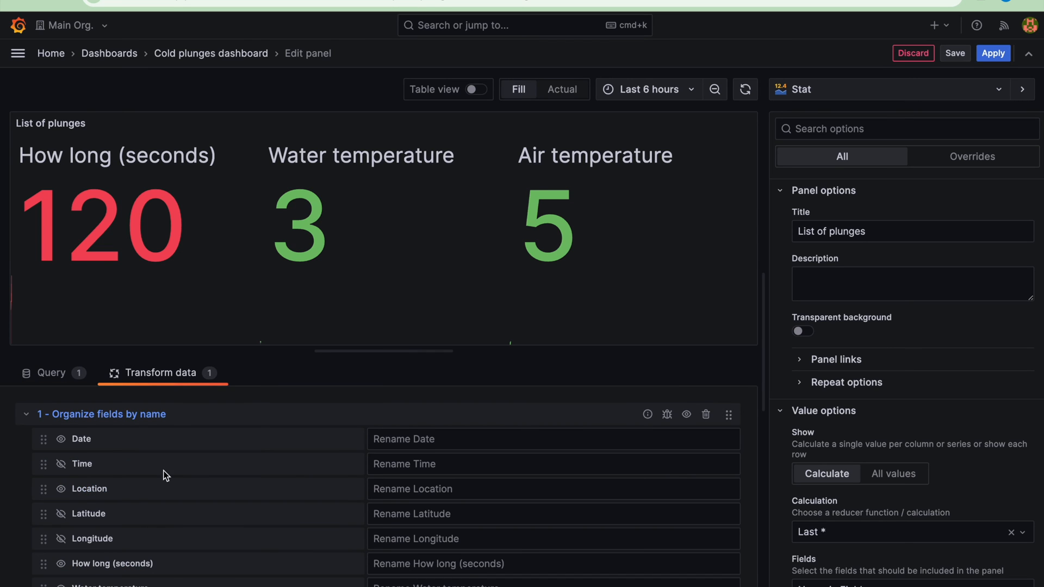
pyautogui.scroll(-2, 103, 509)
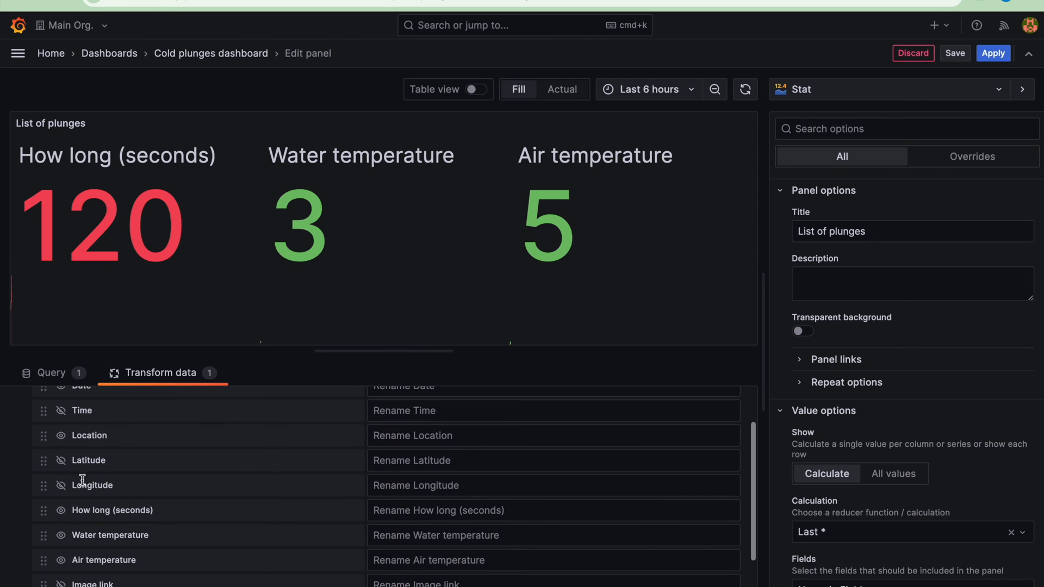
pyautogui.click(62, 438)
pyautogui.click(61, 511)
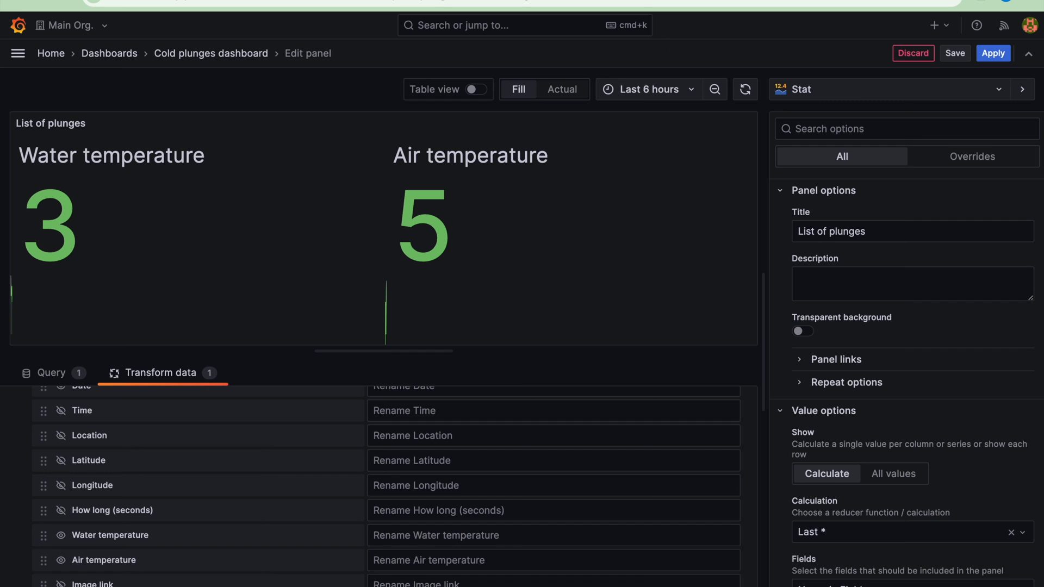
pyautogui.click(61, 559)
pyautogui.scroll(-3, 60, 559)
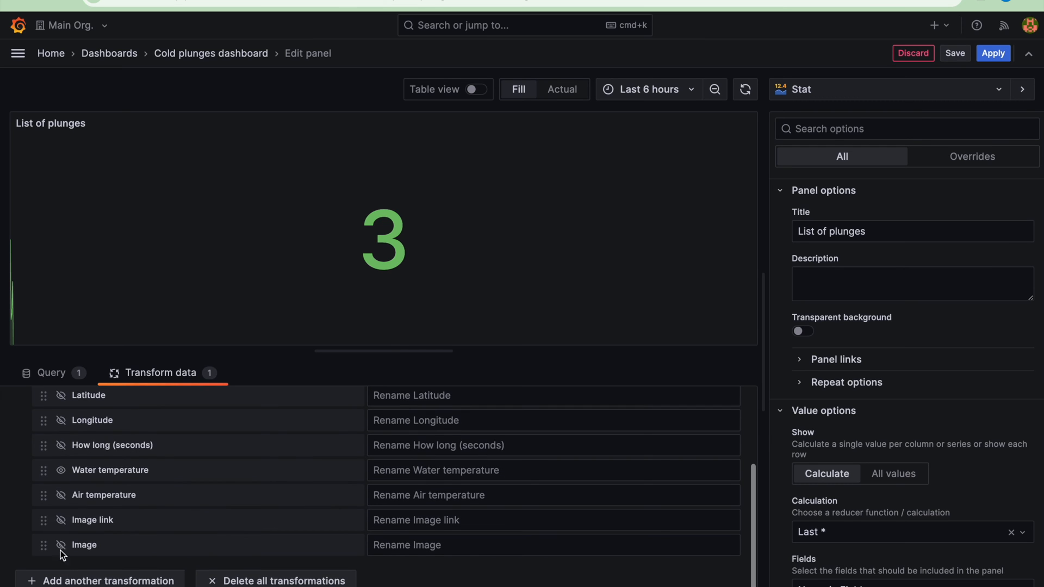
pyautogui.scroll(1, 57, 489)
pyautogui.click(61, 495)
pyautogui.scroll(4, 62, 496)
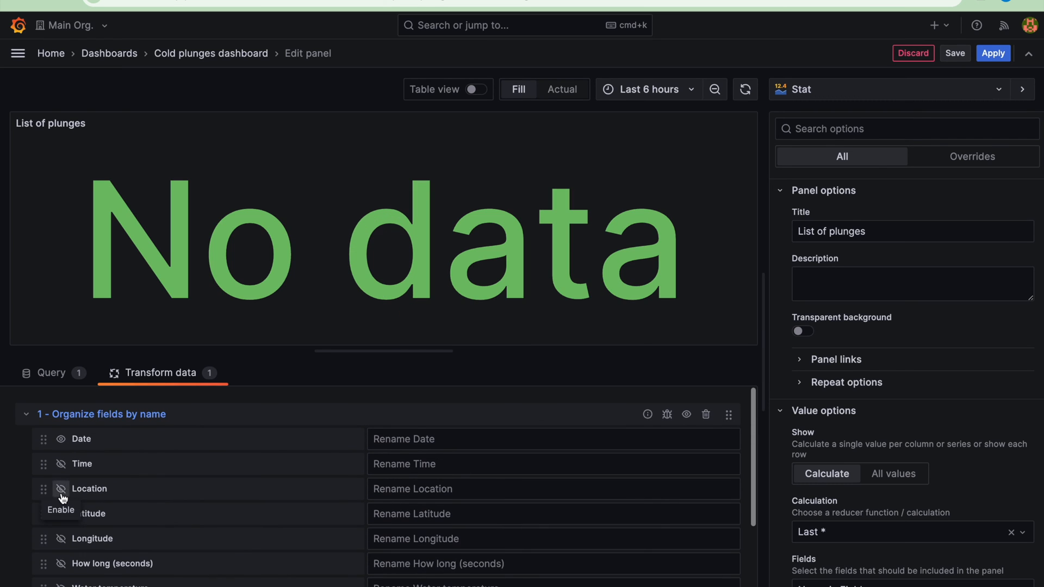
# Step: Try showing the Time field and hide it again, hide Date, and enable How long (seconds) as the only field
pyautogui.click(60, 465)
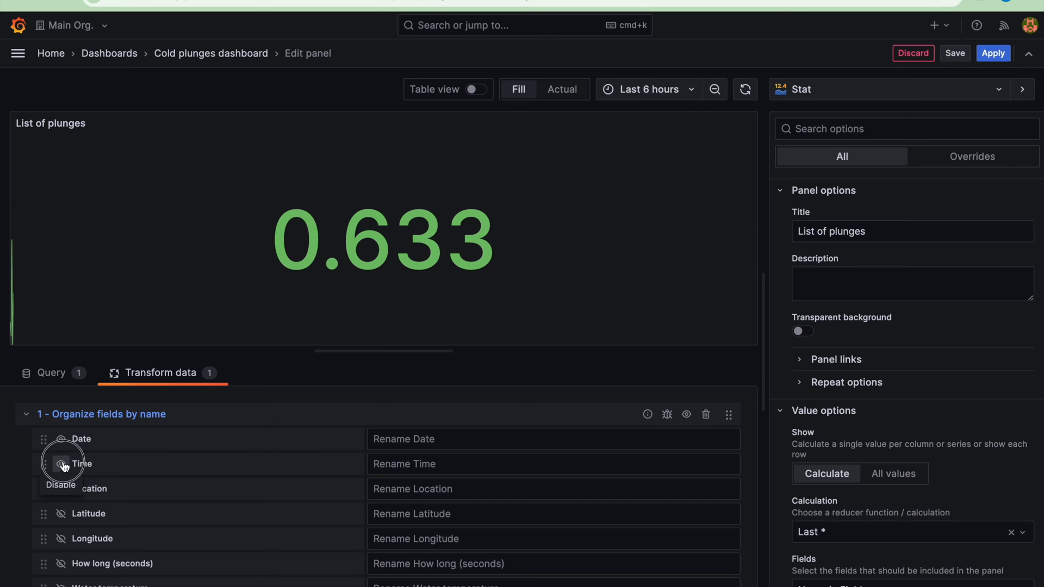
pyautogui.click(62, 465)
pyautogui.click(61, 440)
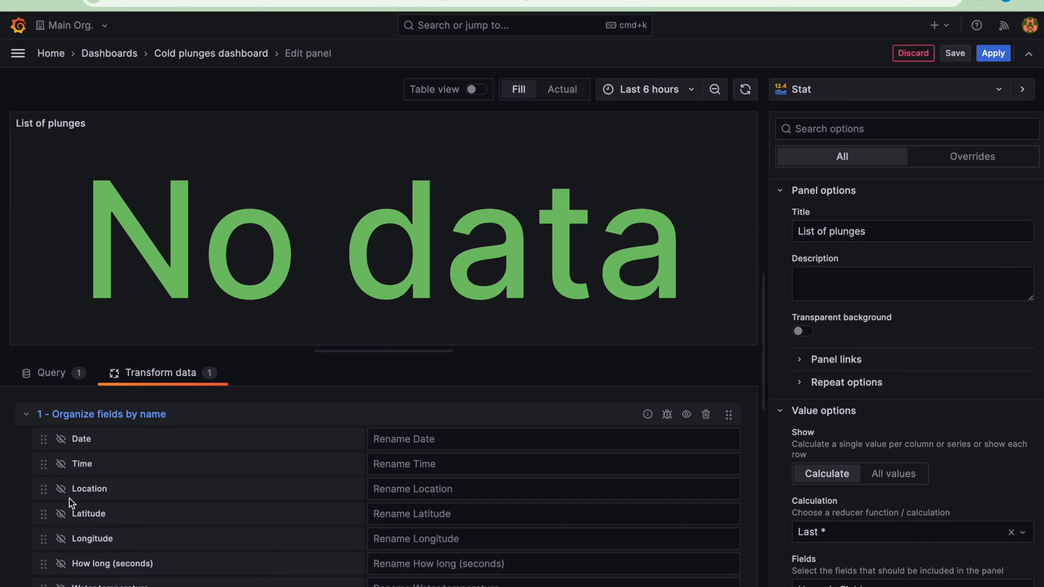
pyautogui.scroll(-1, 61, 502)
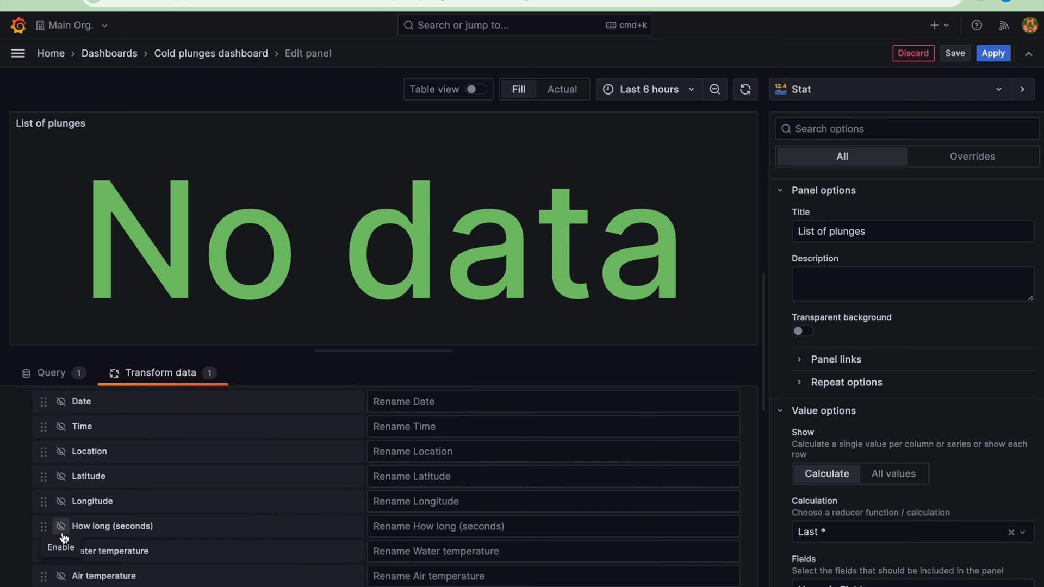
pyautogui.click(61, 527)
# Step: Change the Stat panel's title to Average length
pyautogui.tripleClick(895, 230)
pyautogui.write('Average length')
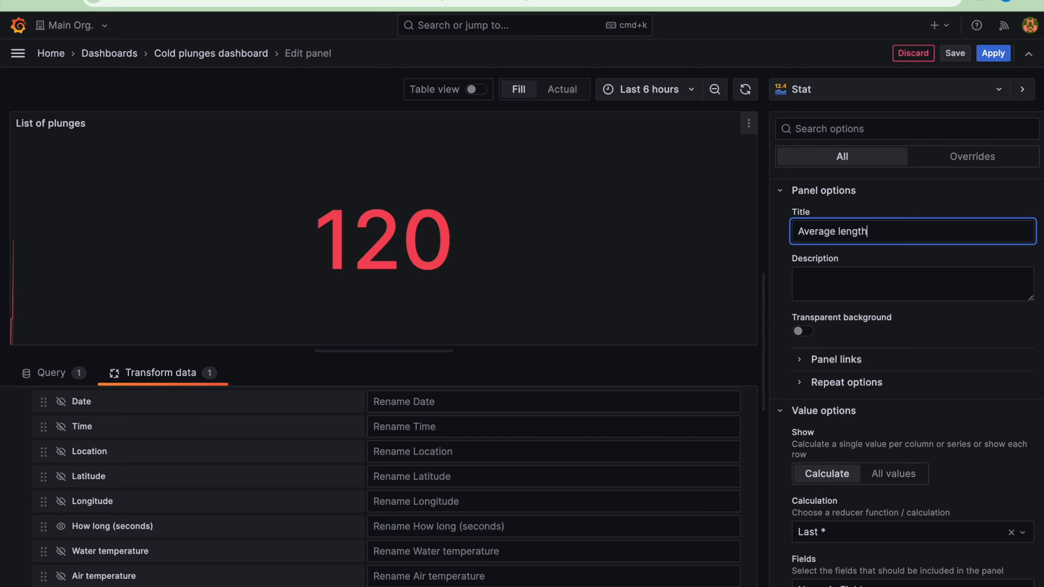
pyautogui.click(1004, 328)
# Step: Set the Stat panel's value calculation to Mean
pyautogui.scroll(-3, 1002, 329)
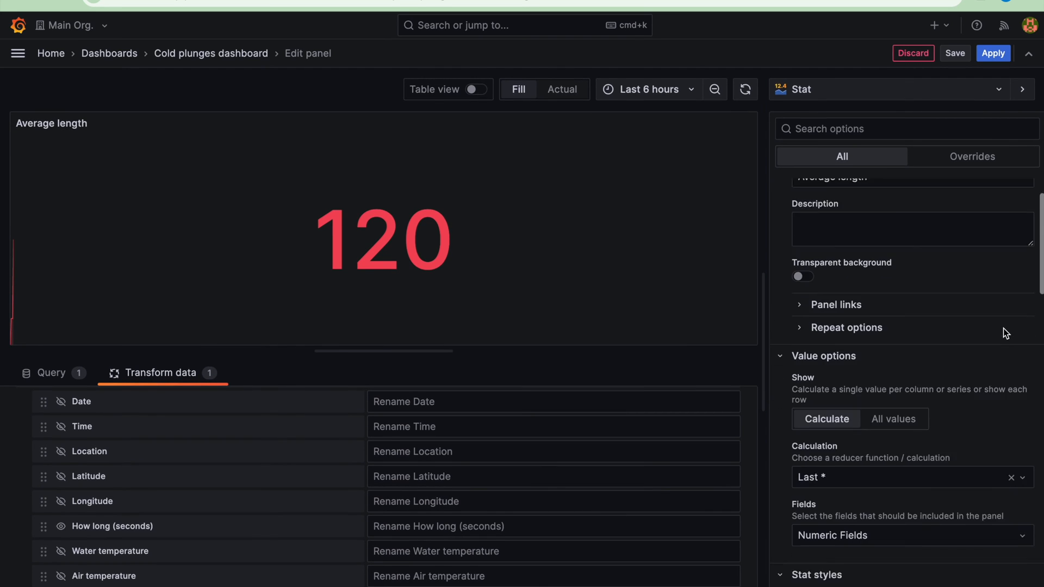
pyautogui.click(868, 420)
pyautogui.write('ave')
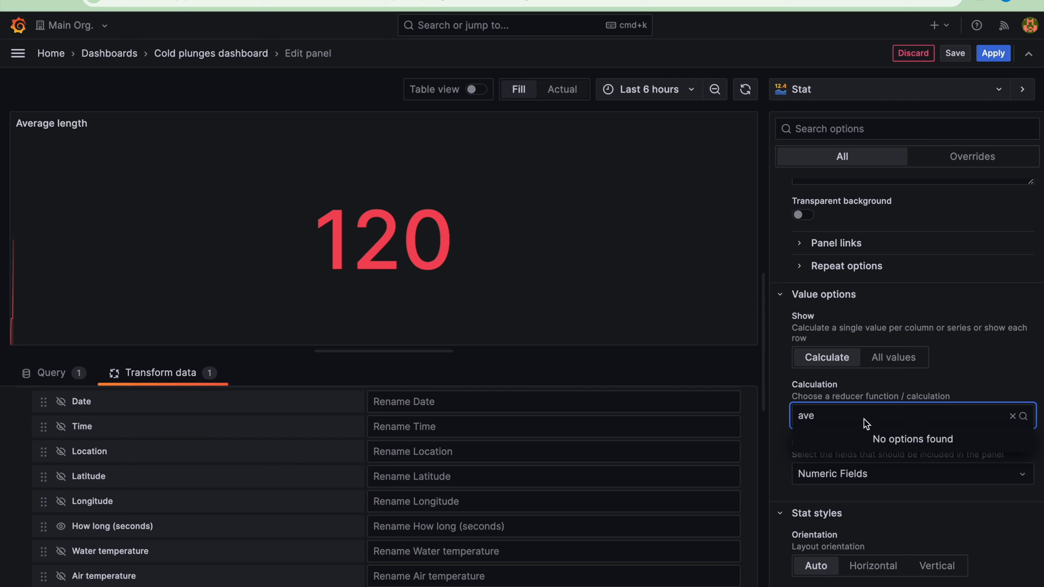
pyautogui.press('BackSpace')
pyautogui.press('BackSpace')
pyautogui.press('BackSpace')
pyautogui.write('mea')
pyautogui.click(845, 455)
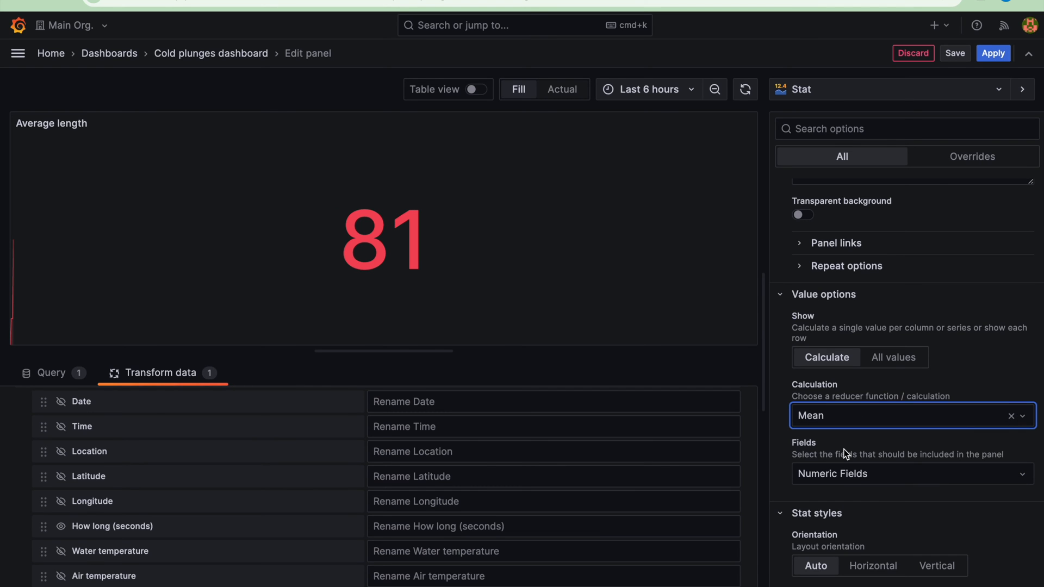
# Step: Remove the 80 threshold and change the Base threshold color to the medium blue
pyautogui.scroll(-10, 846, 484)
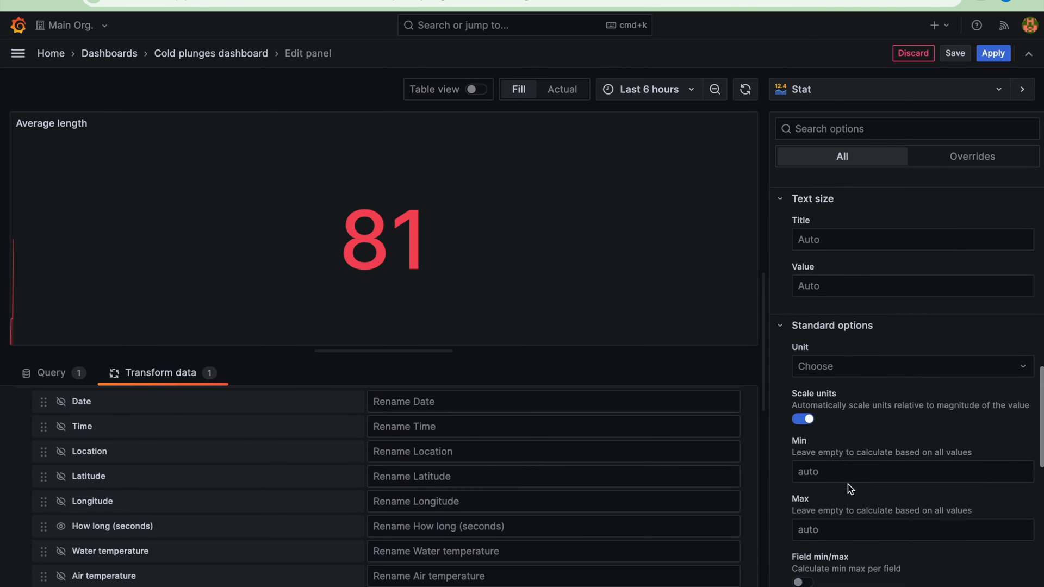
pyautogui.scroll(-6, 846, 483)
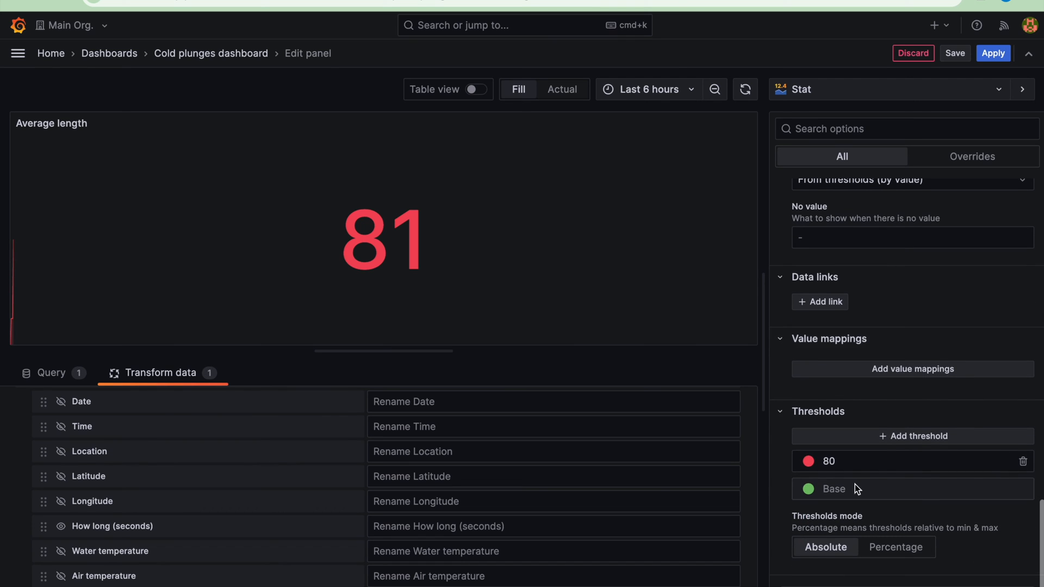
pyautogui.click(1023, 461)
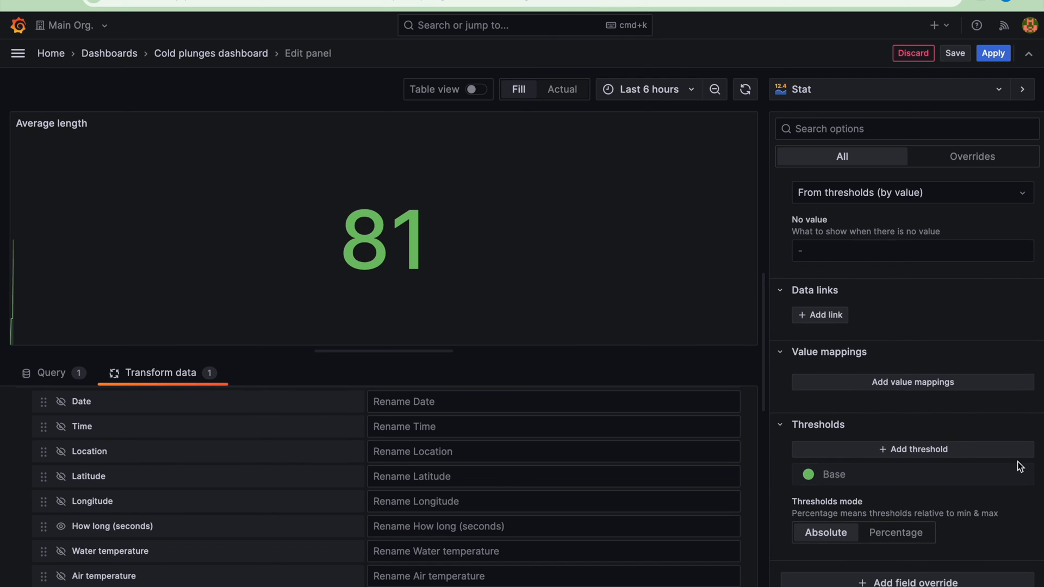
pyautogui.click(810, 474)
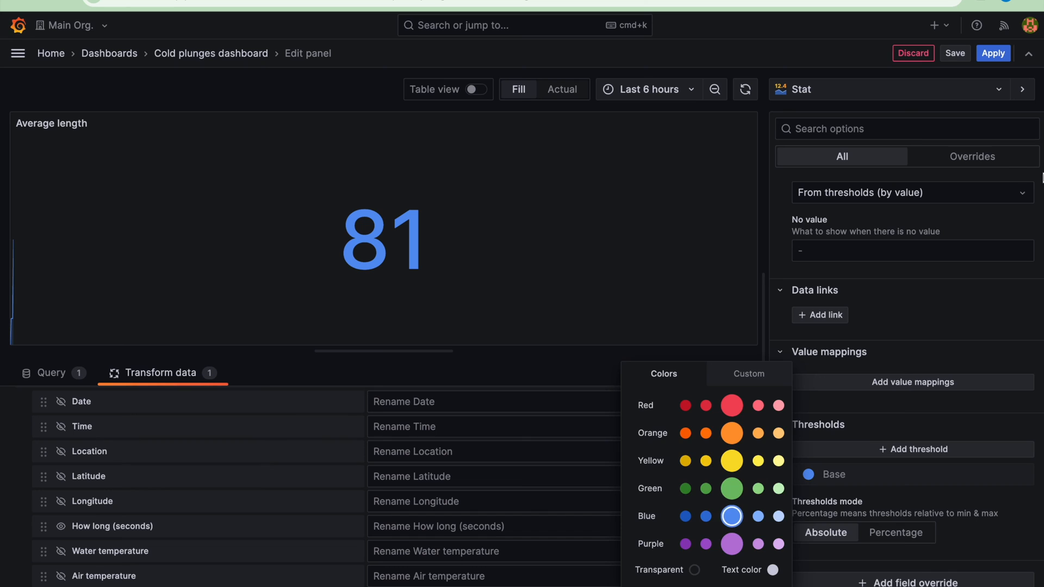
# Step: Set the Stat panel's color mode to Background Gradient
pyautogui.scroll(15, 867, 339)
pyautogui.scroll(-2, 869, 343)
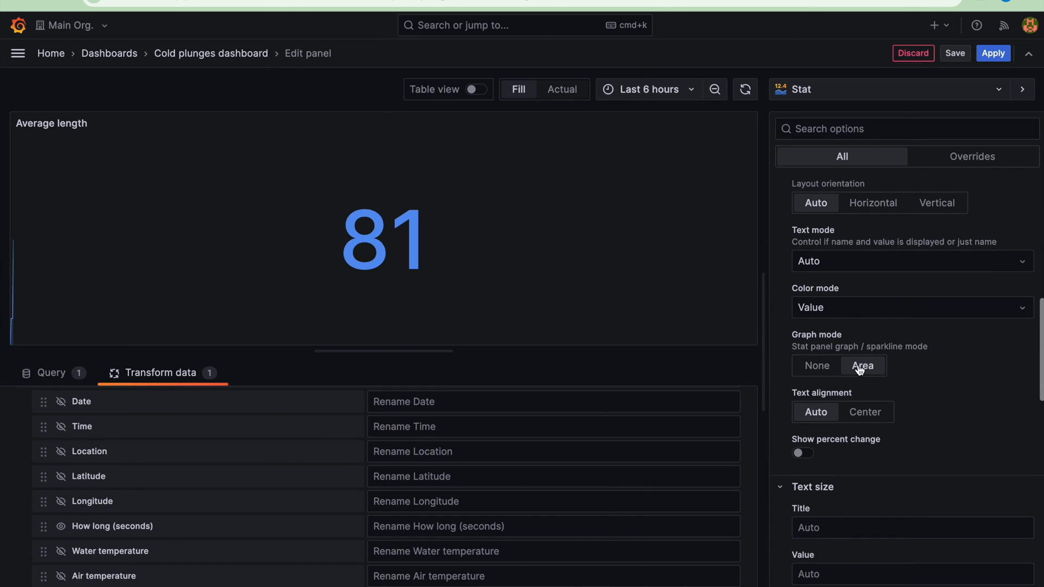
pyautogui.click(851, 307)
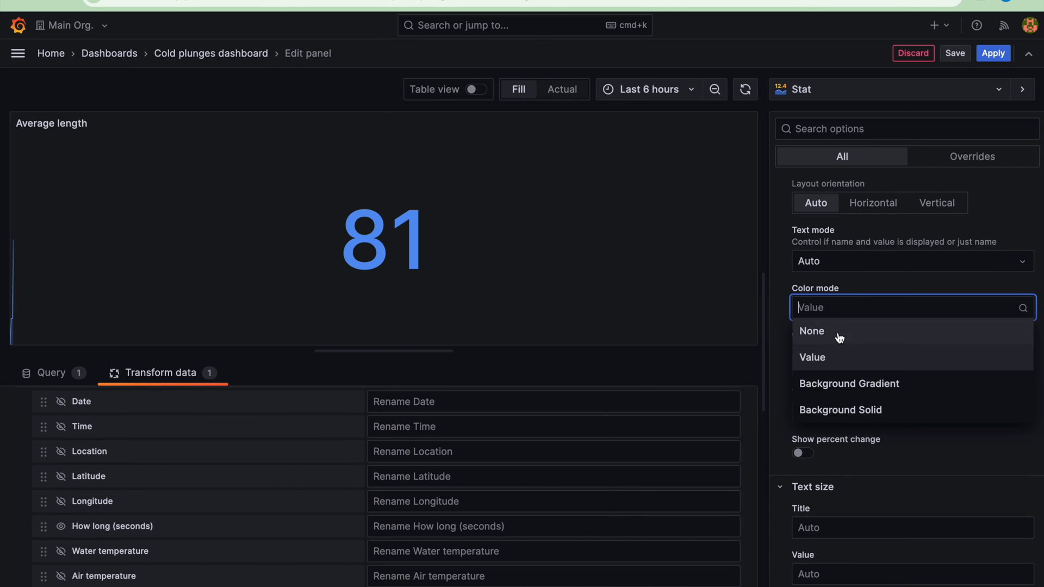
pyautogui.click(857, 386)
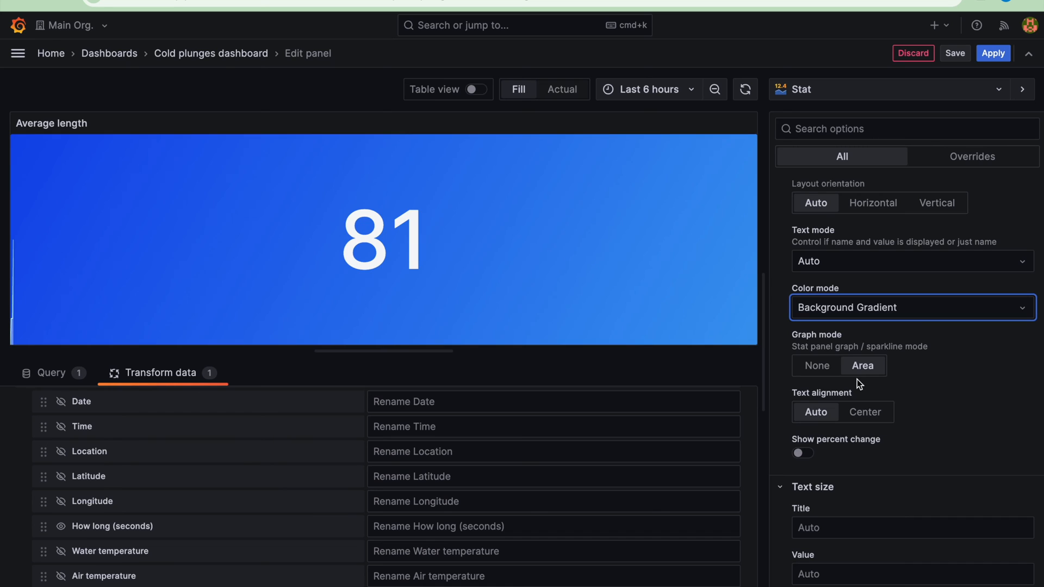
# Step: Set the Average length panel's unit to Time / seconds (s) and apply the panel changes
pyautogui.click(858, 125)
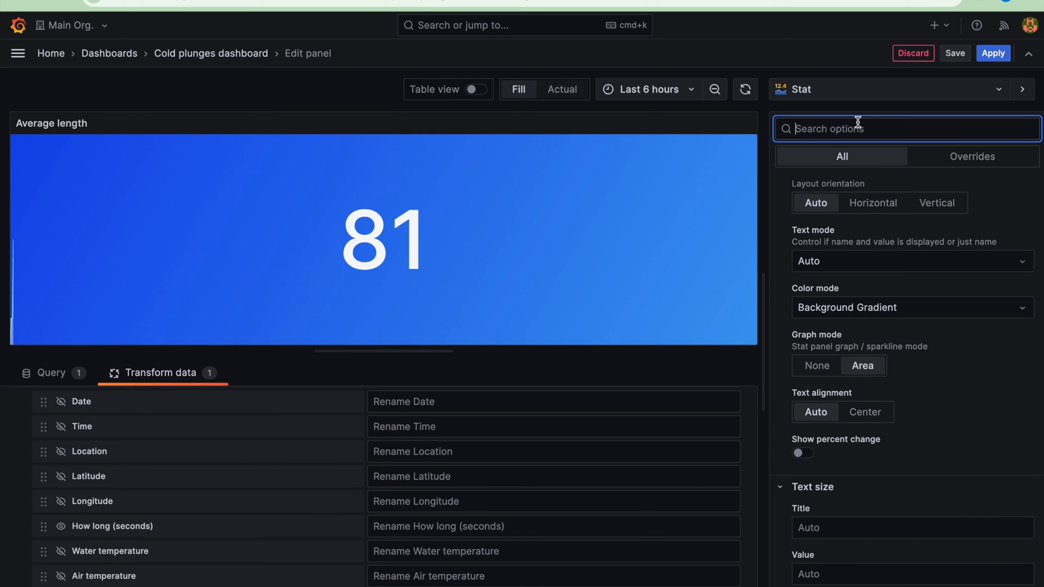
pyautogui.write('unit')
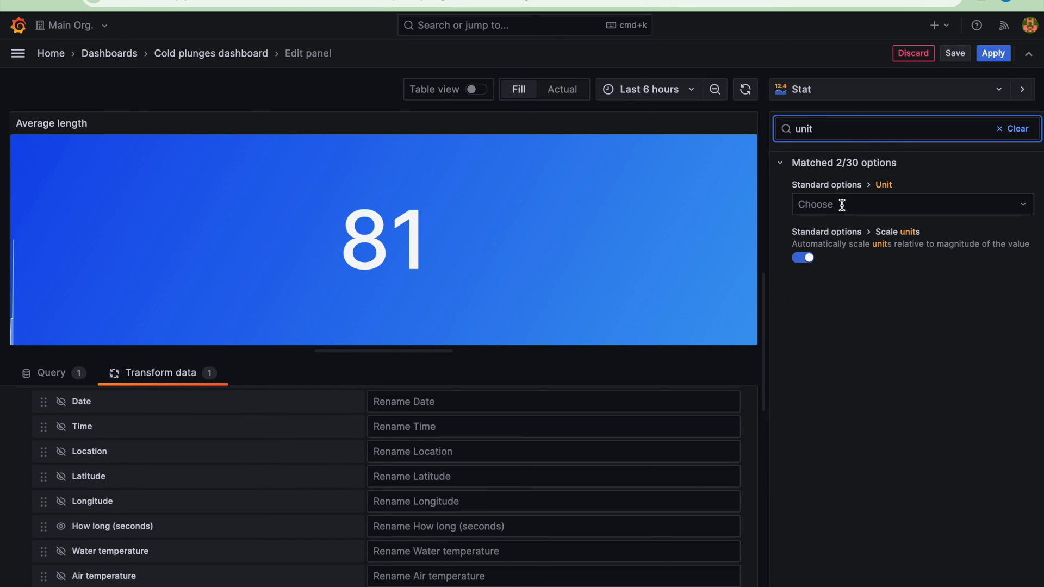
pyautogui.click(841, 205)
pyautogui.write('se')
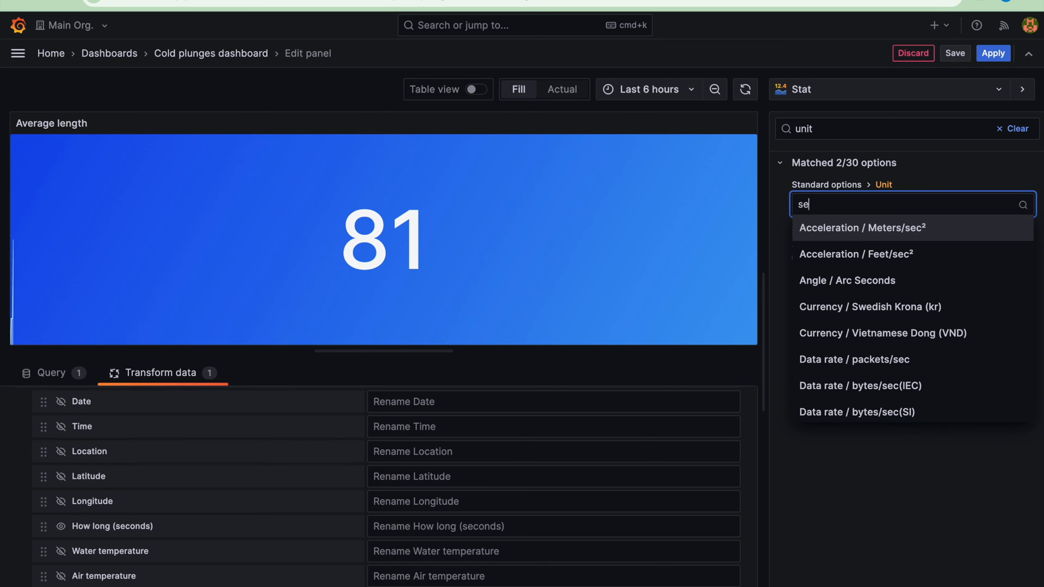
pyautogui.write('cond')
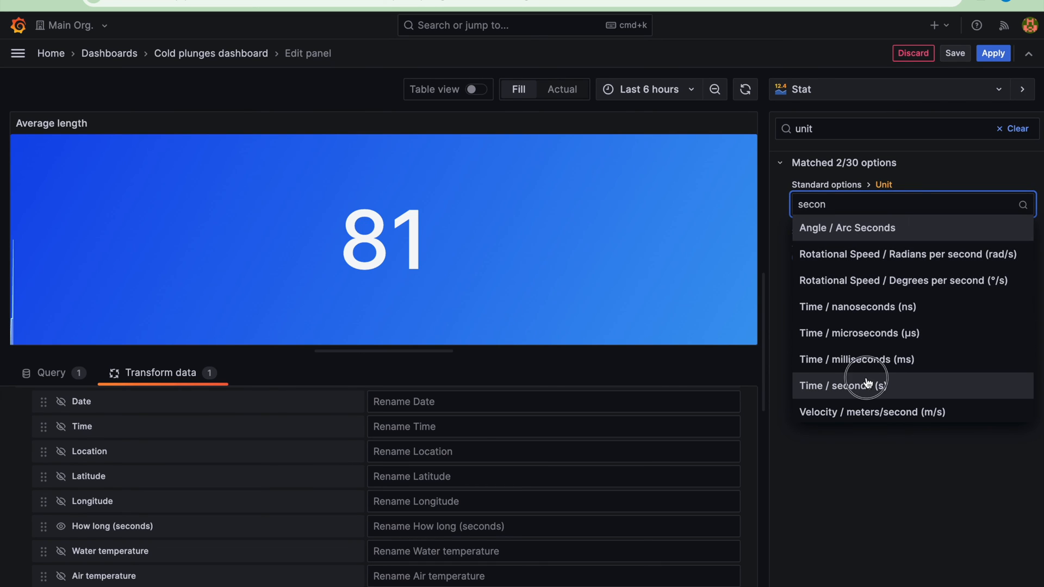
pyautogui.click(855, 384)
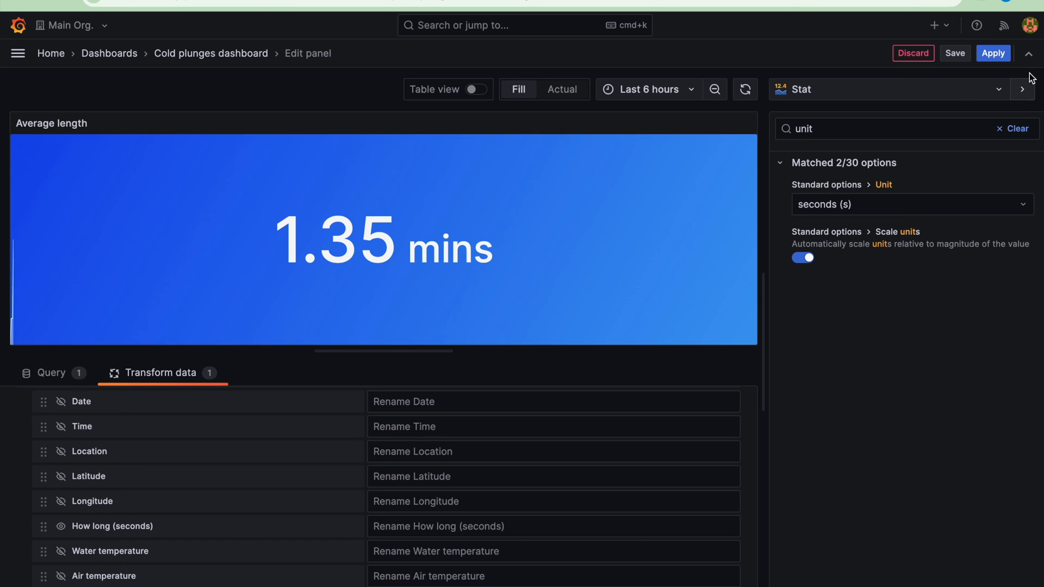
pyautogui.click(992, 53)
# Step: Narrow the Average length panel to about half the width of the plunge list and duplicate it
pyautogui.moveTo(1034, 491); pyautogui.dragTo(748, 488)
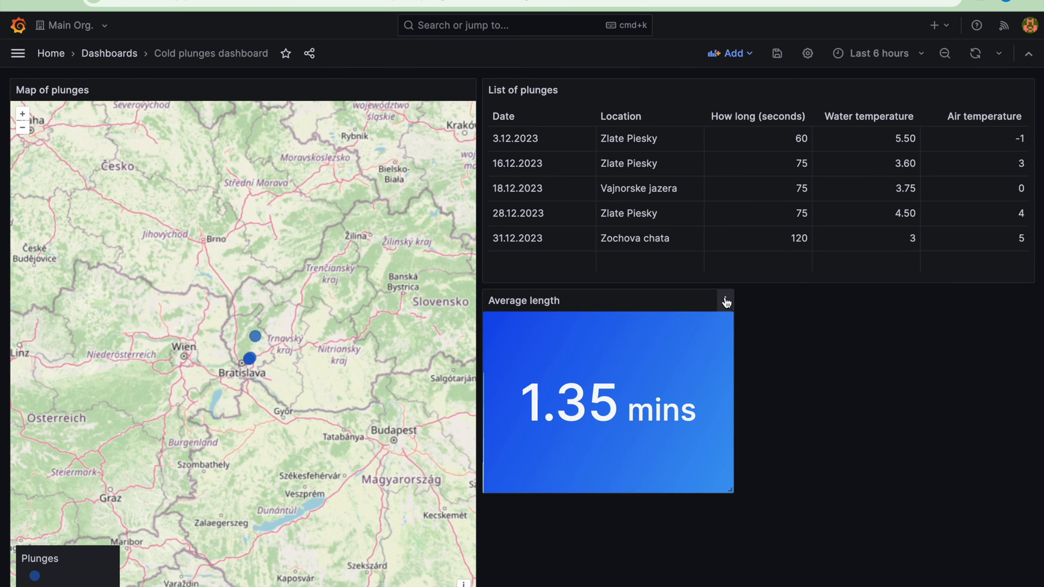
pyautogui.click(726, 301)
pyautogui.moveTo(636, 438)
pyautogui.click(761, 439)
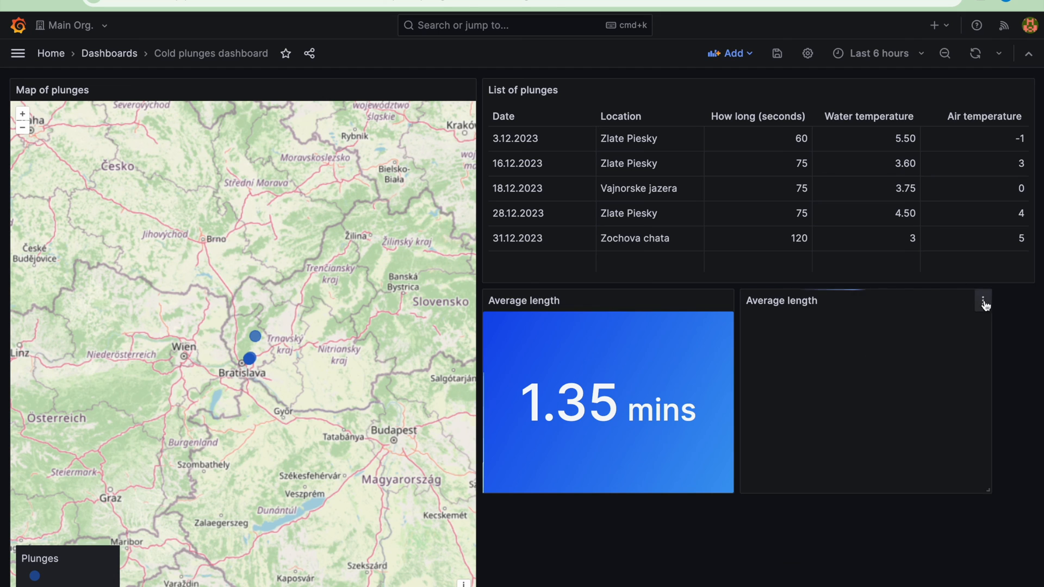
# Step: Open the duplicated Average length panel for editing and retitle it Average water temperature
pyautogui.click(983, 300)
pyautogui.click(916, 352)
pyautogui.doubleClick(859, 233)
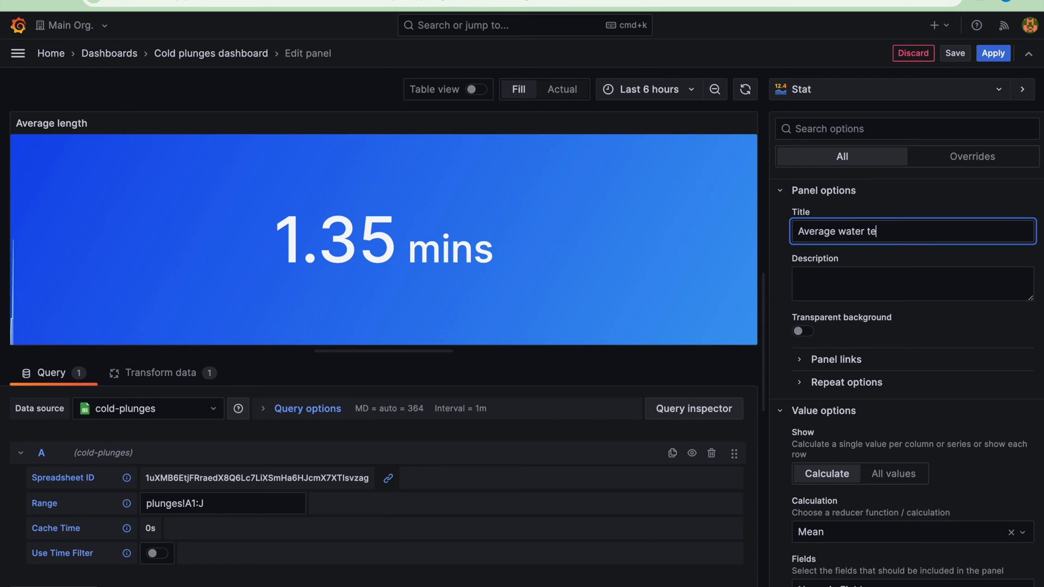
pyautogui.write('water temperature')
# Step: In the Organize fields transformation, enable the Water temperature field and hide How long (seconds)
pyautogui.click(158, 373)
pyautogui.scroll(-2, 77, 523)
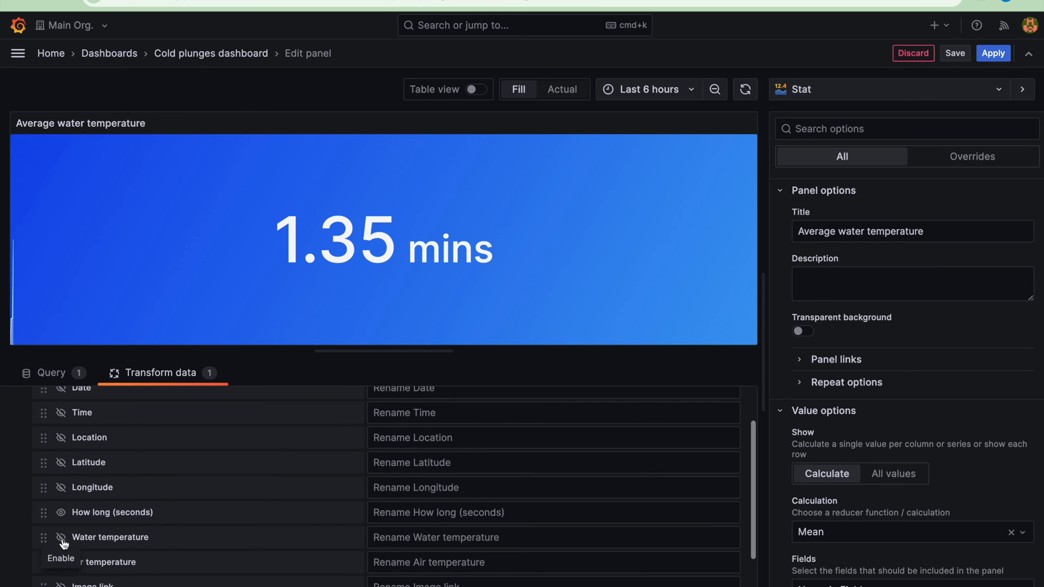
pyautogui.click(60, 537)
pyautogui.click(61, 512)
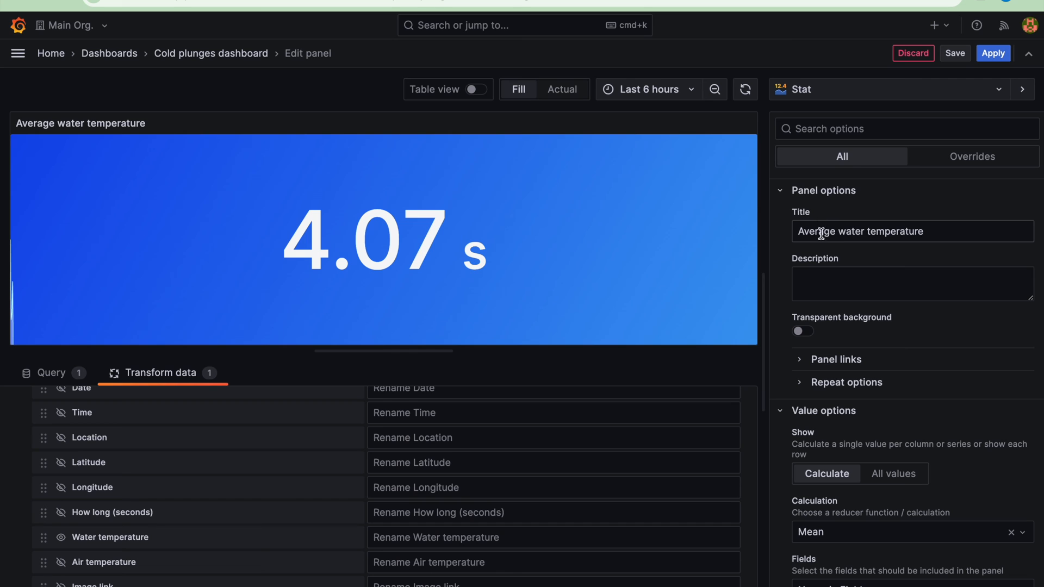
# Step: Set the Average water temperature panel's unit to Temperature / Celsius (°C) and apply the panel changes
pyautogui.click(840, 127)
pyautogui.write('uni')
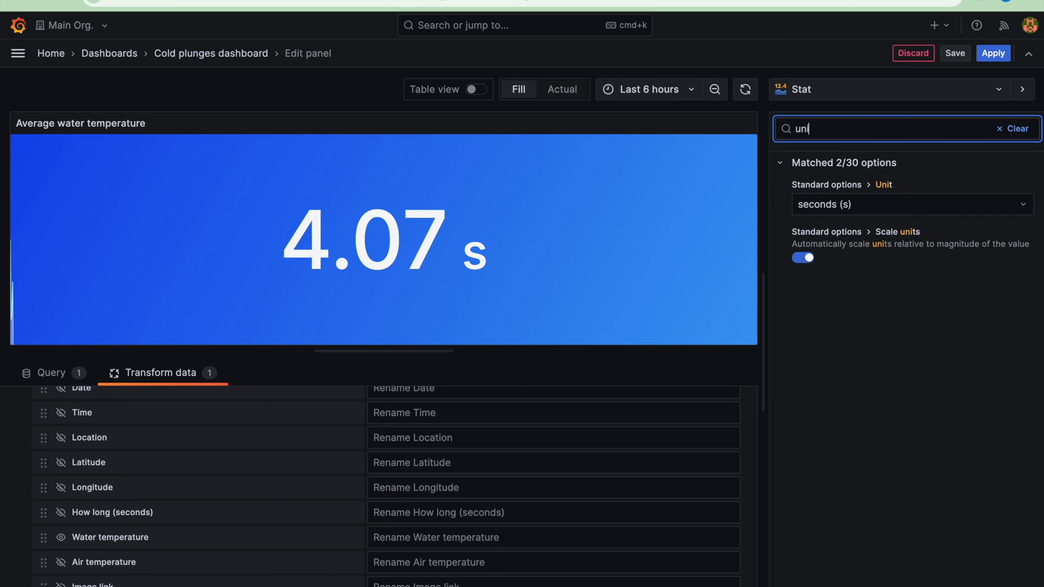
pyautogui.click(853, 205)
pyautogui.write('ces')
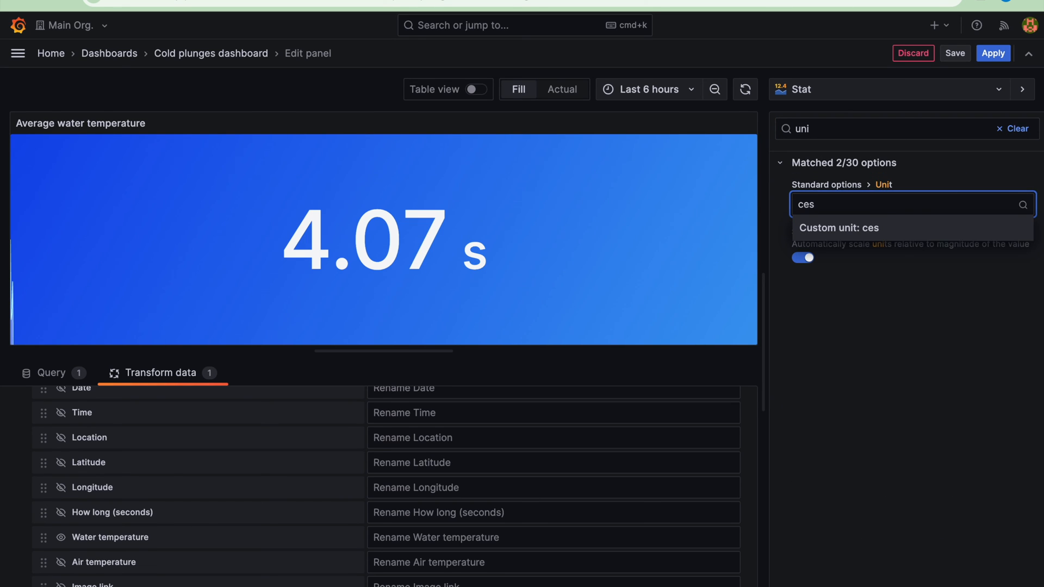
pyautogui.press('BackSpace')
pyautogui.write('lsi')
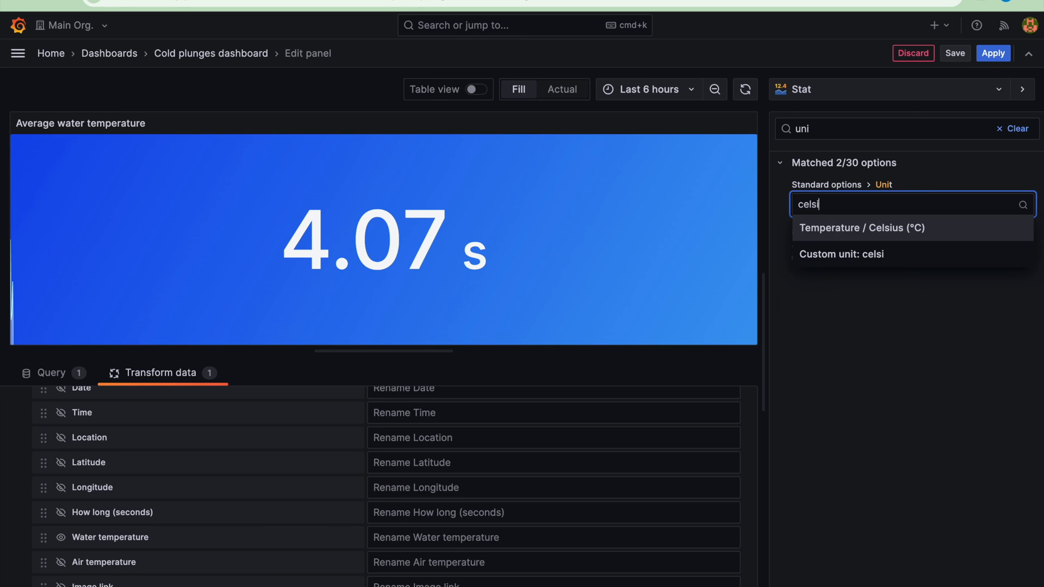
pyautogui.click(911, 238)
pyautogui.click(993, 54)
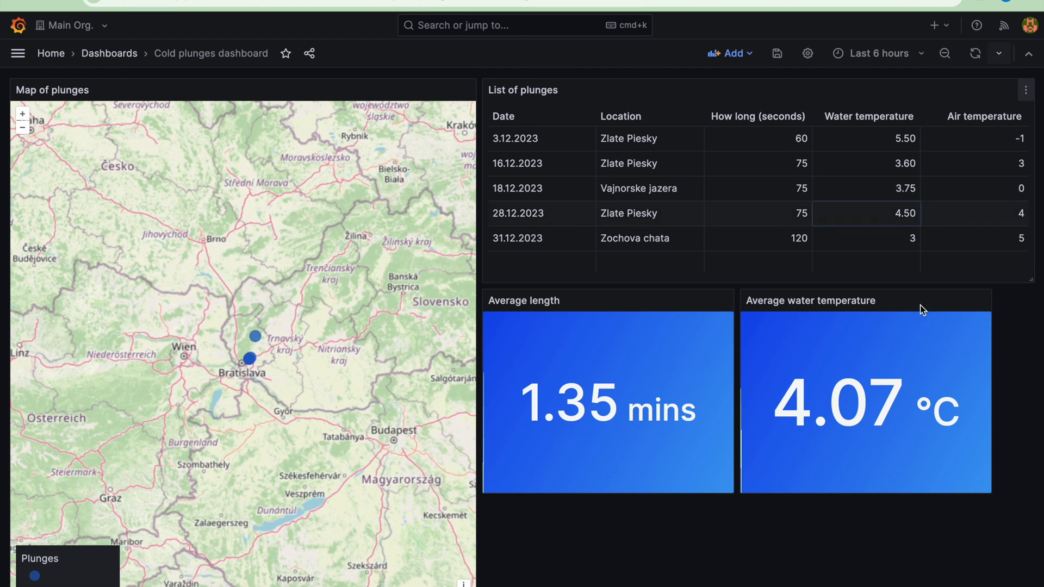
# Step: Widen the Average length panel and place Average water temperature beside it so the two fill the row under the plunge list
pyautogui.moveTo(732, 491); pyautogui.dragTo(778, 478)
pyautogui.moveTo(825, 509); pyautogui.dragTo(974, 297)
# Step: Duplicate the Average water temperature panel and the Average length panel to form a second row of stat panels
pyautogui.click(1026, 301)
pyautogui.moveTo(885, 439)
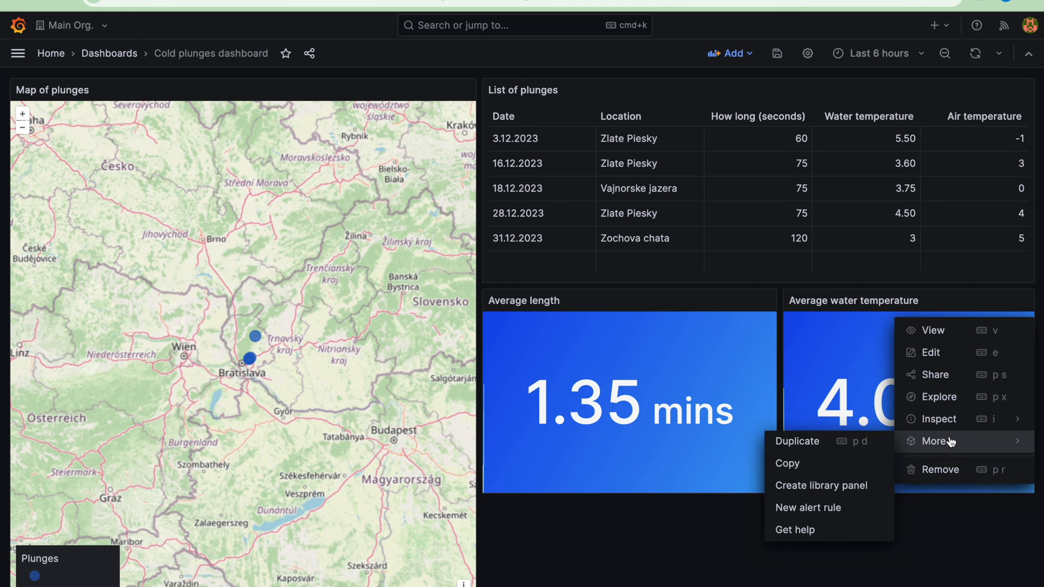
pyautogui.click(782, 439)
pyautogui.scroll(-2, 790, 294)
pyautogui.click(767, 192)
pyautogui.moveTo(703, 333)
pyautogui.click(799, 334)
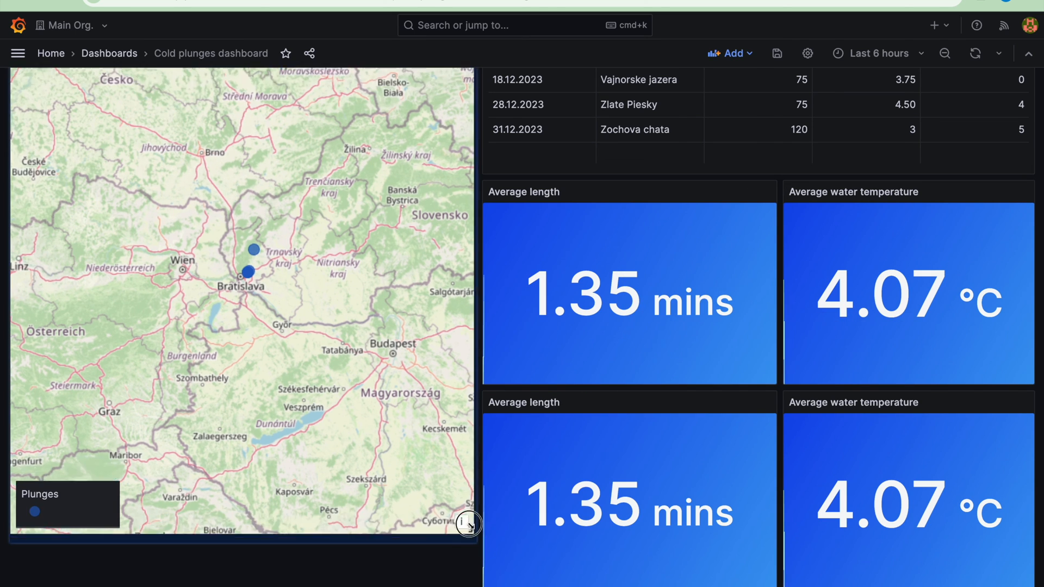
# Step: Shorten both Average length panels and the upper Average water temperature panel to the same height
pyautogui.moveTo(775, 383); pyautogui.dragTo(770, 300)
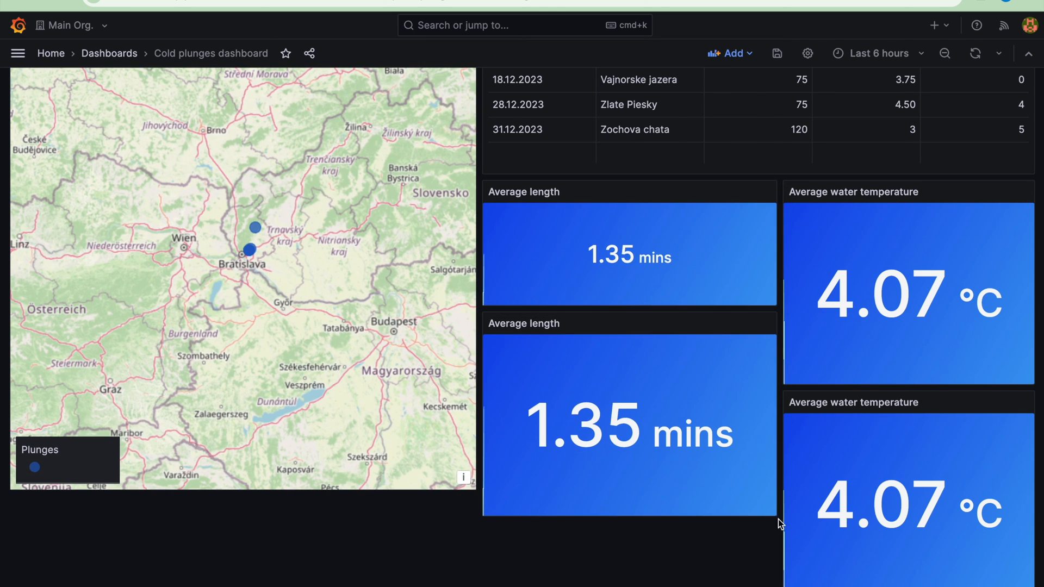
pyautogui.moveTo(777, 519); pyautogui.dragTo(764, 434)
pyautogui.moveTo(769, 299); pyautogui.dragTo(774, 326)
pyautogui.moveTo(775, 459); pyautogui.dragTo(777, 484)
pyautogui.moveTo(1031, 381); pyautogui.dragTo(1033, 408)
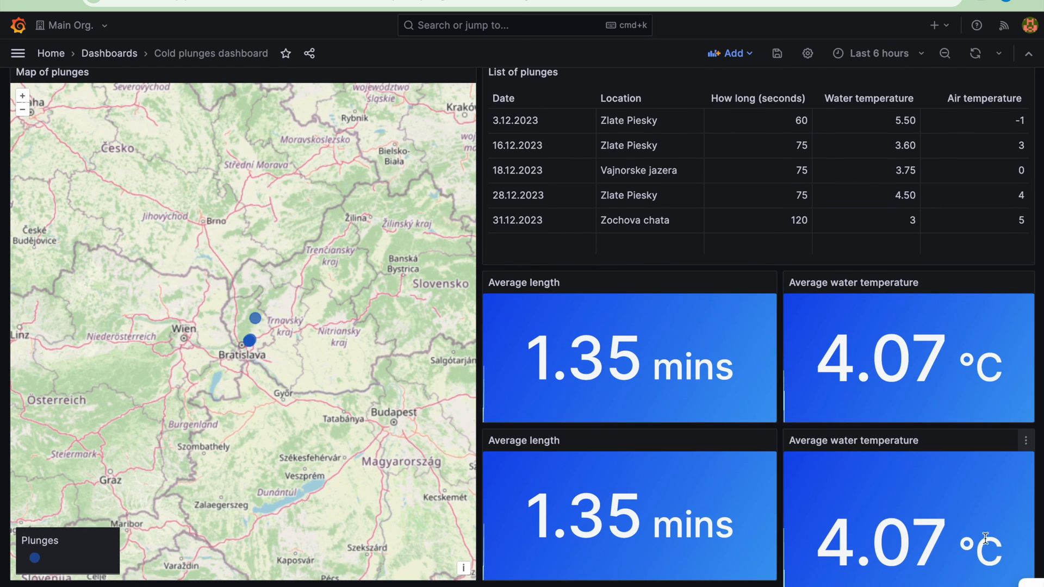
# Step: Open the upper Average water temperature panel for editing and retitle it Plunges count
pyautogui.scroll(-1, 987, 538)
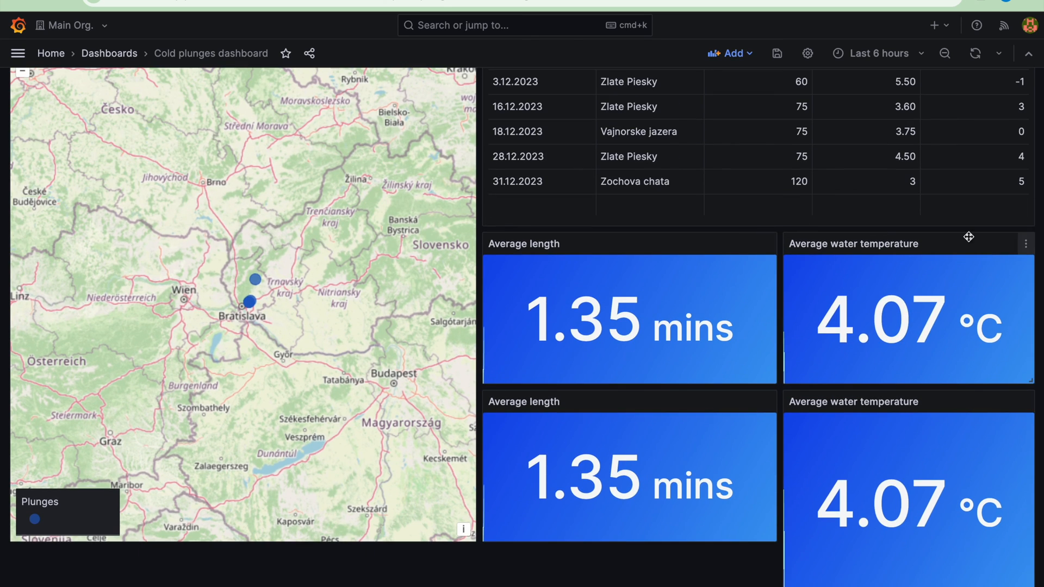
pyautogui.click(1024, 244)
pyautogui.click(944, 298)
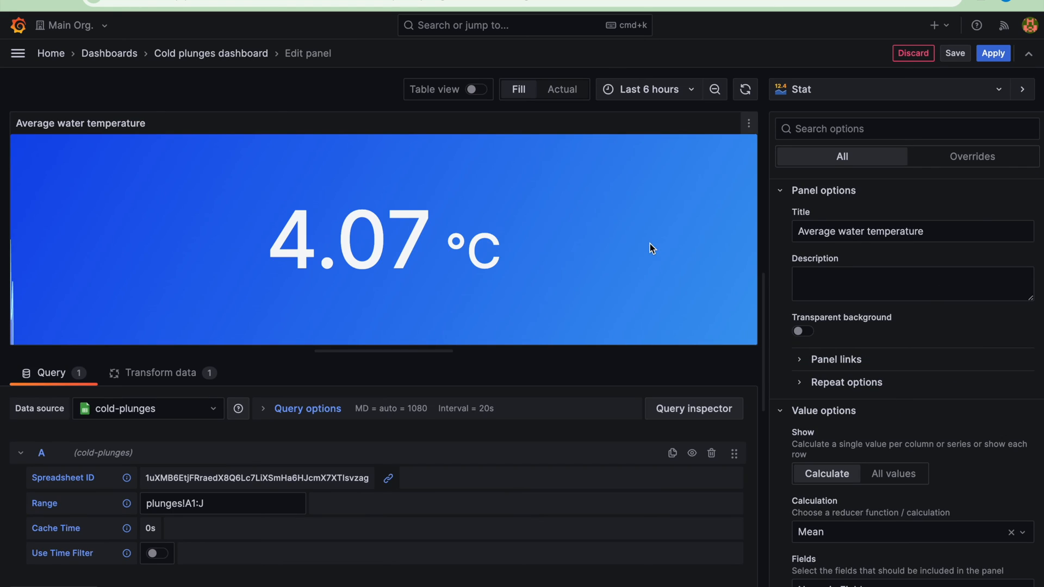
pyautogui.tripleClick(962, 234)
pyautogui.write('Plu')
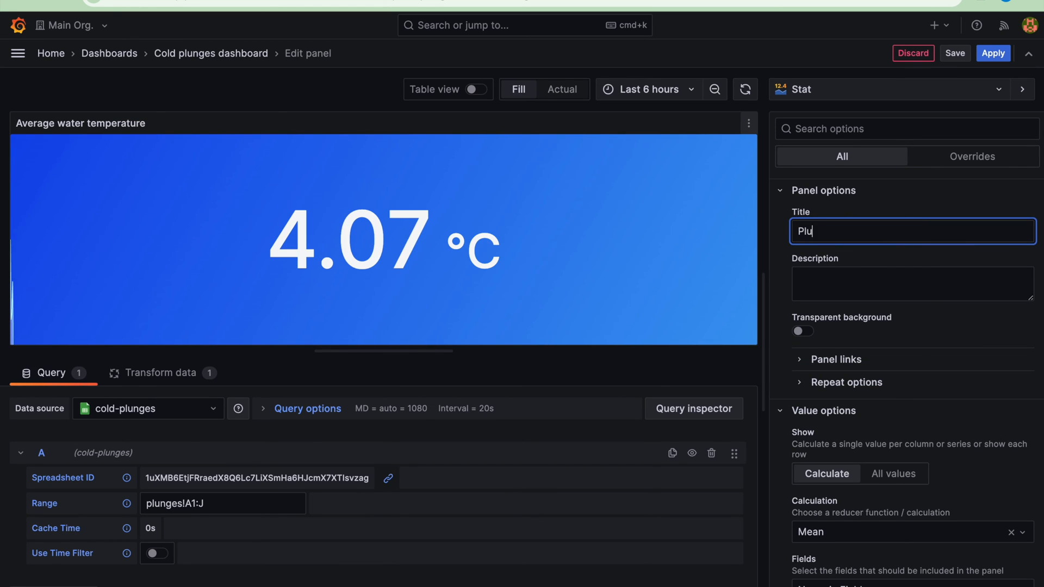
pyautogui.write('nges count')
# Step: Set the Plunges count panel's value calculation to Count
pyautogui.click(932, 538)
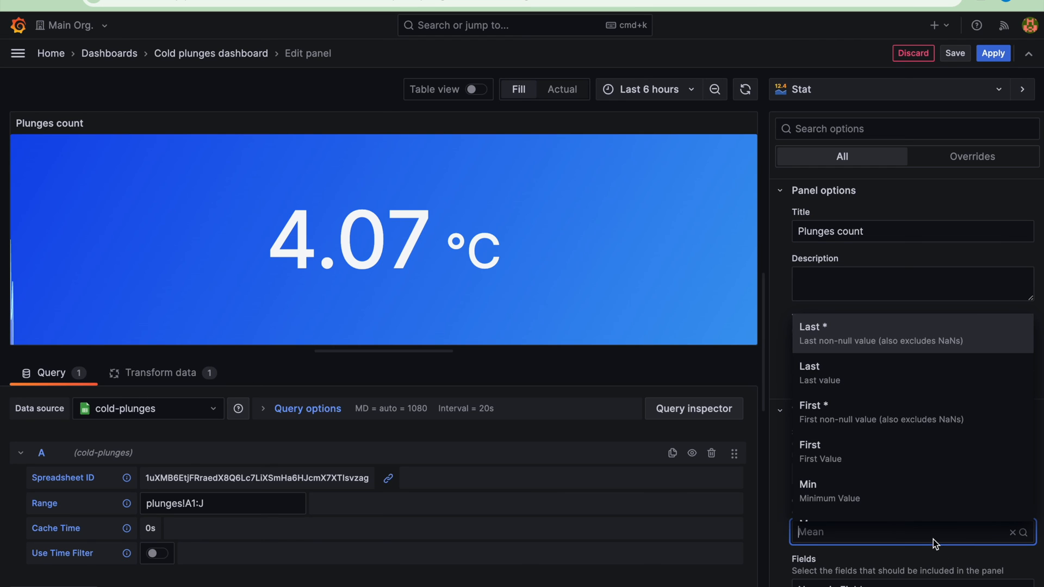
pyautogui.write('count')
pyautogui.click(885, 423)
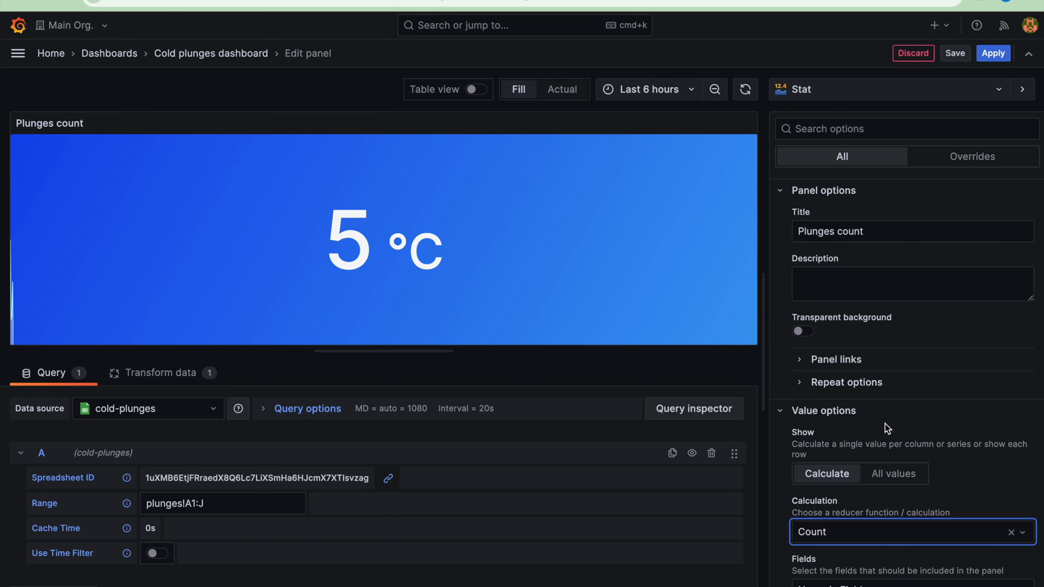
# Step: Replace the Plunges count panel's Celsius unit with a plain number format from the Misc category and apply the changes
pyautogui.click(843, 128)
pyautogui.write('unit')
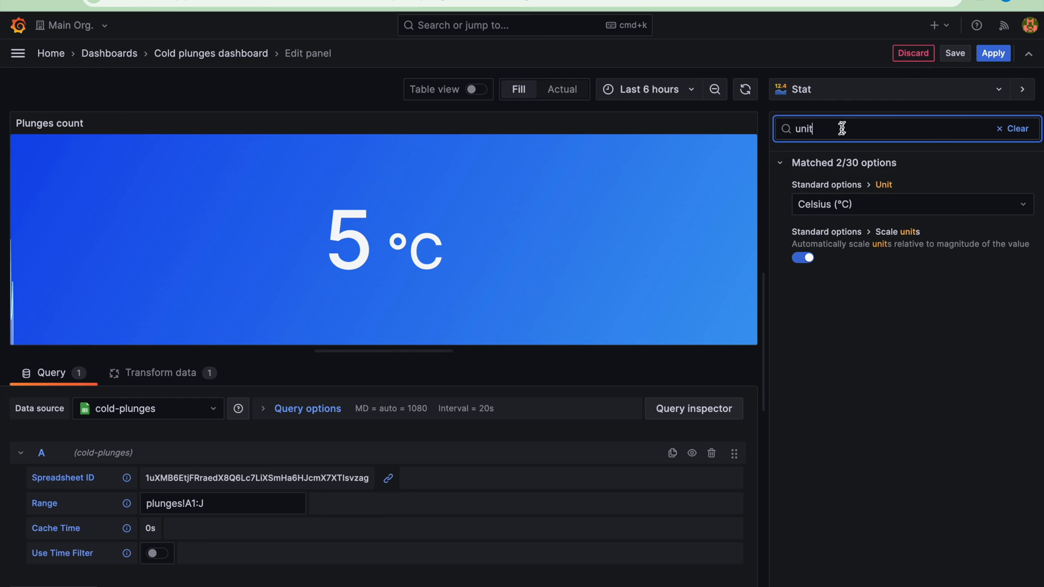
pyautogui.click(827, 204)
pyautogui.moveTo(831, 235)
pyautogui.click(944, 228)
pyautogui.click(992, 53)
# Step: Move Plunges count ahead of Average length in the upper stat row and shorten the lower Average water temperature panel
pyautogui.moveTo(849, 245); pyautogui.dragTo(600, 343)
pyautogui.moveTo(617, 452); pyautogui.dragTo(881, 318)
pyautogui.scroll(-2, 891, 354)
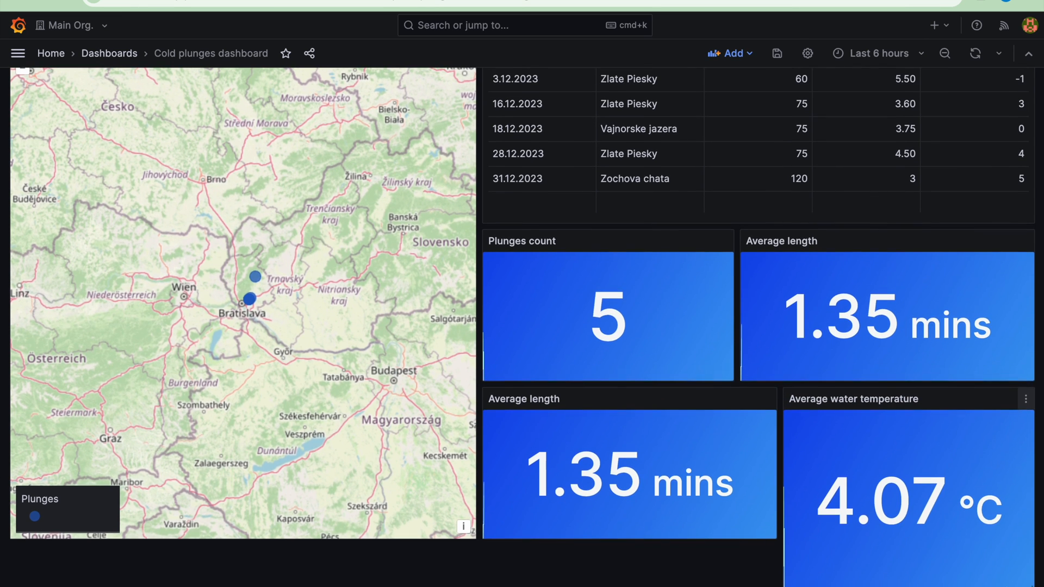
pyautogui.moveTo(1030, 586)
pyautogui.mouseDown()
pyautogui.moveTo(1024, 571)
pyautogui.moveTo(1029, 584)
pyautogui.mouseUp()
# Step: Open the lower Average length panel for editing and retitle it Average air temperature
pyautogui.click(766, 455)
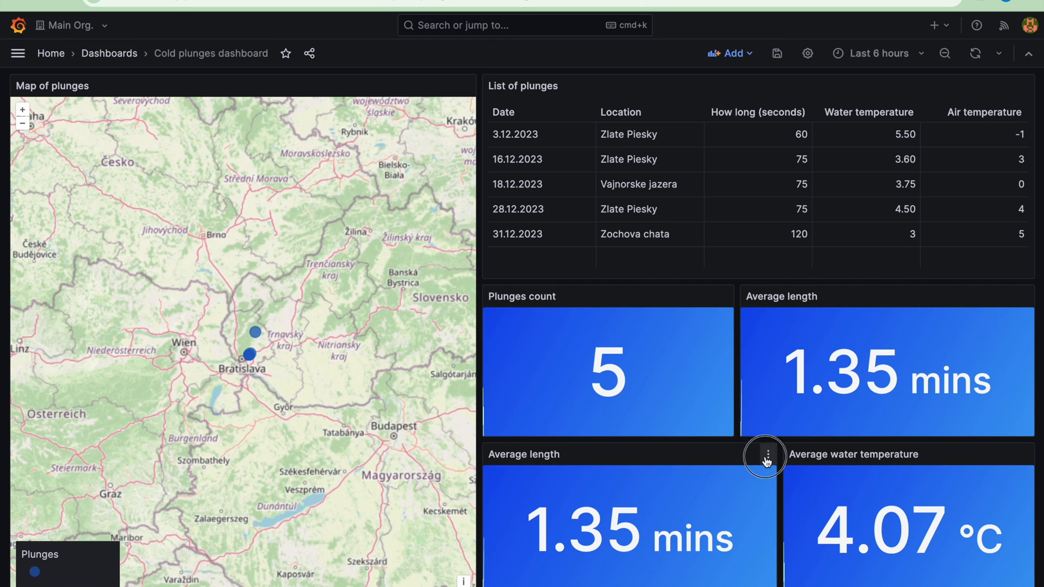
pyautogui.click(674, 307)
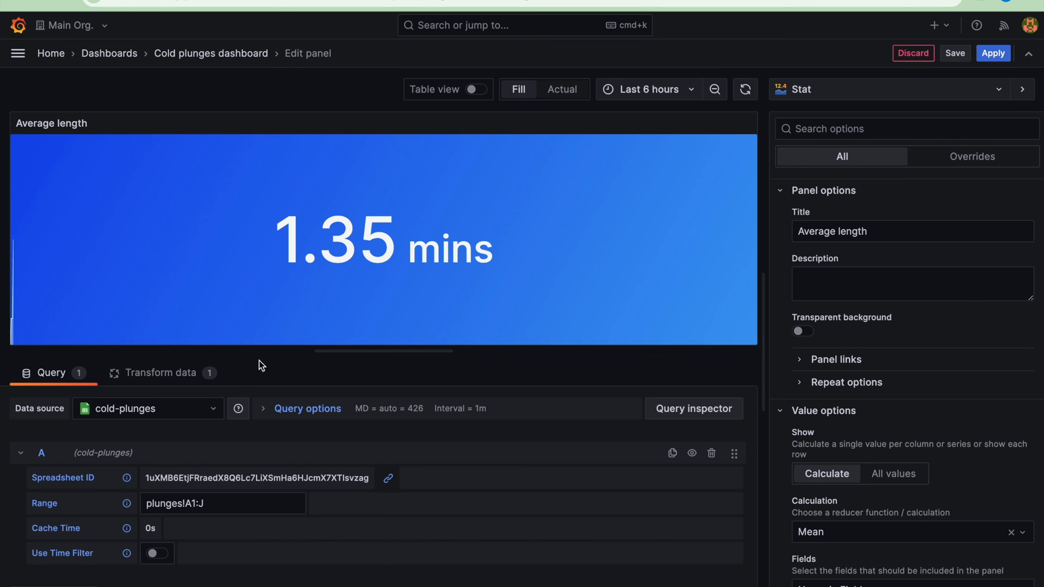
pyautogui.click(853, 235)
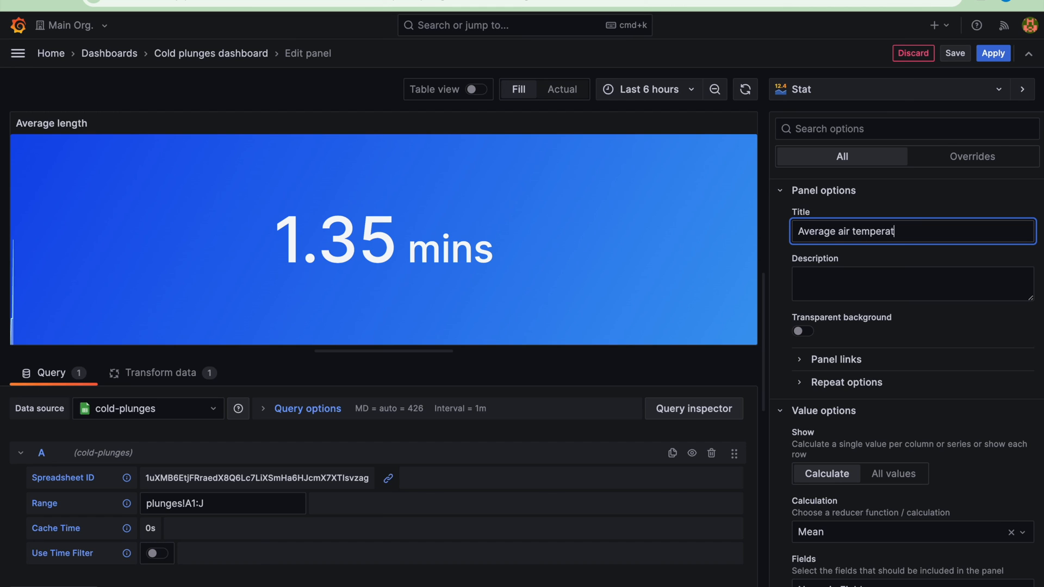
# Step: In the Organize fields transformation, hide How long (seconds) and enable the Air temperature field
pyautogui.click(179, 374)
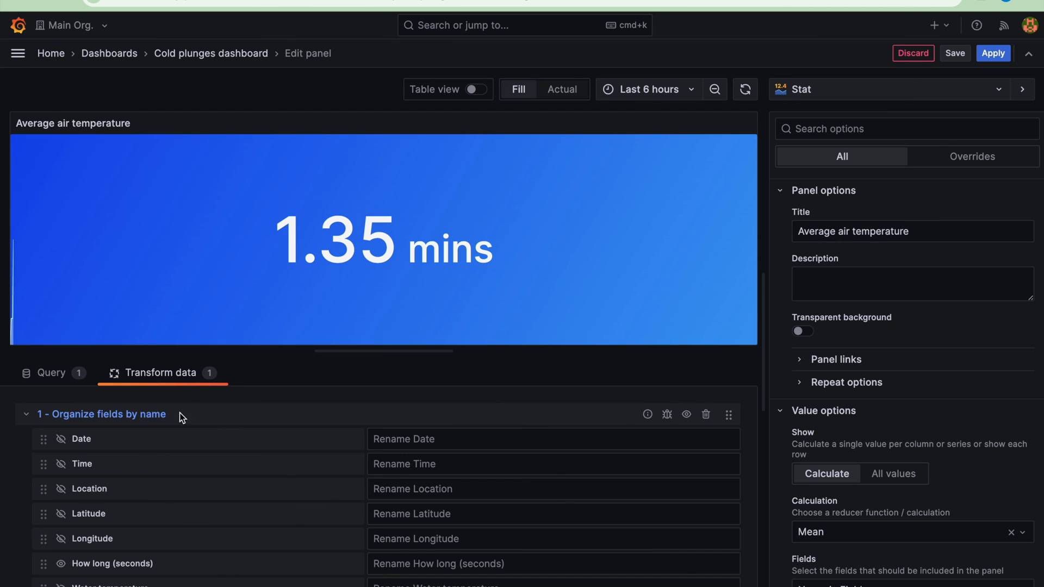
pyautogui.scroll(-3, 172, 514)
pyautogui.click(63, 441)
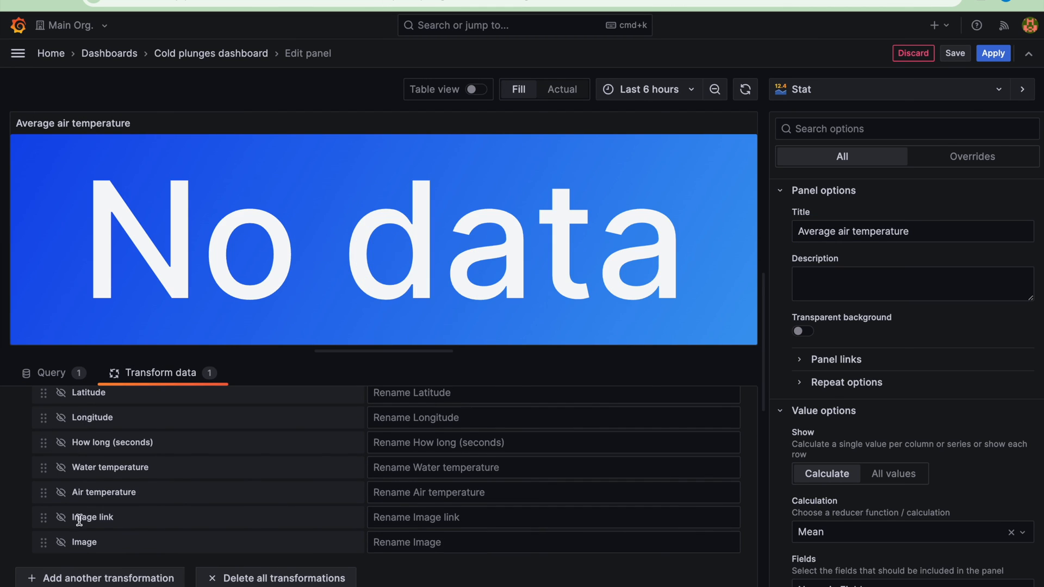
pyautogui.click(62, 493)
# Step: Set the Average air temperature panel's unit to Celsius (°C) and apply the panel changes
pyautogui.click(837, 127)
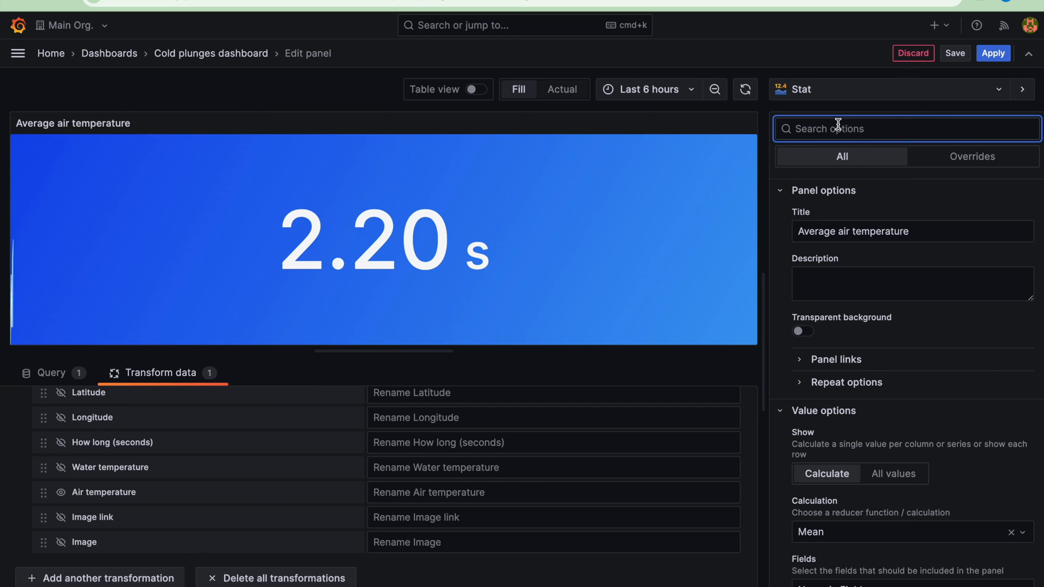
pyautogui.write('unit')
pyautogui.click(839, 203)
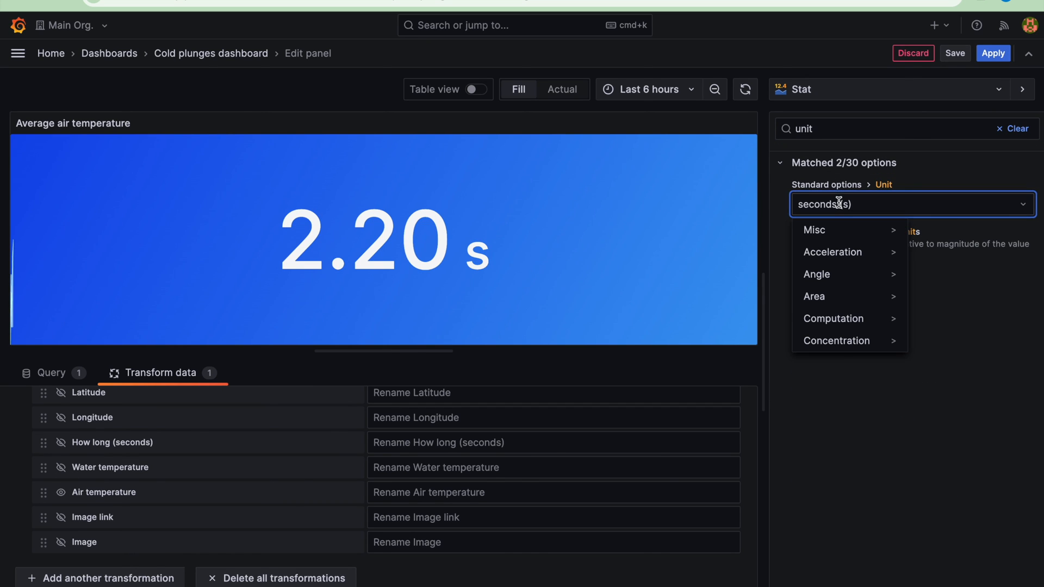
pyautogui.write('cels')
pyautogui.click(856, 229)
pyautogui.click(994, 53)
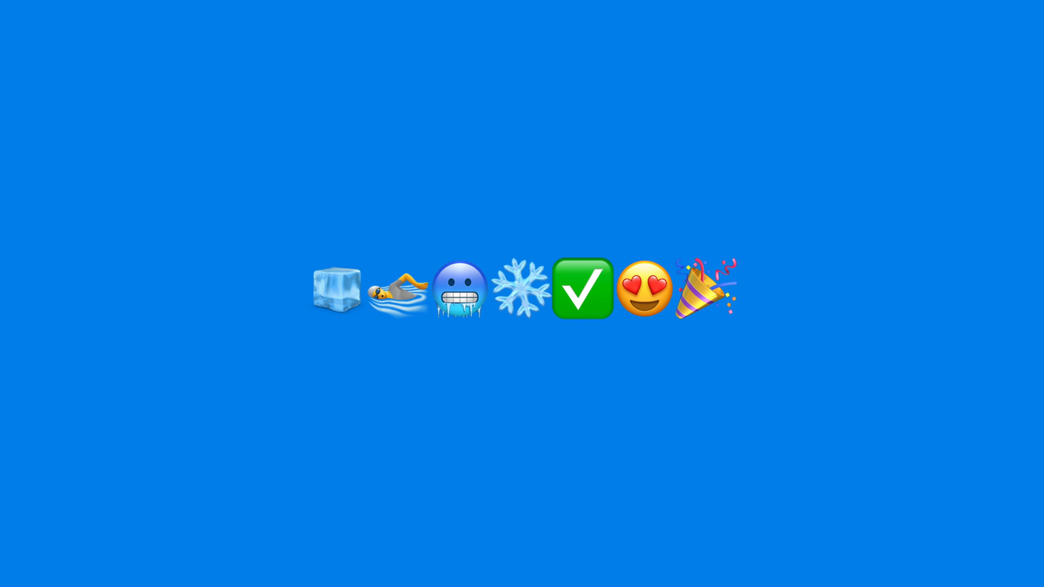